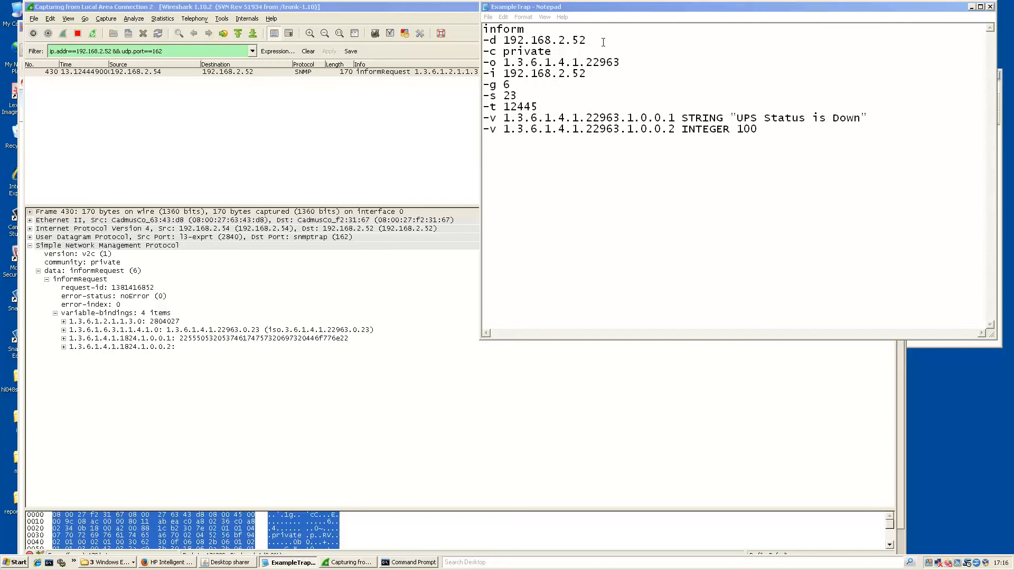
Review the trap parameters: destination 192.168.2.52, enterprise OID, agent address, generic 6, specific 23.
left_click_drag(603, 42, 501, 41)
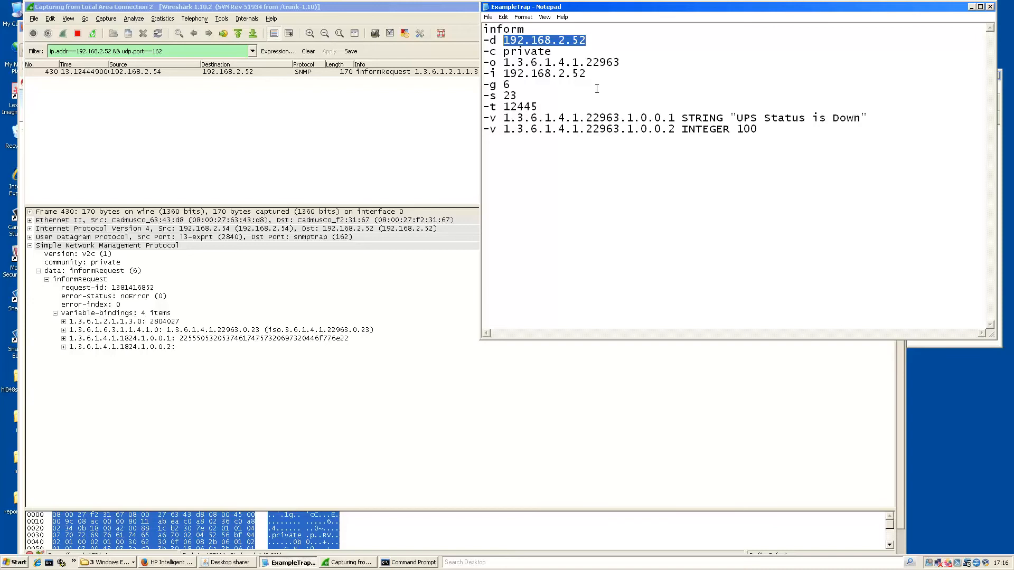
left_click_drag(629, 63, 502, 62)
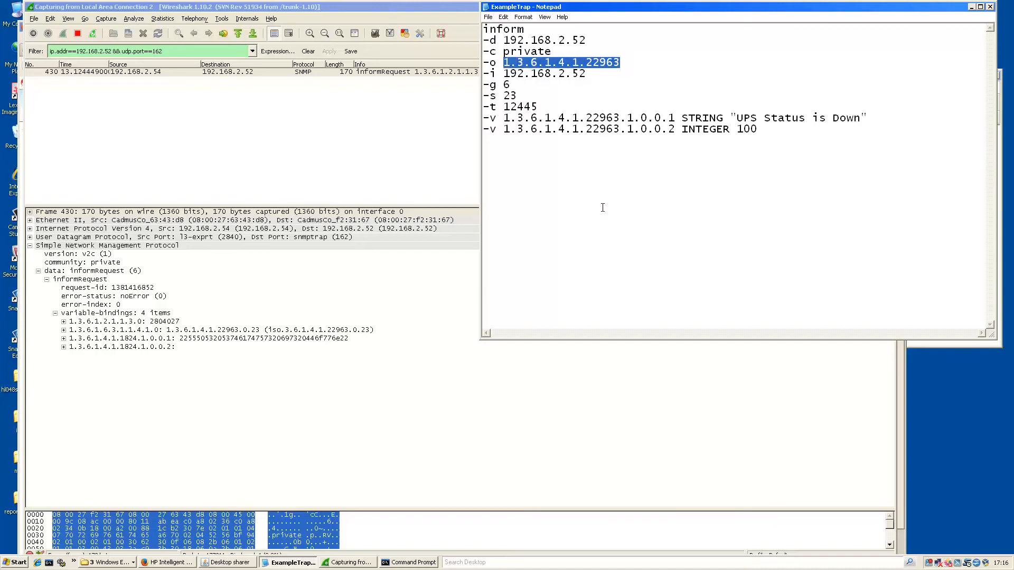
left_click_drag(599, 75, 502, 74)
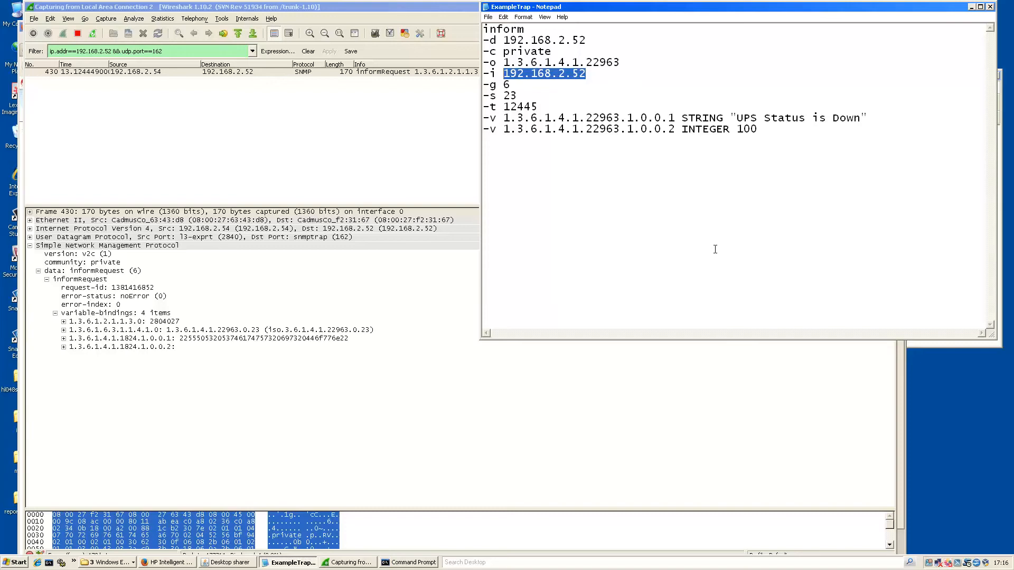
left_click_drag(516, 86, 503, 86)
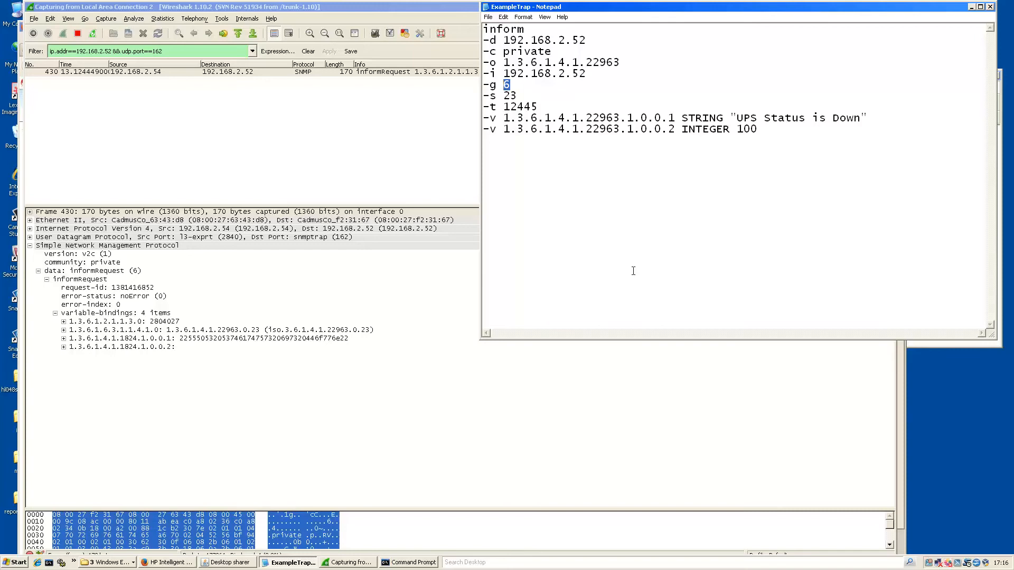
left_click_drag(524, 97, 504, 96)
left_click(792, 154)
left_click(508, 85)
left_click(732, 213)
Add the line 'Trap OID:1.3.6.1.4.1.22963.0.23' below the parameters in the notes.
type("Trap OID:")
left_click_drag(630, 63, 505, 62)
key("ctrl+c")
left_click(595, 155)
key("ctrl+v")
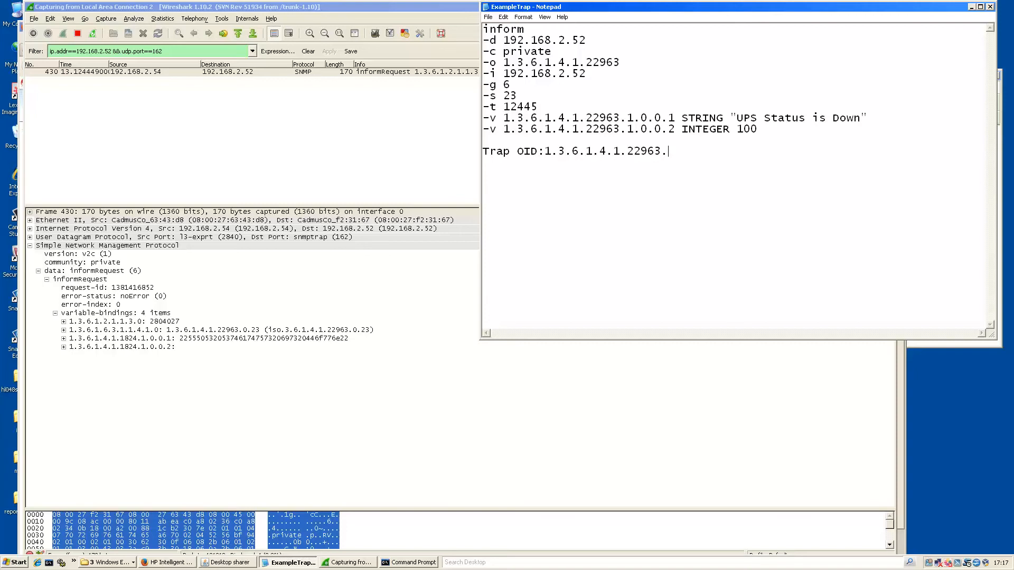
type(".0.23")
left_click_drag(696, 151, 542, 149)
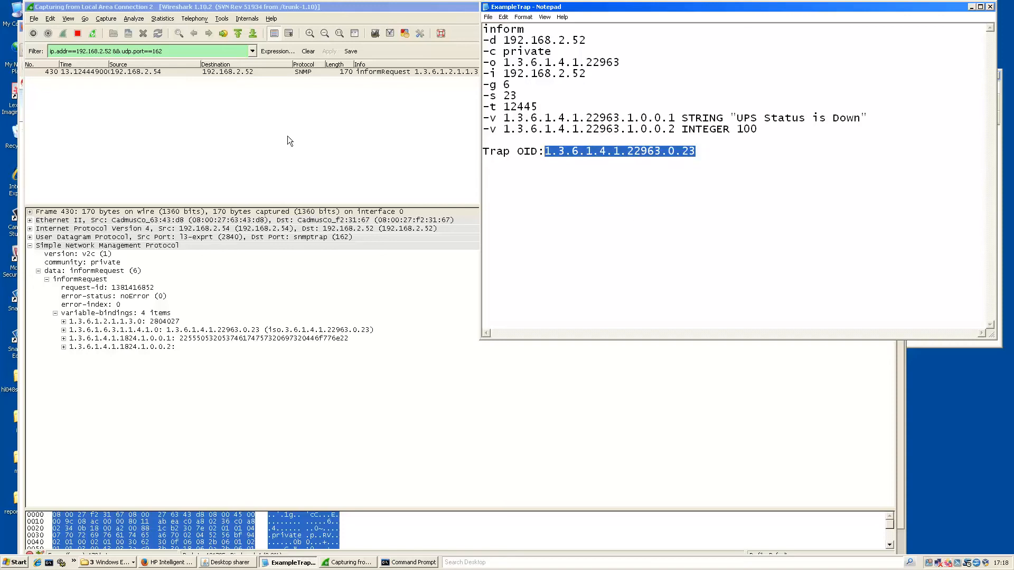
left_click(185, 256)
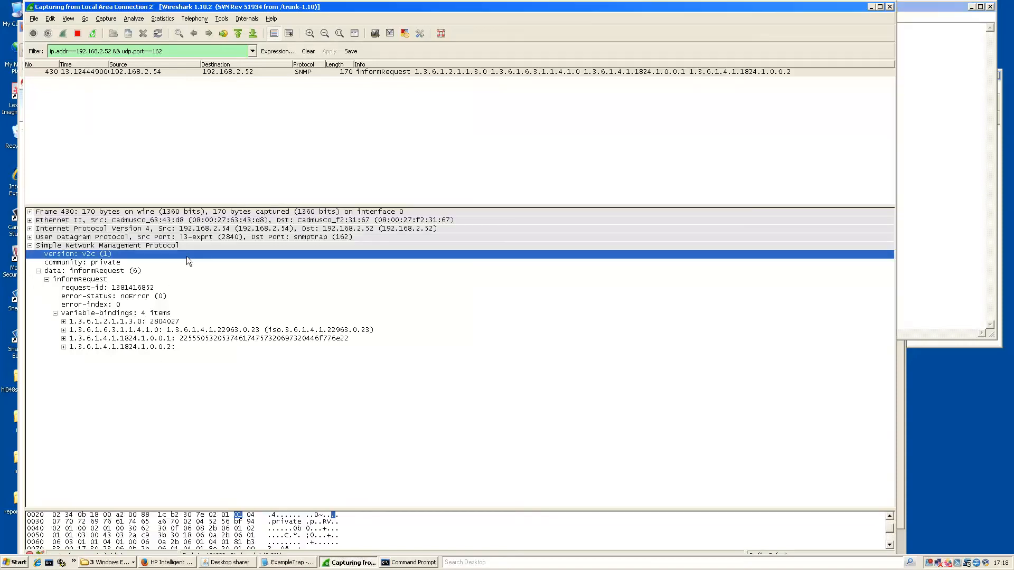
Compare the packet's variable bindings with the noted trap OID 1.3.6.1.4.1.22963.0.23.
left_click(115, 323)
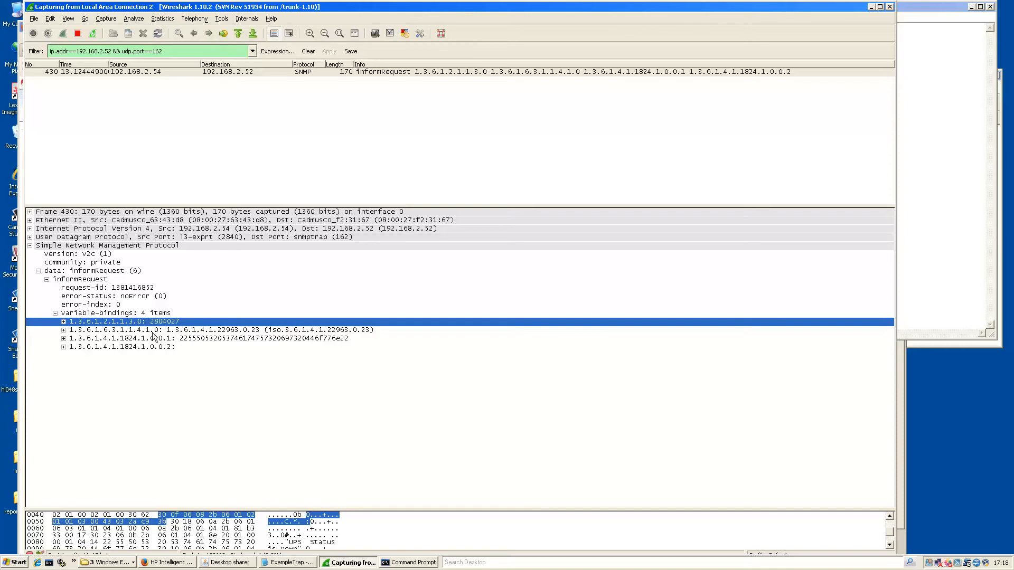
left_click(123, 331)
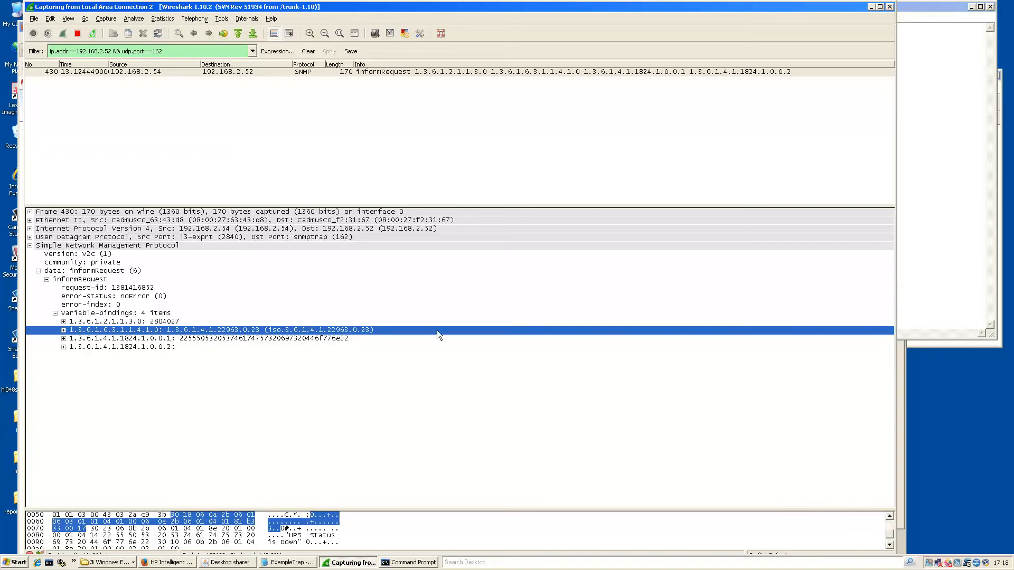
left_click(933, 226)
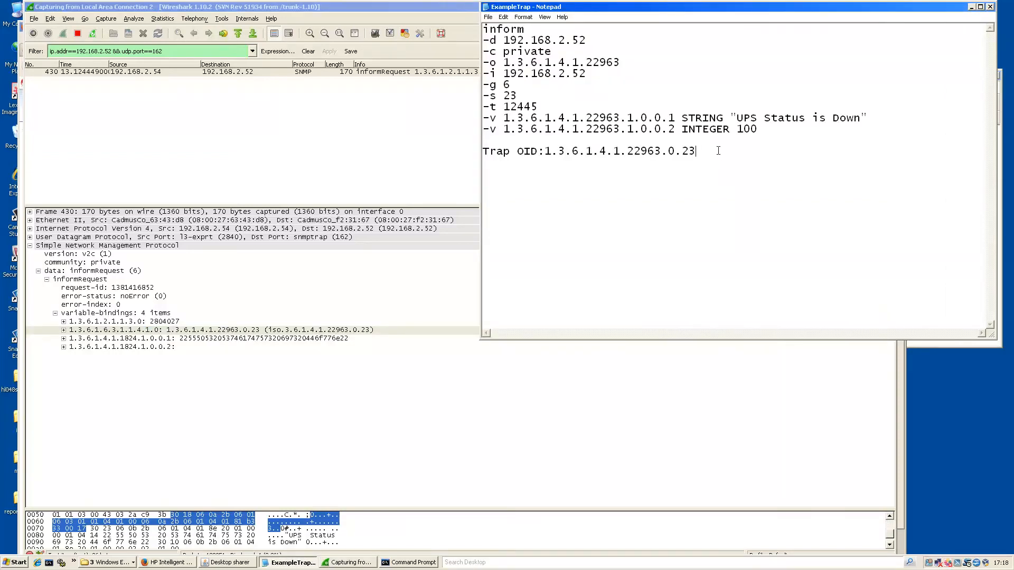
left_click_drag(720, 153, 482, 152)
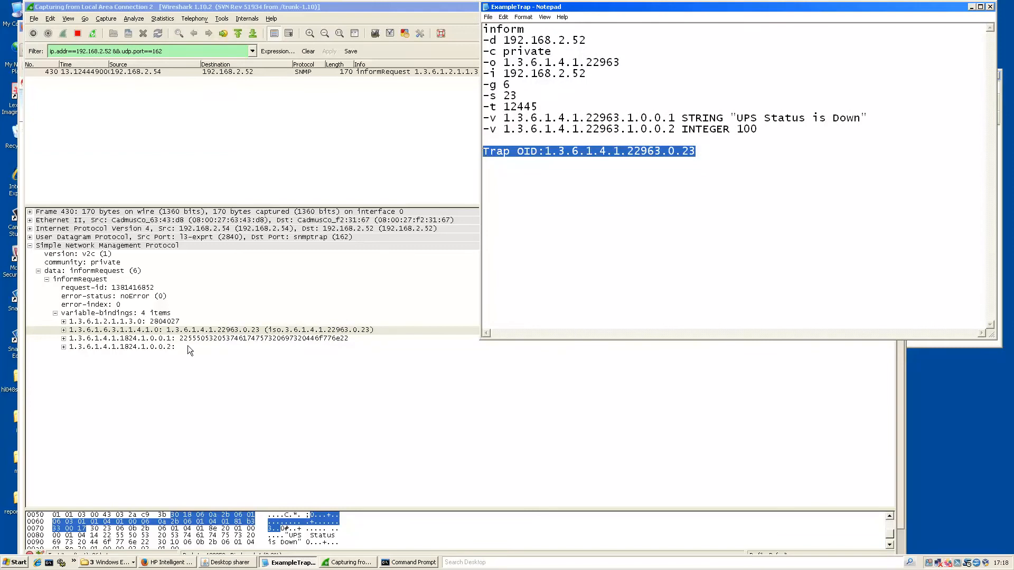
left_click(279, 353)
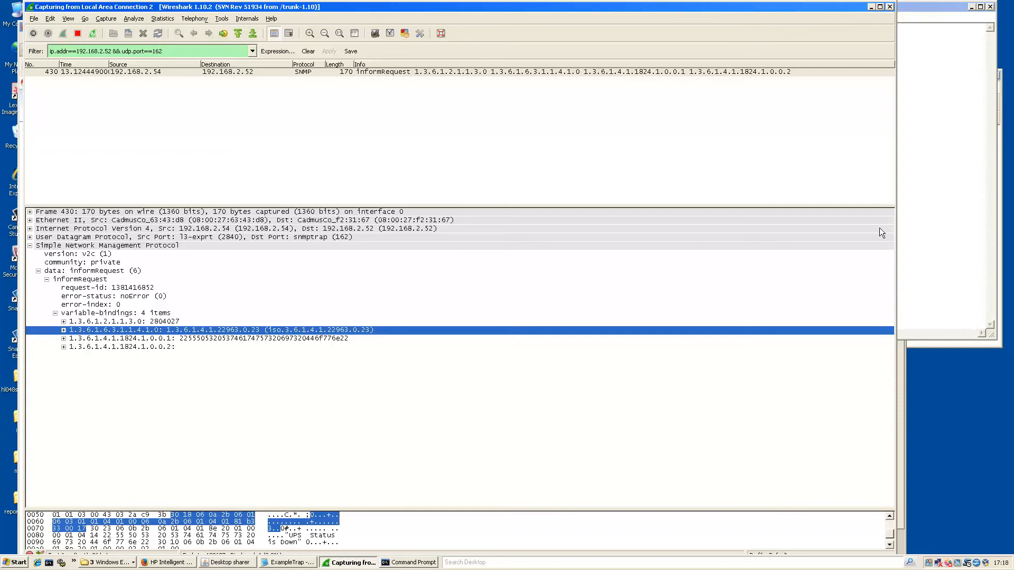
left_click(971, 203)
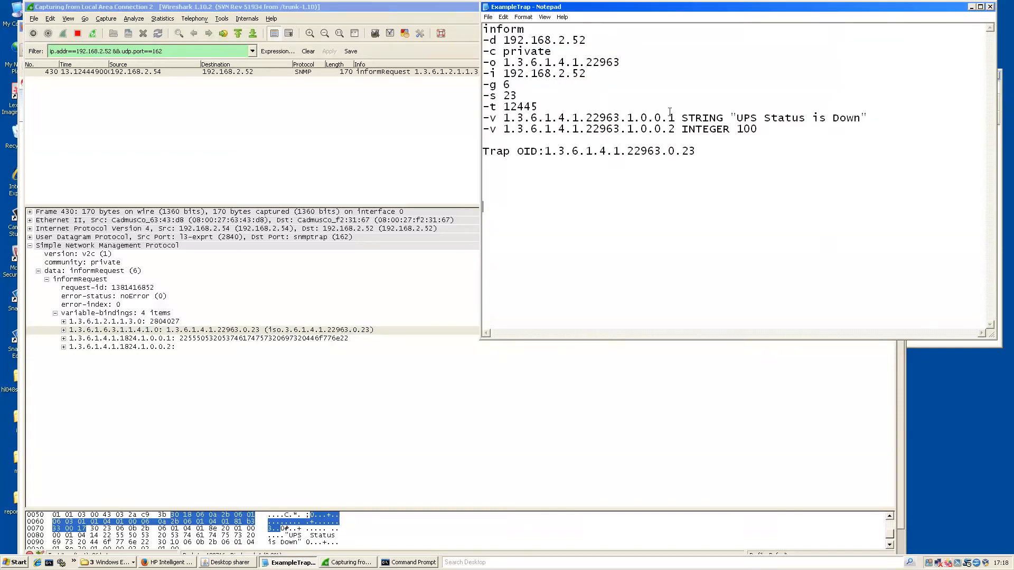
Delete the Trap OID line and its leftover blank line from the ExampleTrap notes.
left_click_drag(764, 128, 486, 117)
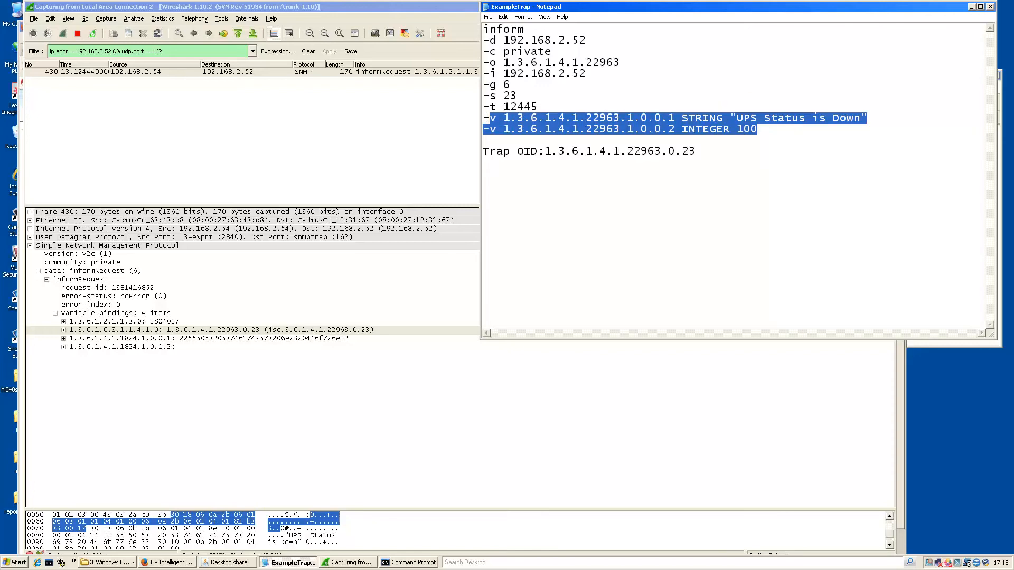
left_click(652, 197)
left_click_drag(715, 156, 483, 151)
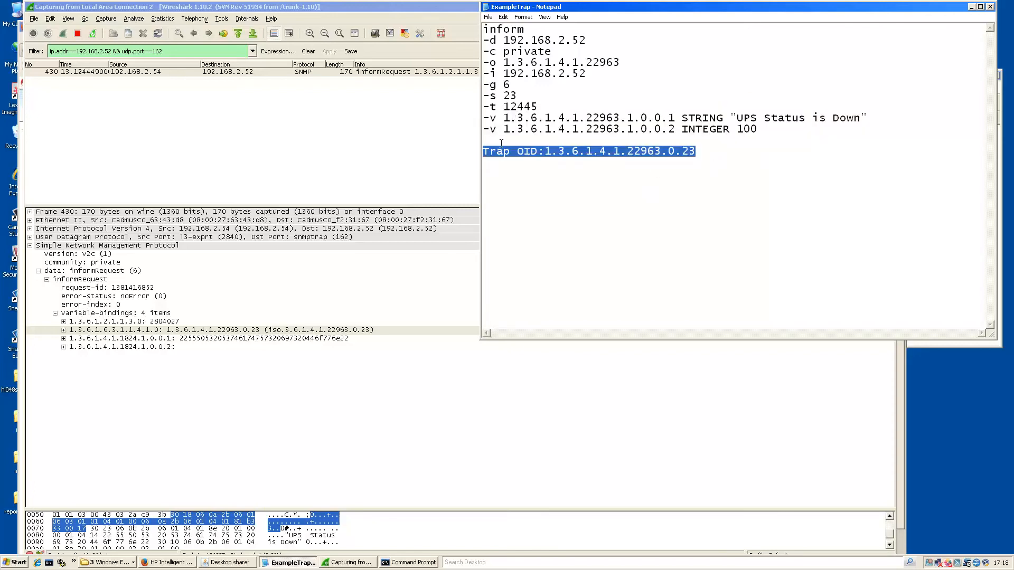
key("BackSpace")
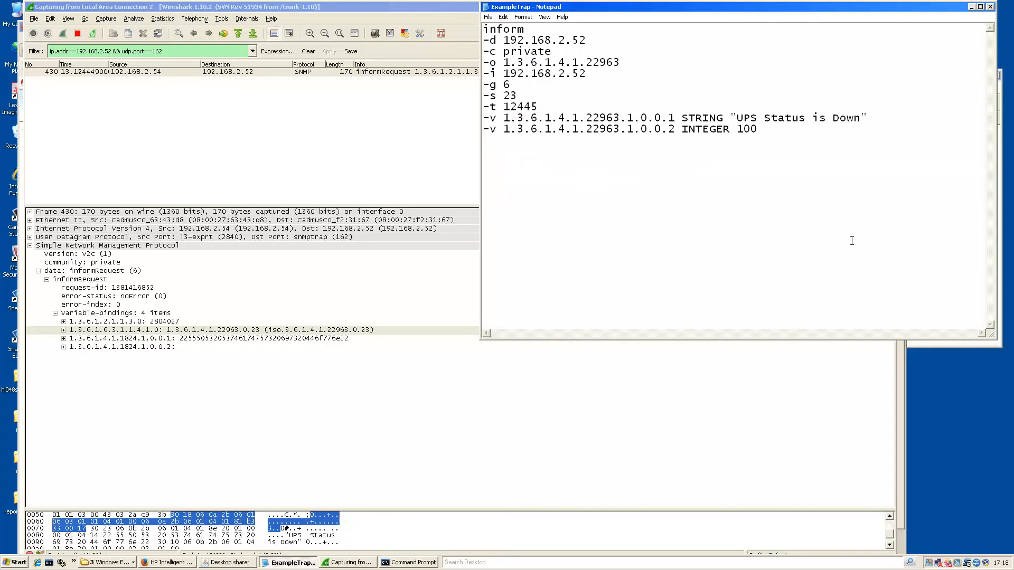
key("BackSpace")
left_click(169, 562)
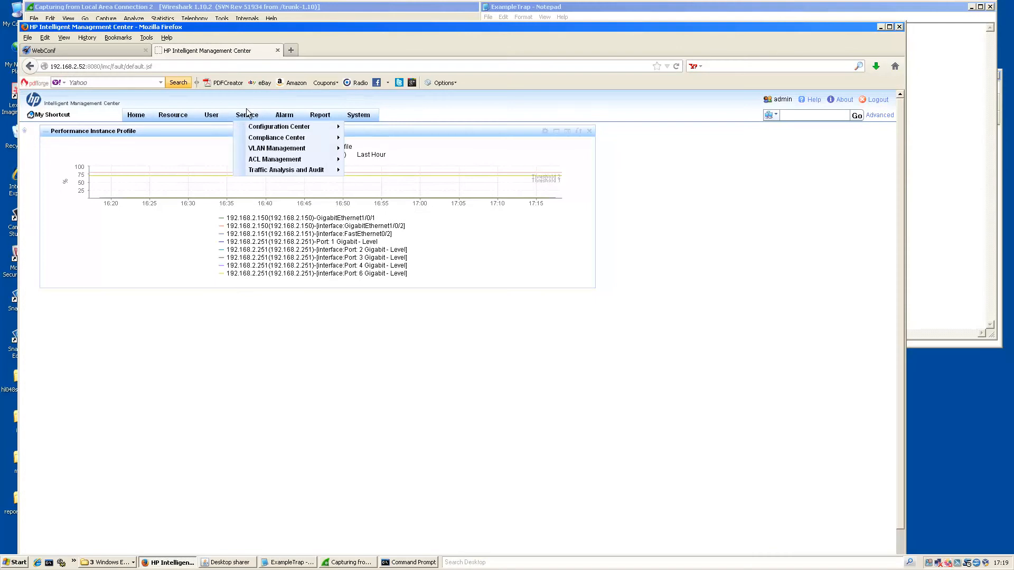
Query Trap Definition for Enterprise ID 1.3.6.1.4.1.22963, which returns no traps.
mouse_move(285, 117)
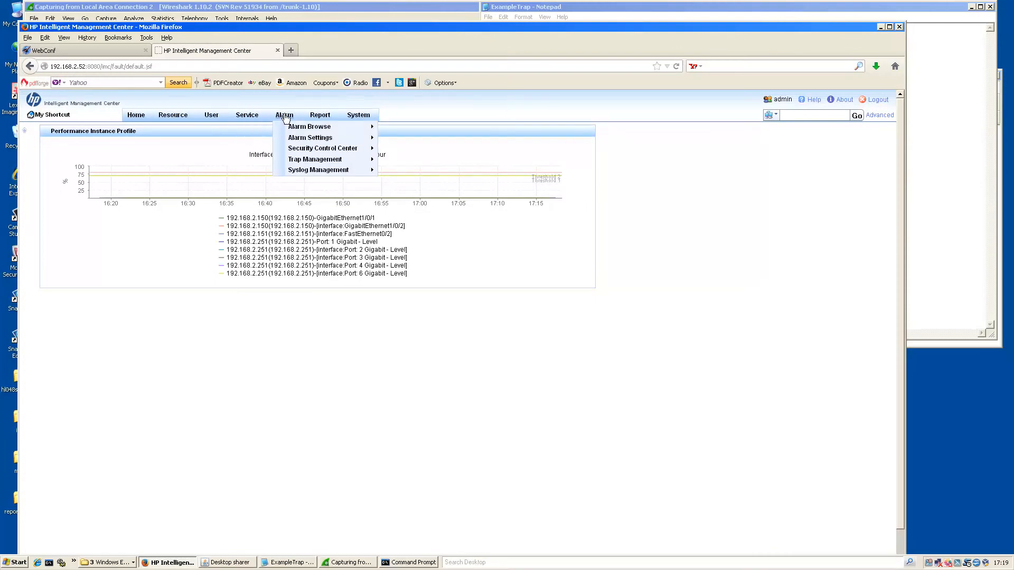
mouse_move(290, 160)
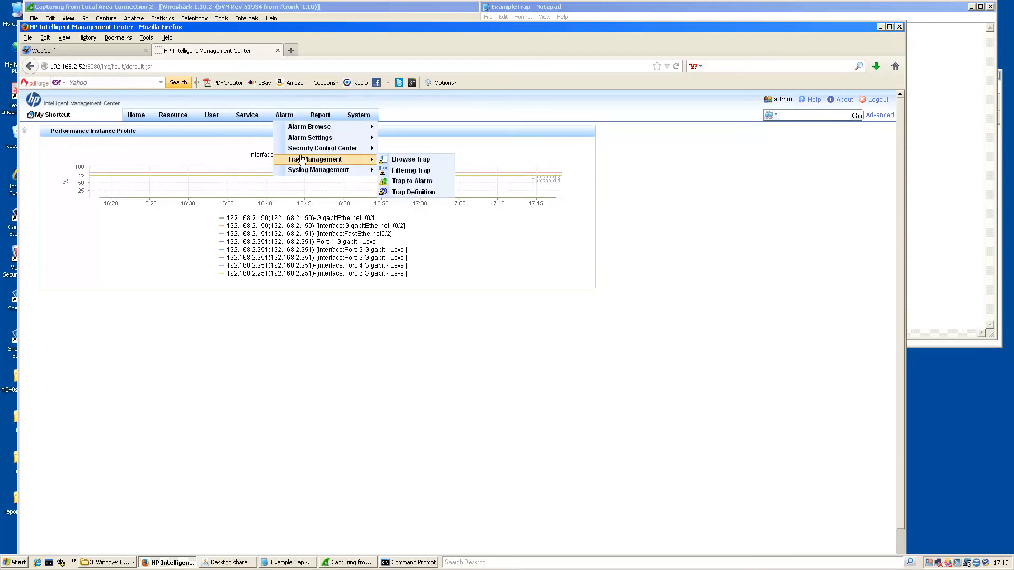
left_click(404, 197)
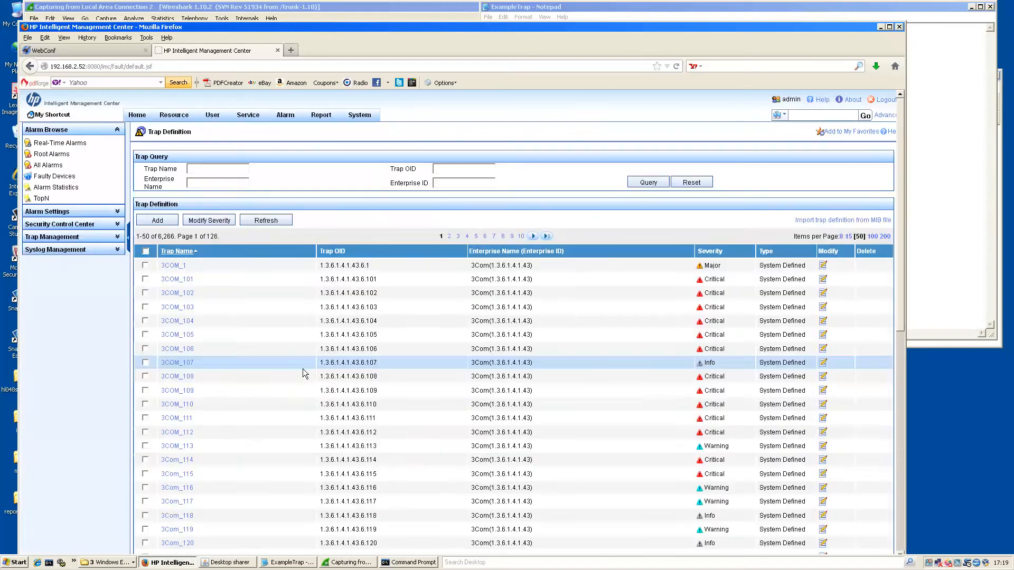
left_click(929, 140)
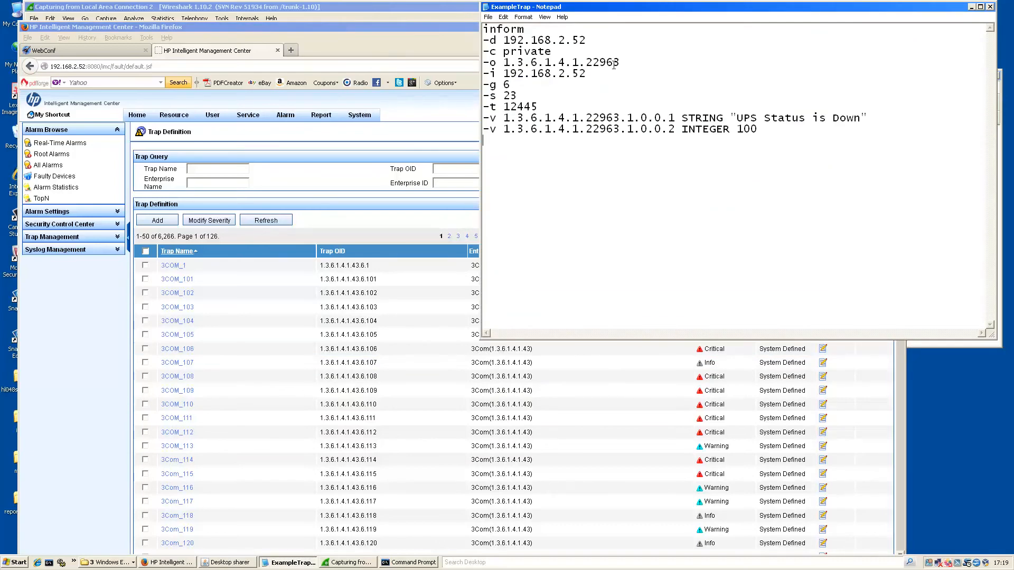
left_click_drag(621, 64, 503, 63)
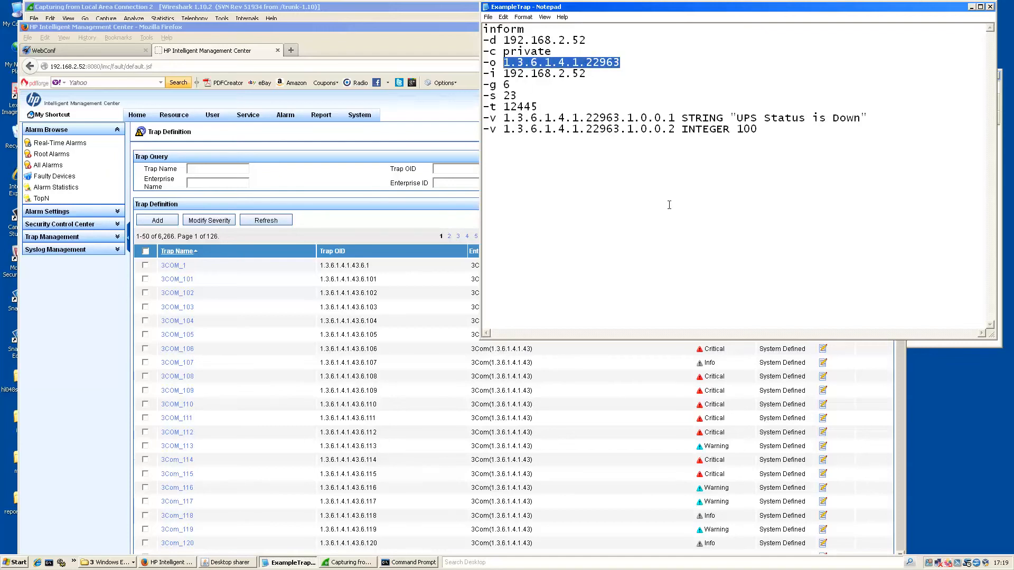
left_click(360, 179)
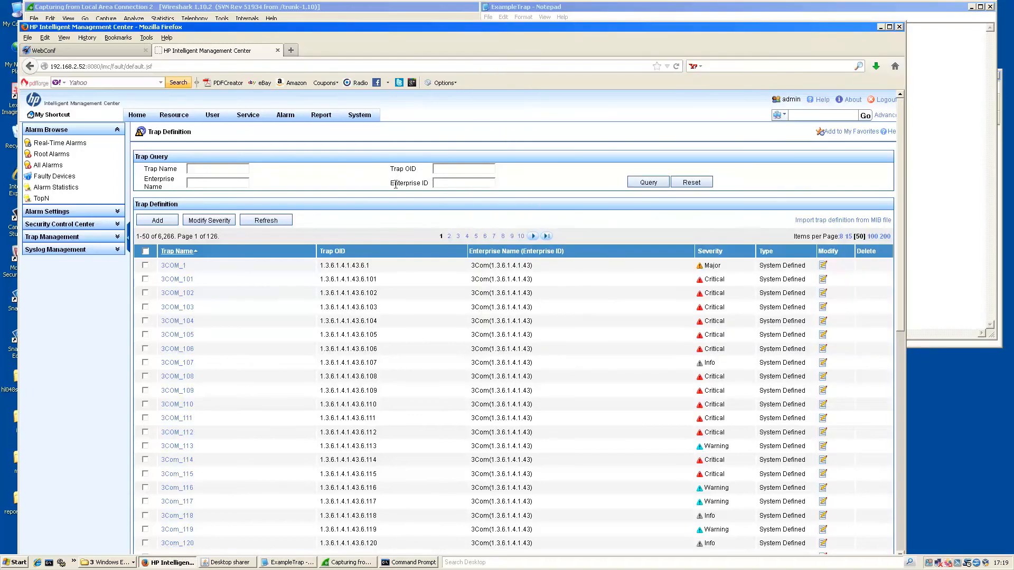
left_click(434, 182)
key("ctrl+v")
left_click(647, 183)
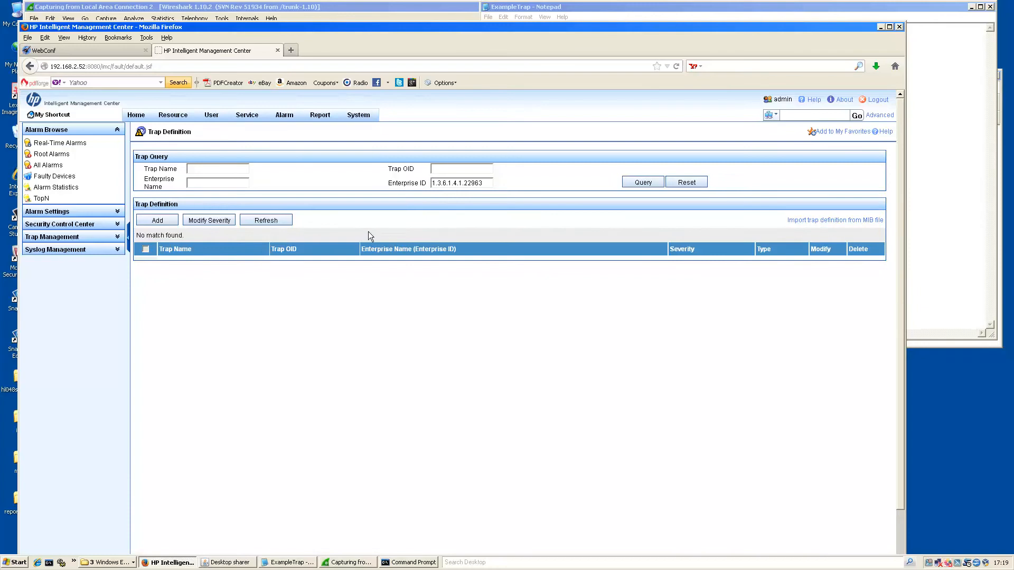
Start a new trap and write trap OID 1.3.6.1.4.1.22963.0.23 into the notes for copying.
left_click(156, 225)
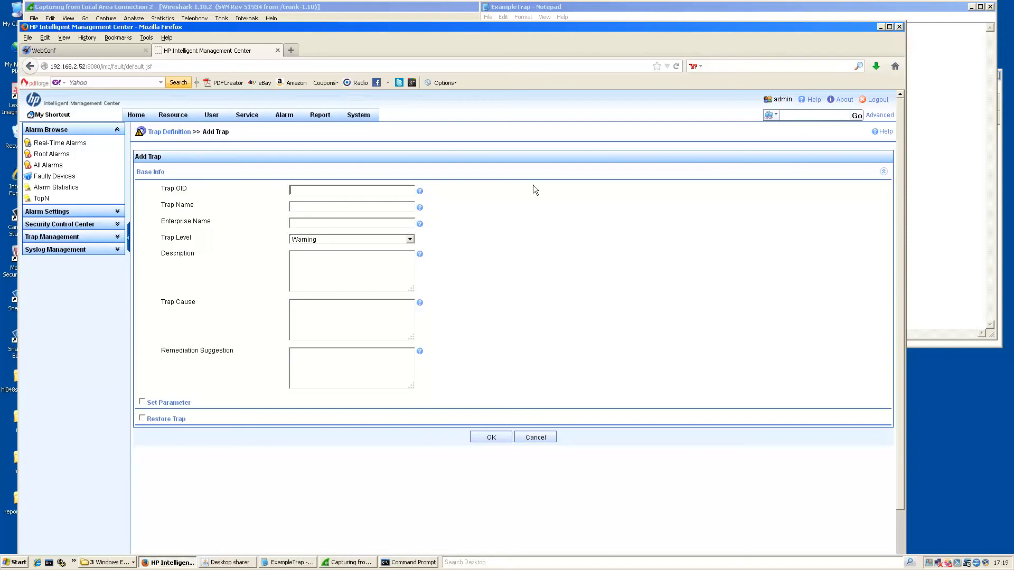
left_click(926, 189)
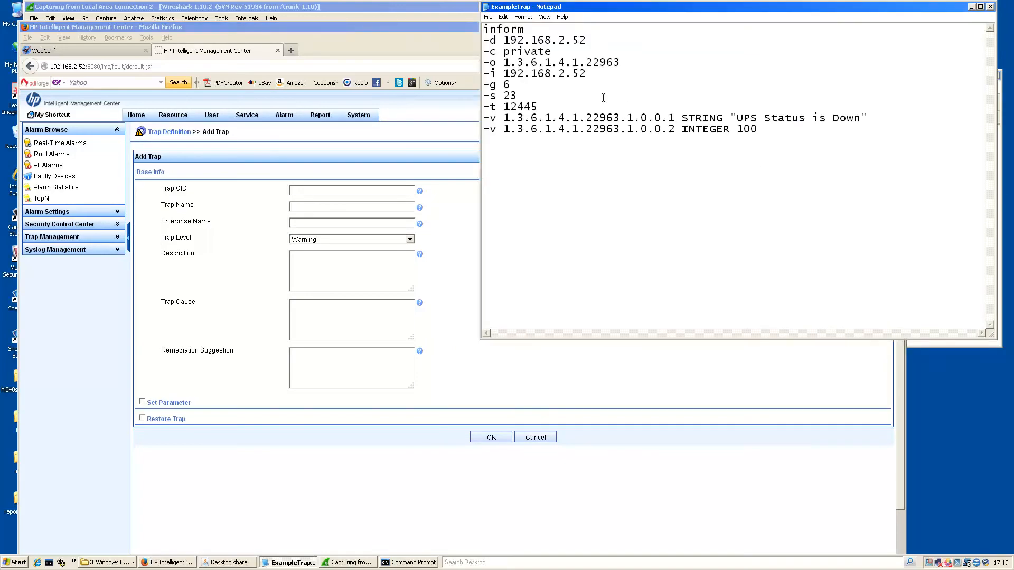
key("Return")
type("1.3.")
type("6.1.4.1.22")
type("963.0.23")
left_click_drag(658, 148, 478, 151)
key("ctrl+c")
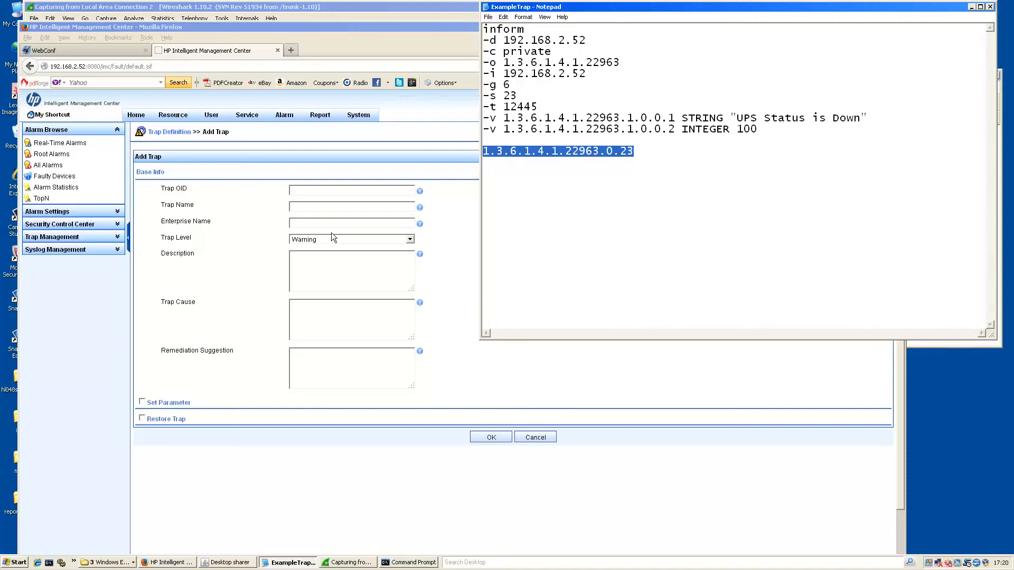
Fill in Trap OID 1.3.6.1.4.1.22963.0.23 and Trap Name UPSFAILURE in the Add Trap form.
left_click(311, 192)
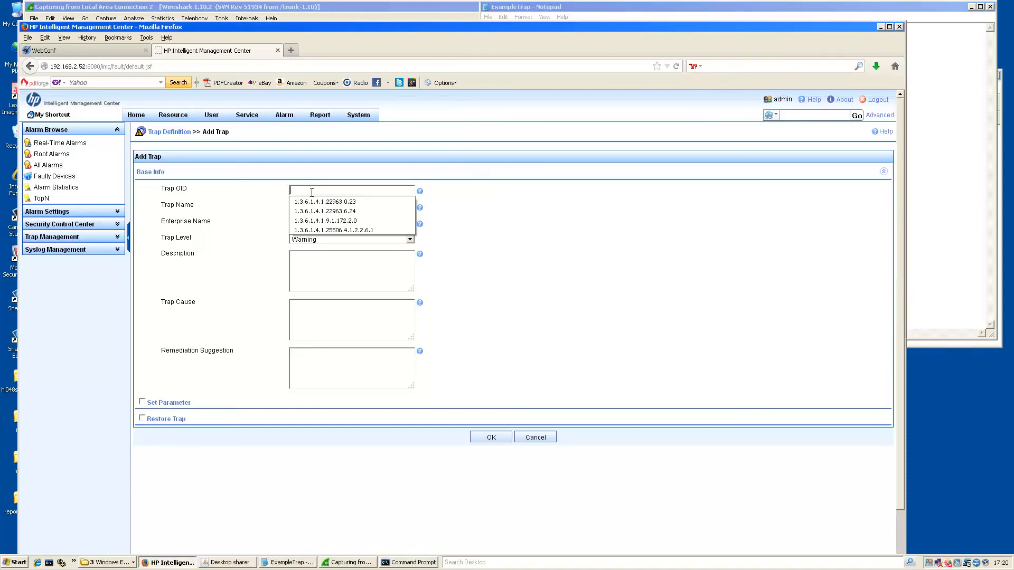
key("ctrl+v")
left_click(541, 203)
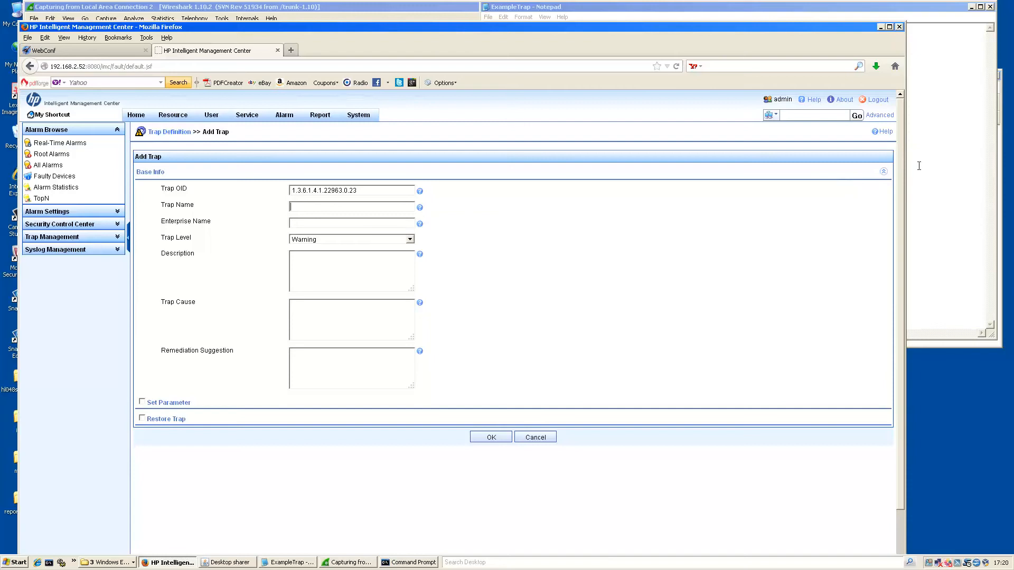
type("UPSFA")
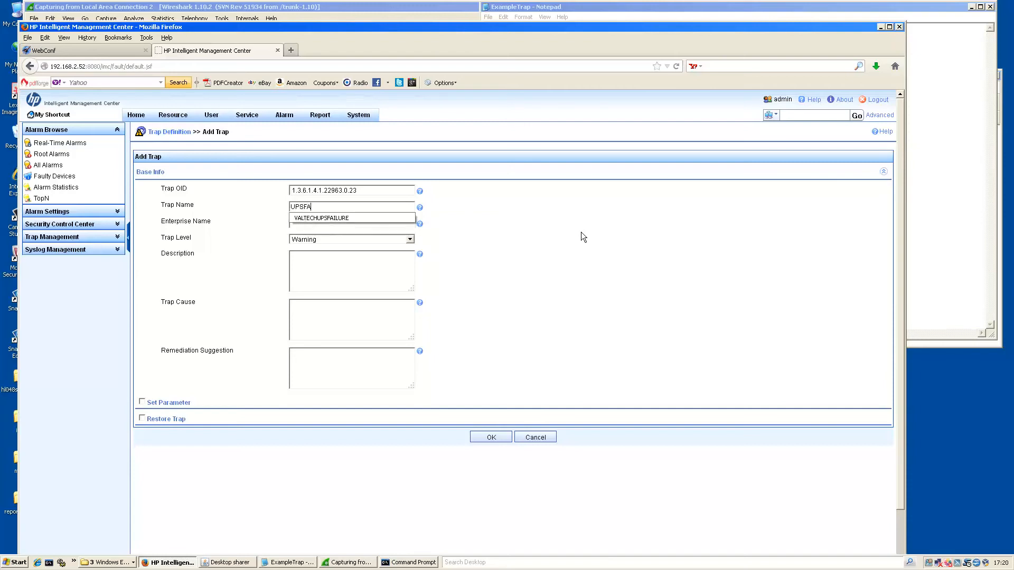
type("ILURE")
left_click(581, 233)
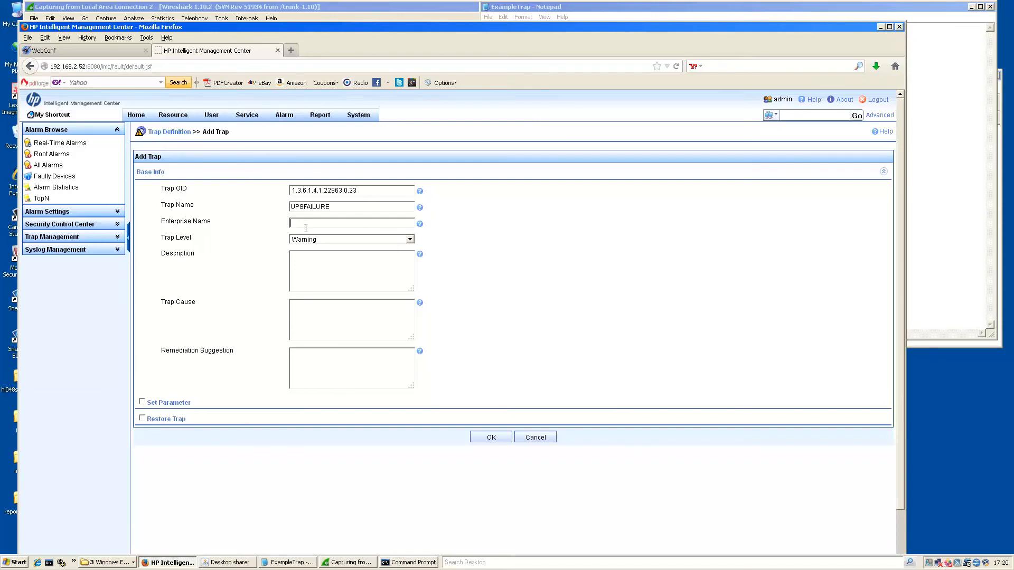
Set the trap's Enterprise Name to Vale Technology and Trap Level to Major.
left_click(952, 201)
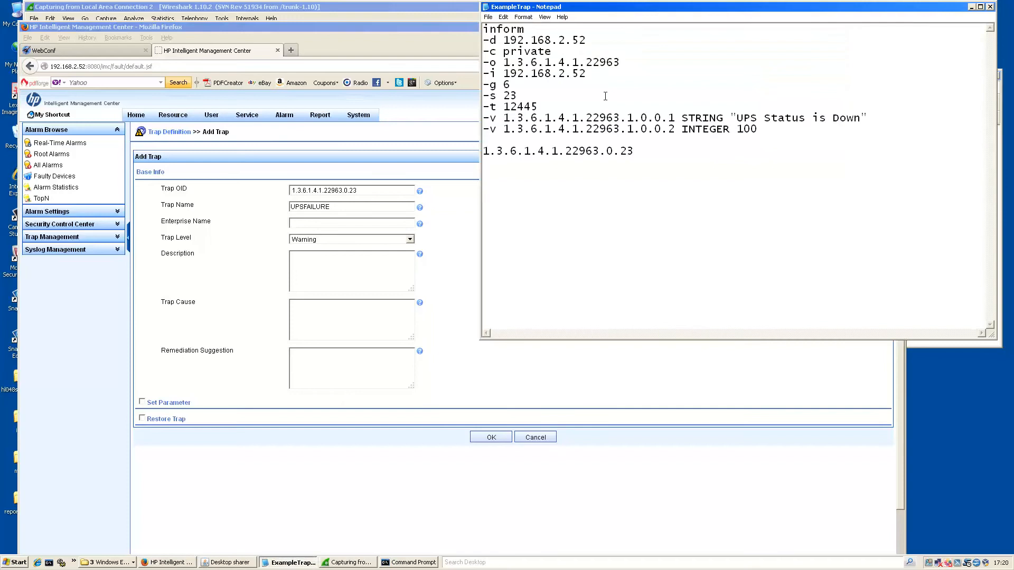
mouse_move(619, 63)
left_mouse_down()
mouse_move(587, 56)
mouse_move(630, 63)
mouse_move(600, 63)
mouse_move(621, 63)
left_mouse_up()
double_click(306, 223)
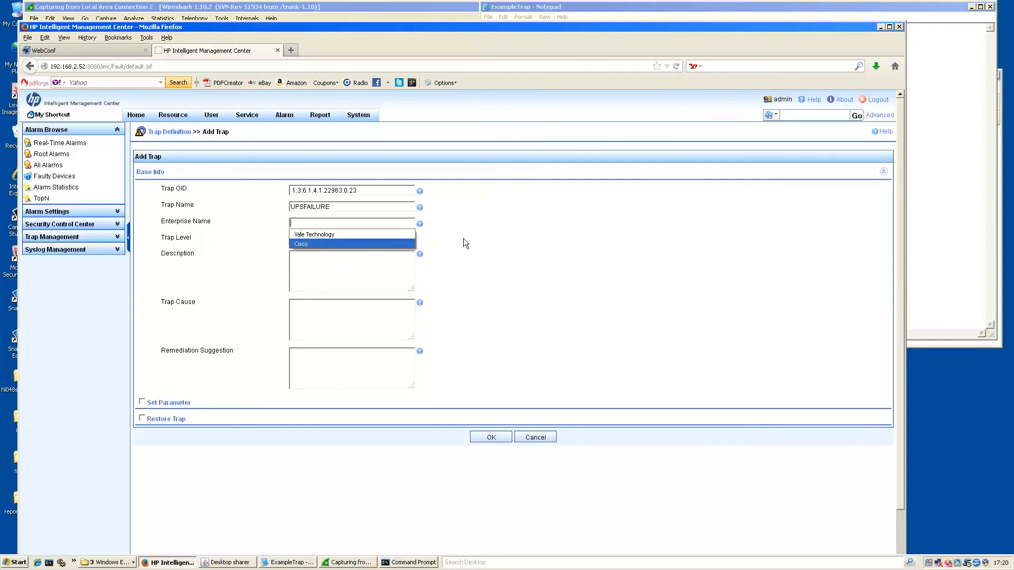
left_click(359, 234)
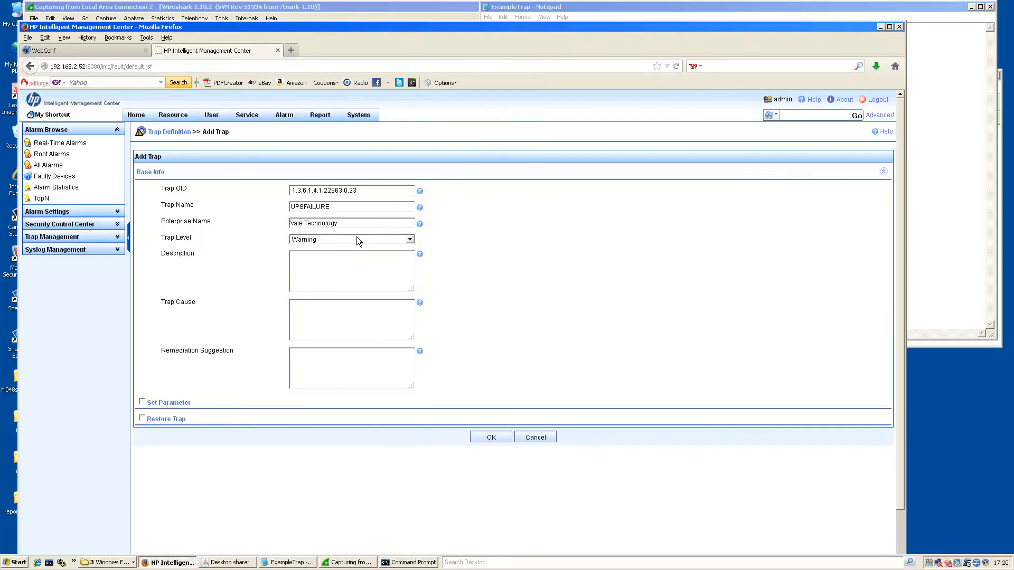
left_click(383, 239)
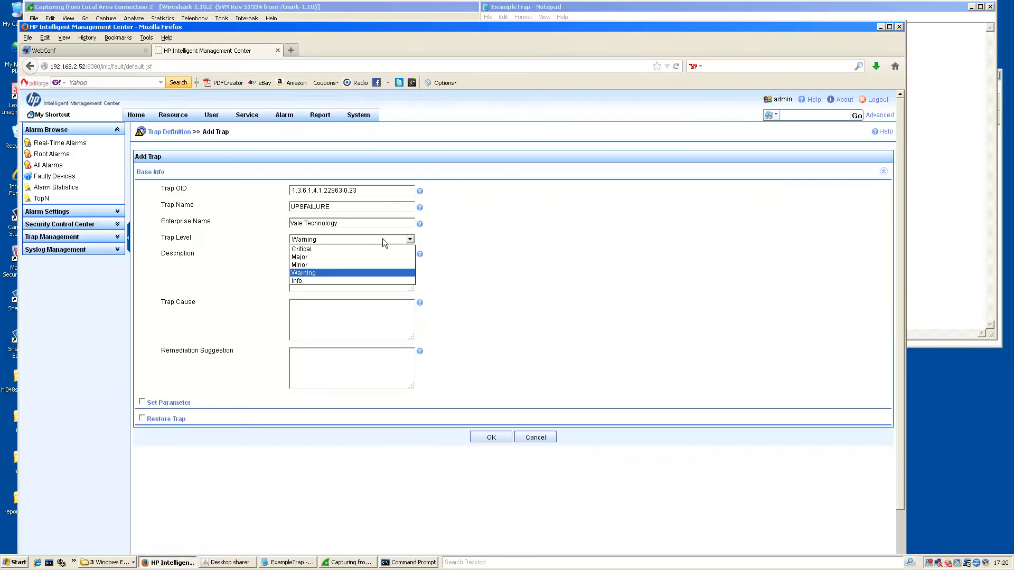
left_click(324, 257)
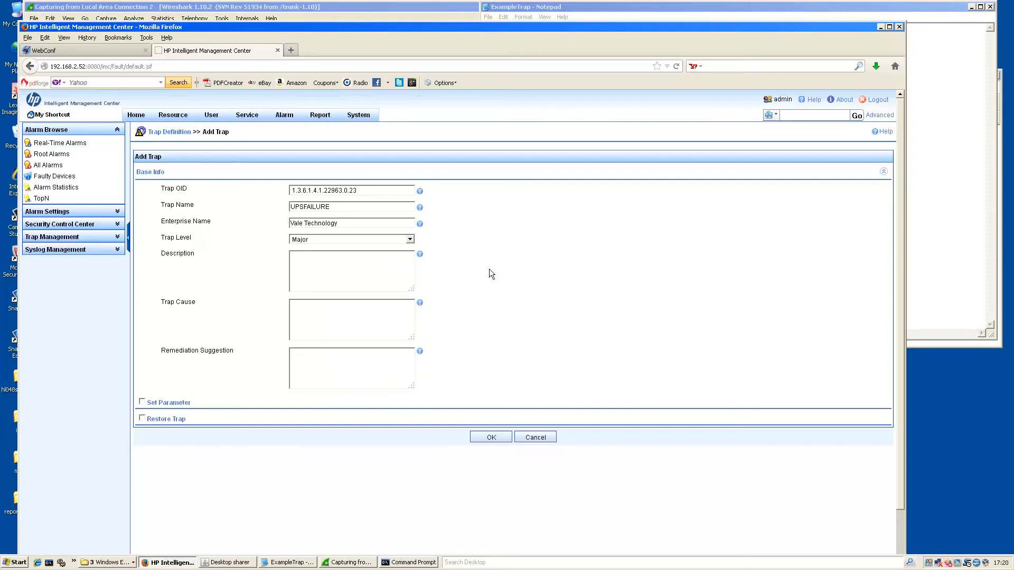
Enter description 'Signifies a UPS Failure', cause about a faulty battery, and remediation 'Check/Replace Battery'.
left_click(315, 278)
type("Signifies a UPS FailureNora")
key("BackSpace")
key("Return")
type("ma")
key("BackSpace")
key("BackSpace")
type("mally caused by a faul")
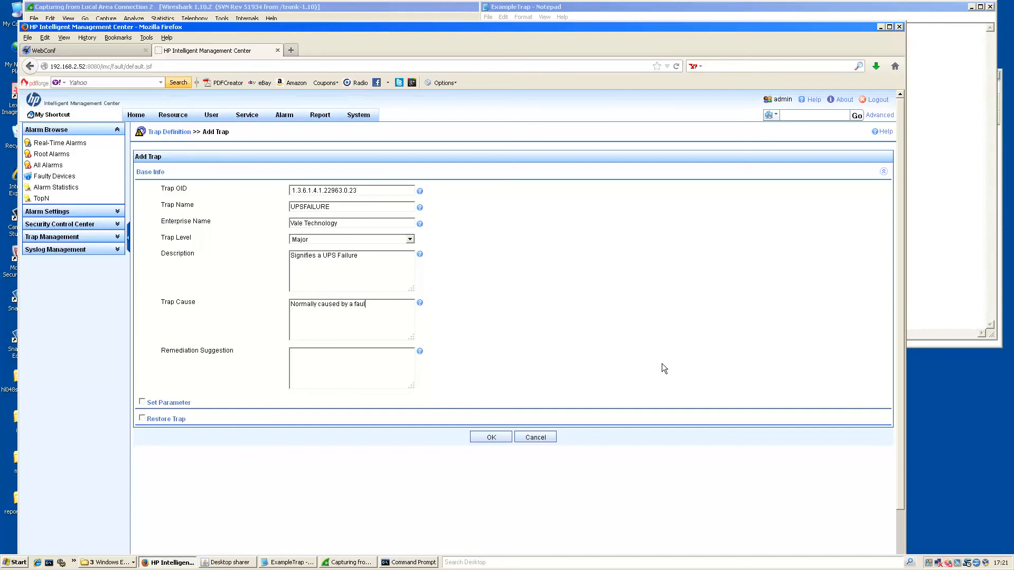
type("ty battery")
type("y")
left_click(401, 375)
type("Check/Replace Battery")
Review the two variable binding lines in the trap notes.
left_click(911, 289)
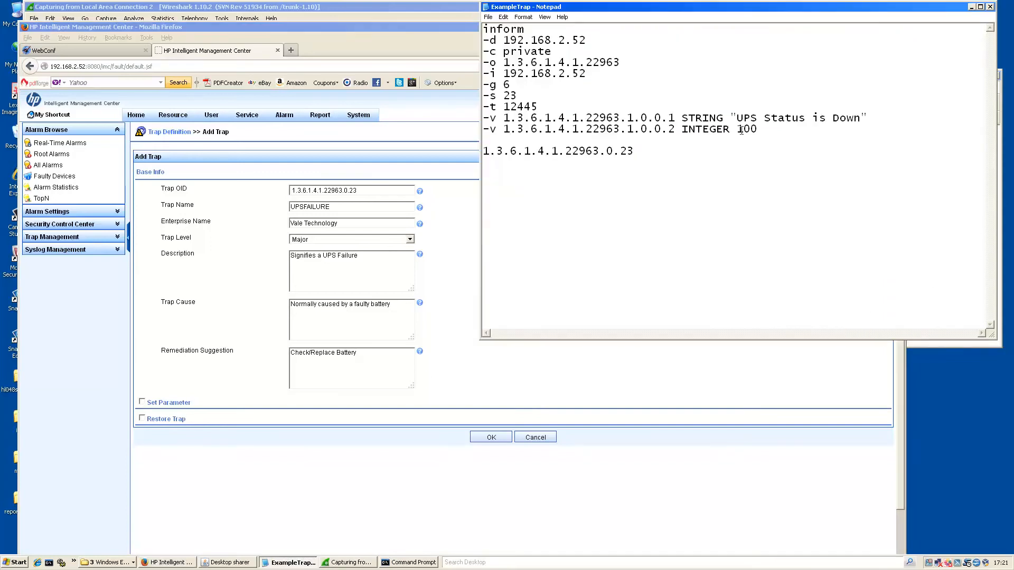
left_click_drag(768, 129, 472, 115)
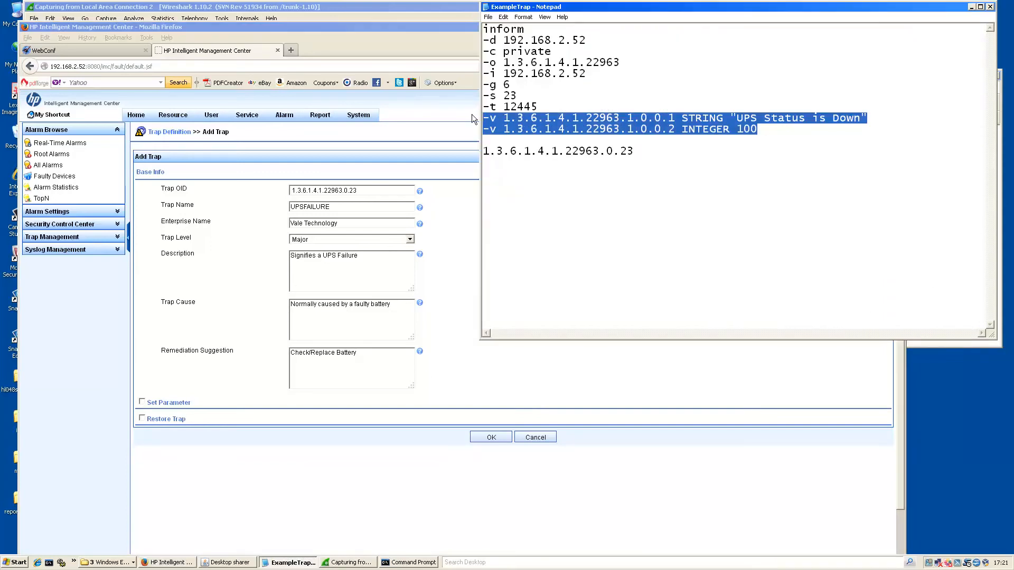
left_click(718, 150)
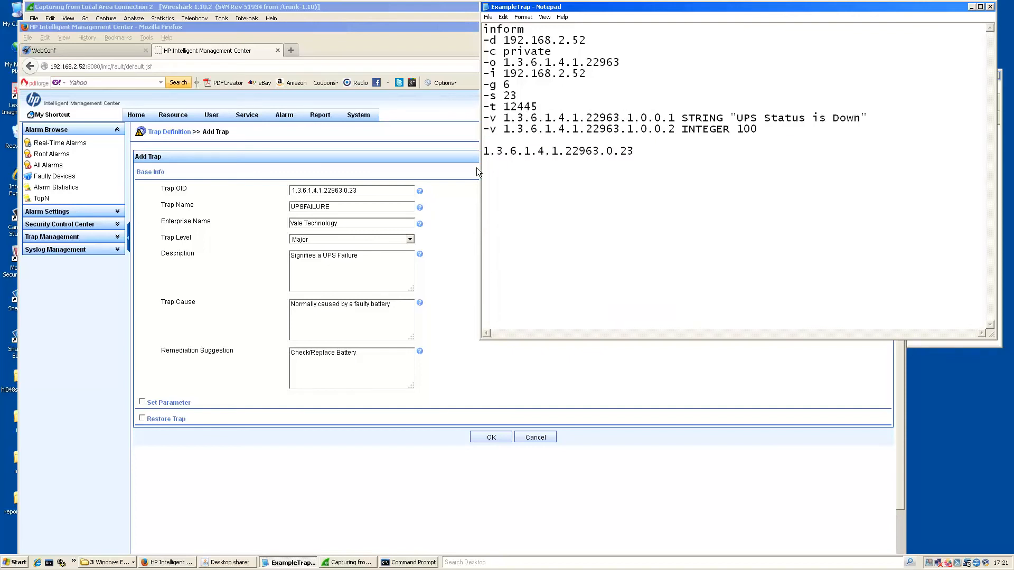
Enable parameters and add UPSMESSAGE with OID 1.3.6.1.4.1.22963.1.0.0.1, type OctetString.
left_click(143, 402)
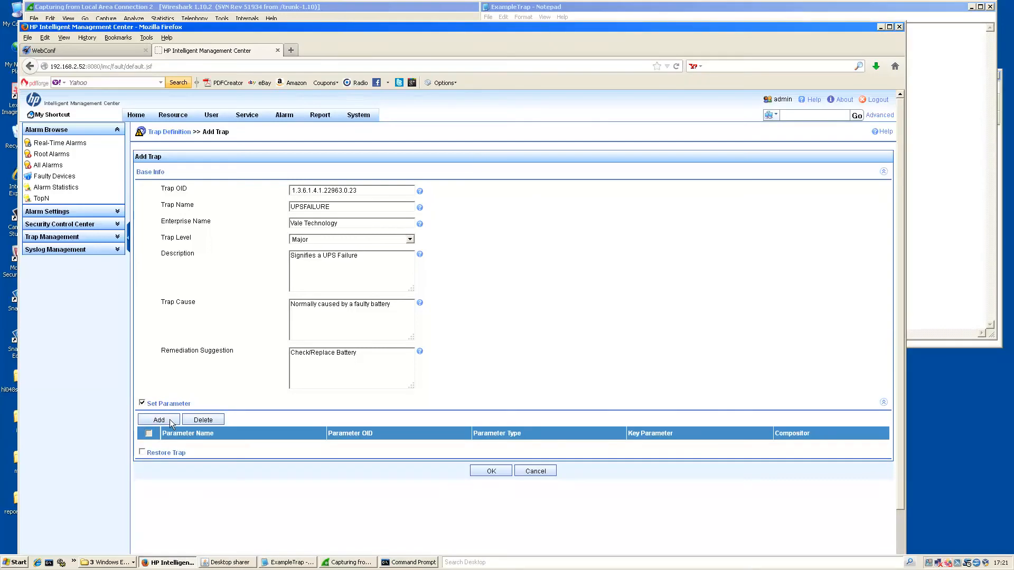
left_click(165, 419)
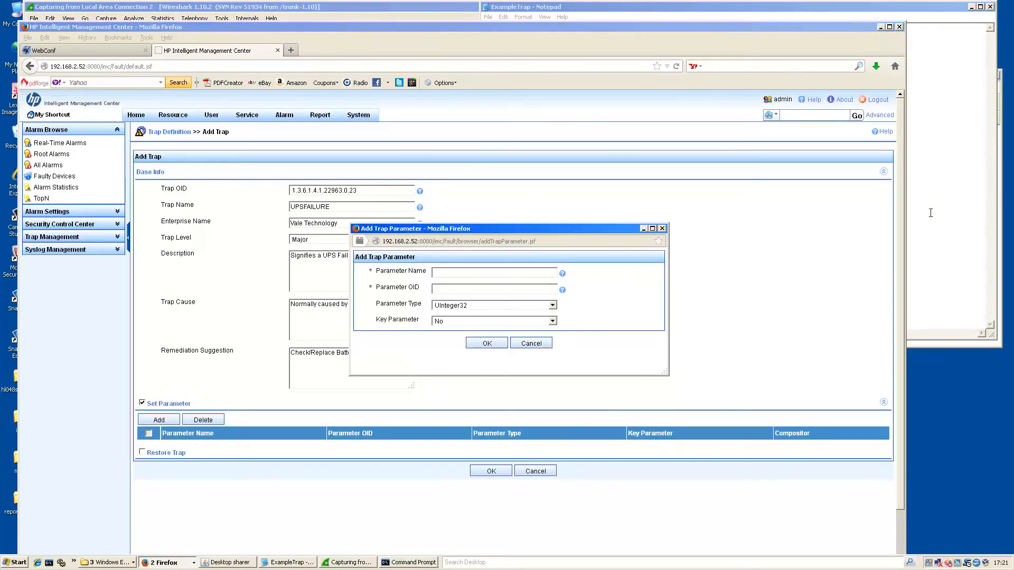
left_click(486, 271)
type("UPS")
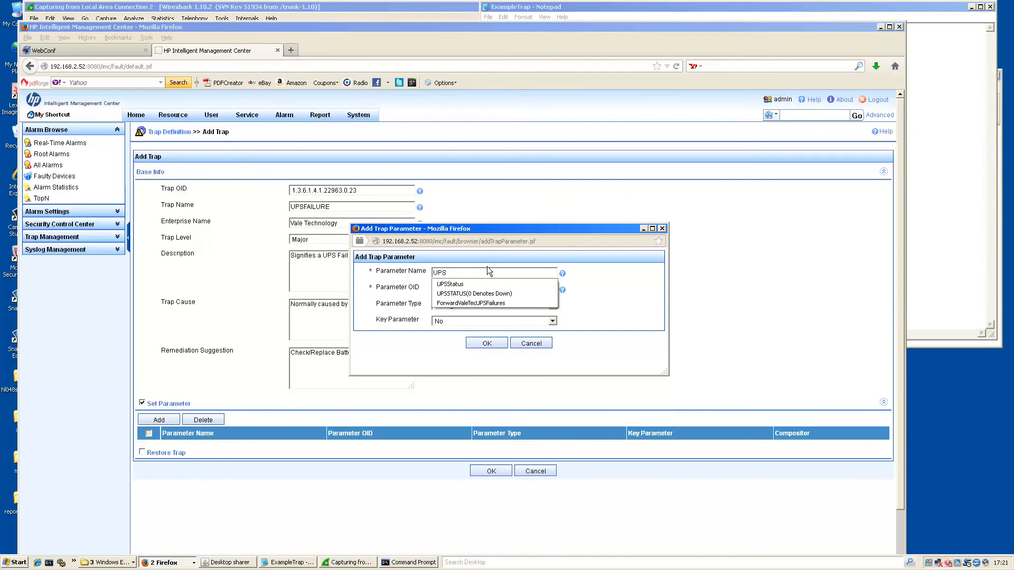
type("MESSAGE")
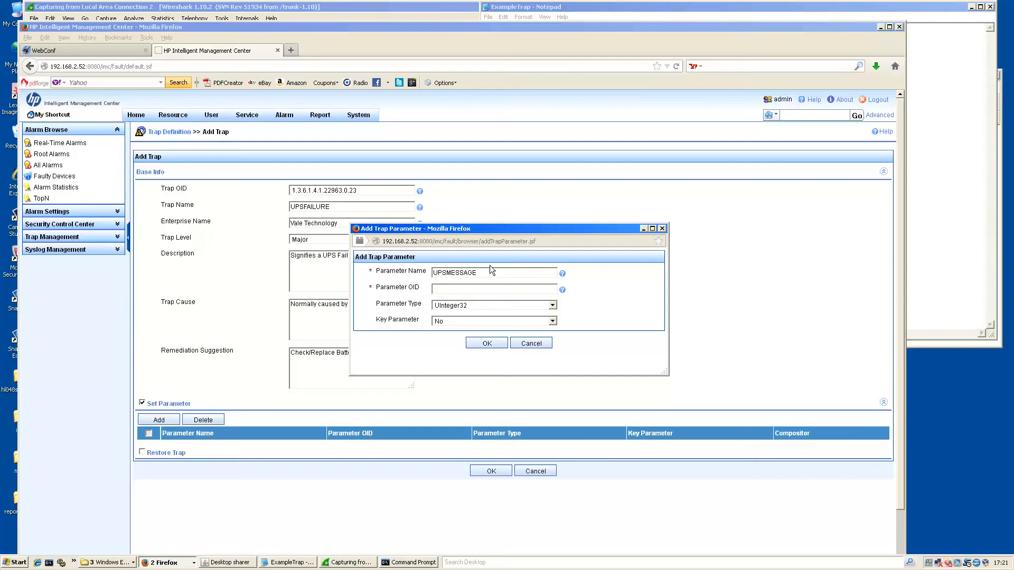
left_click(963, 196)
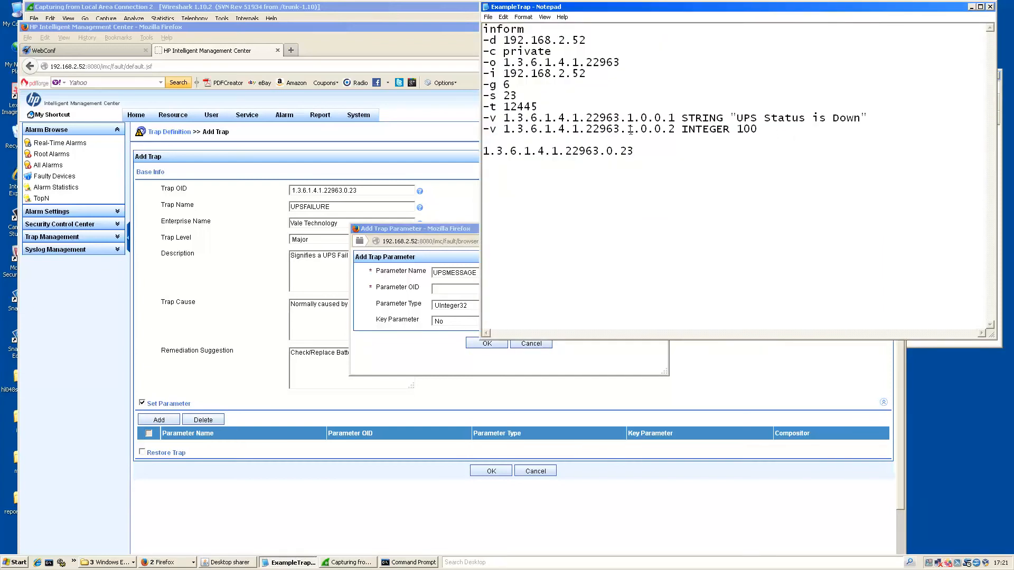
left_click_drag(673, 118, 503, 118)
key("ctrl+c")
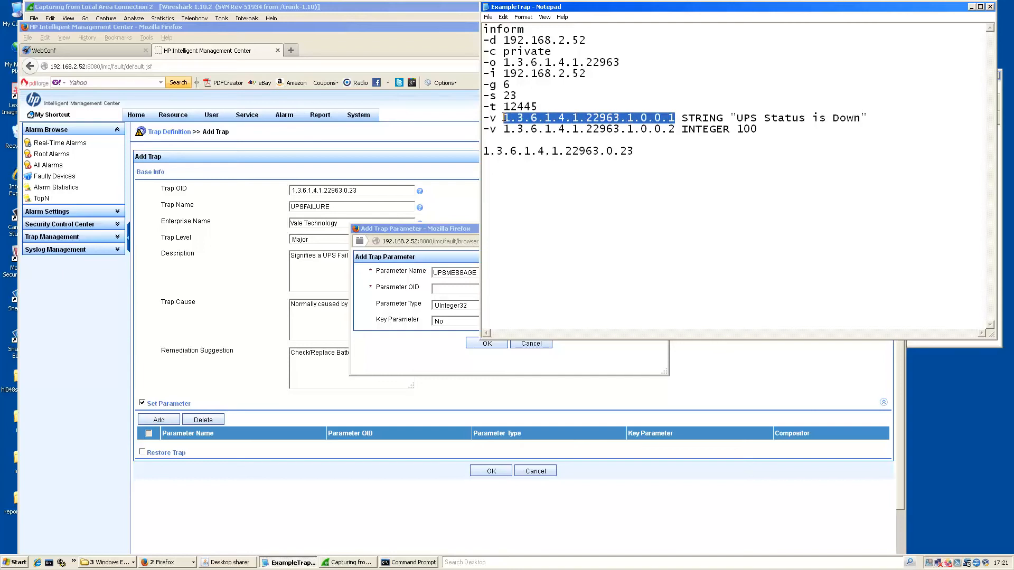
left_click(432, 290)
key("ctrl+v")
left_click(481, 304)
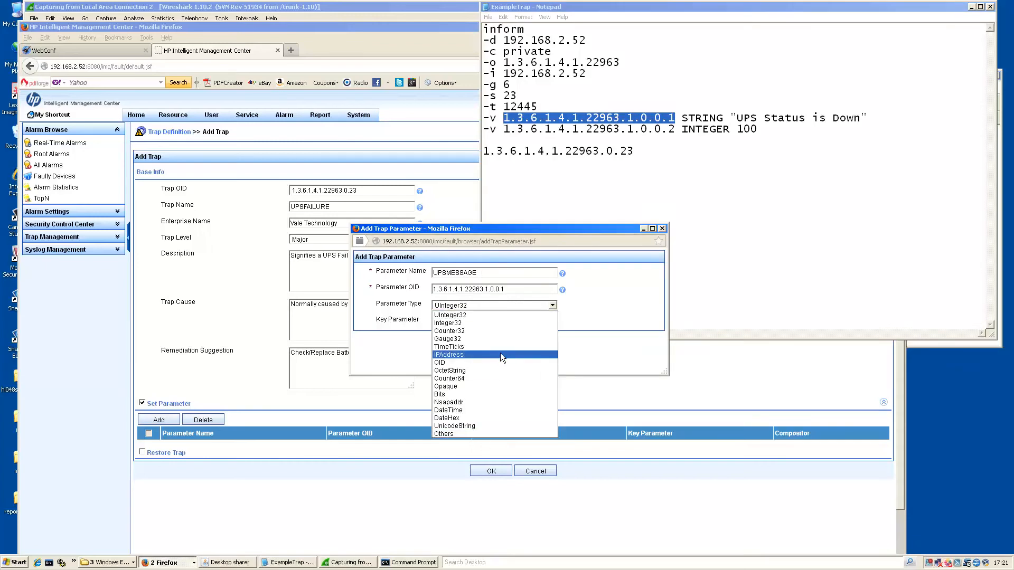
left_click(492, 371)
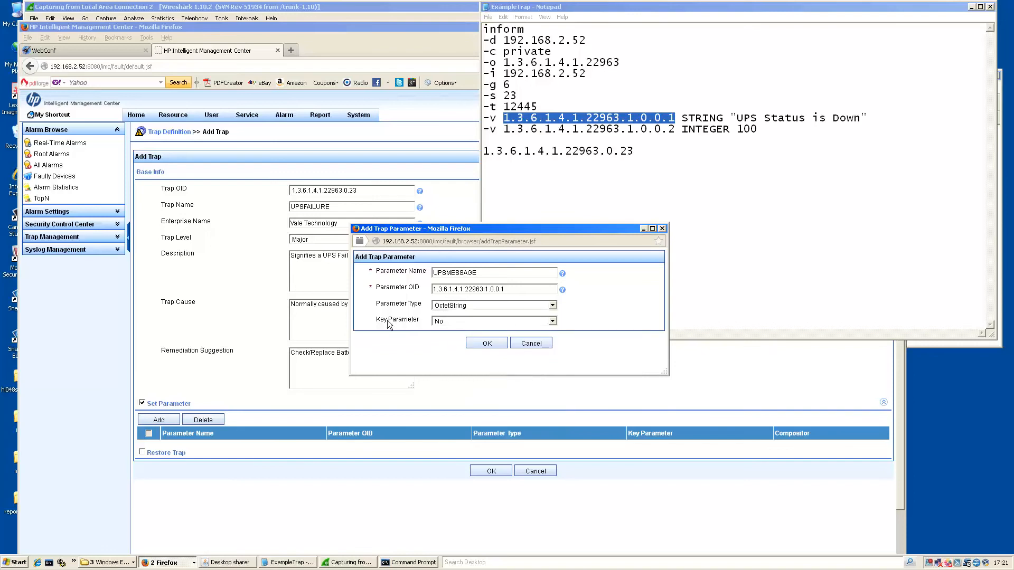
left_click(485, 343)
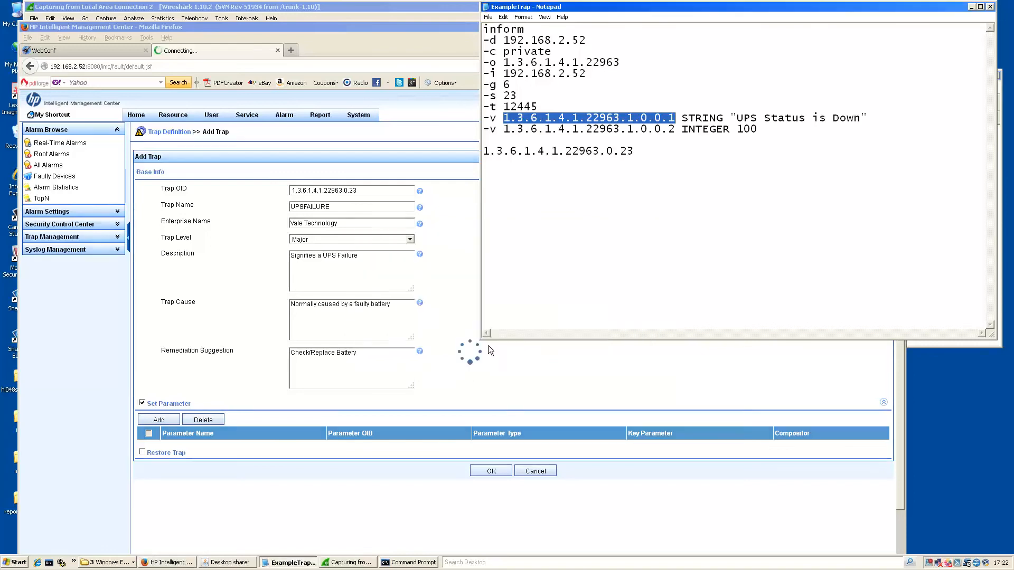
Add parameter UPSNUMBER with OID 1.3.6.1.4.1.22963.1.0.0.2, keeping type UInteger32.
left_click(147, 419)
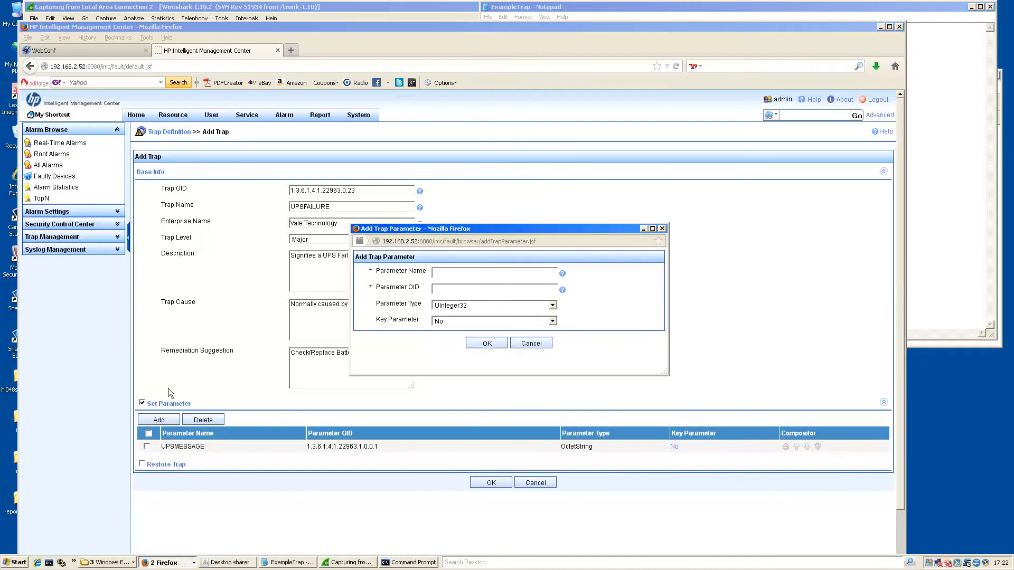
type("UPSNUMBER")
left_click(956, 157)
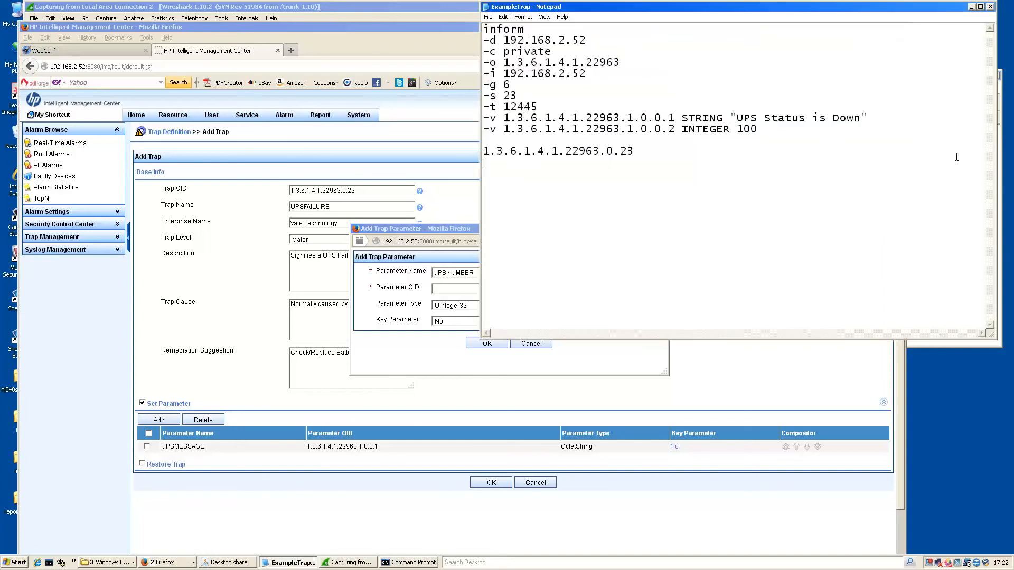
left_click_drag(675, 129, 501, 131)
key("ctrl+c")
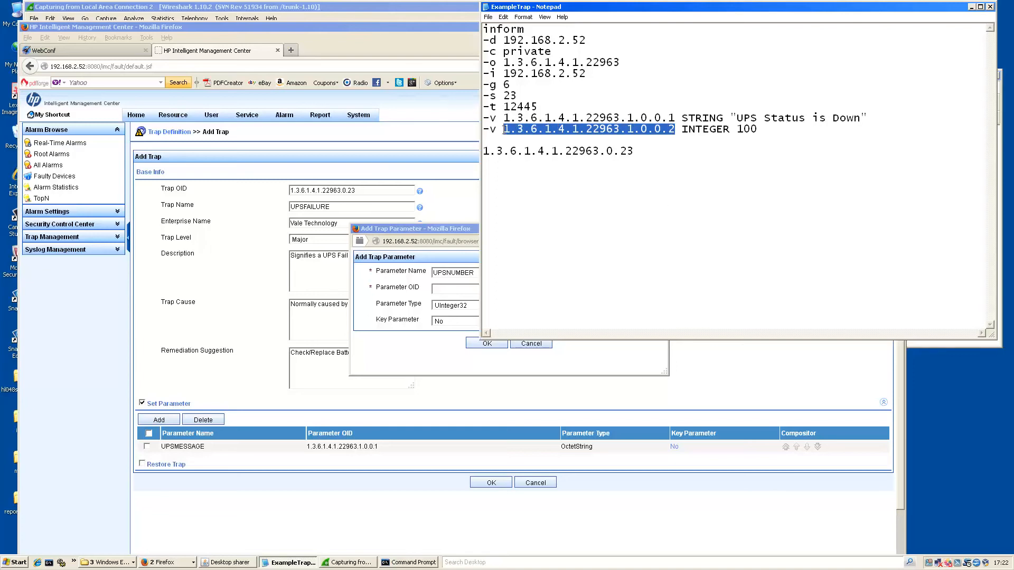
left_click(463, 290)
key("ctrl+v")
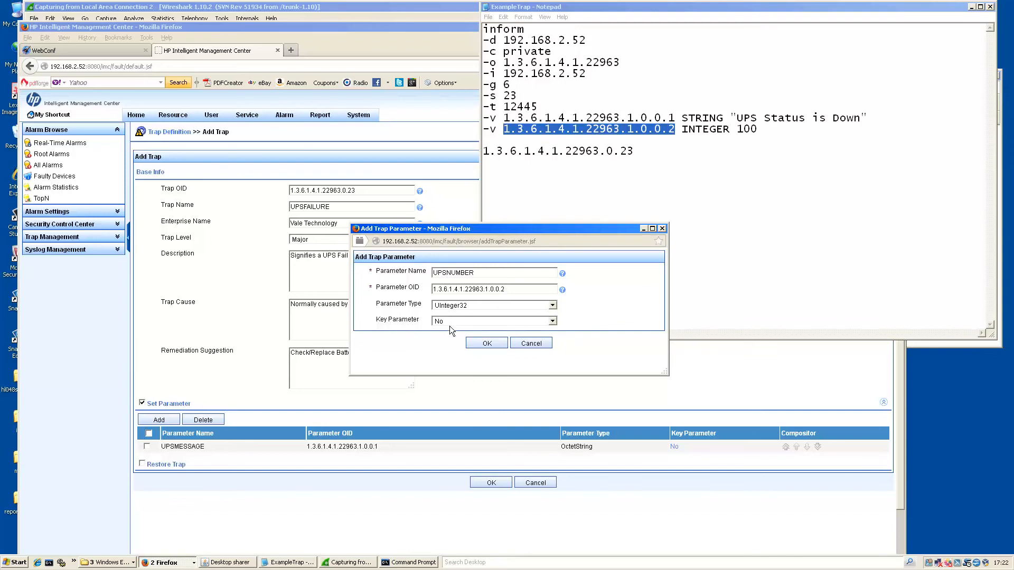
left_click(487, 343)
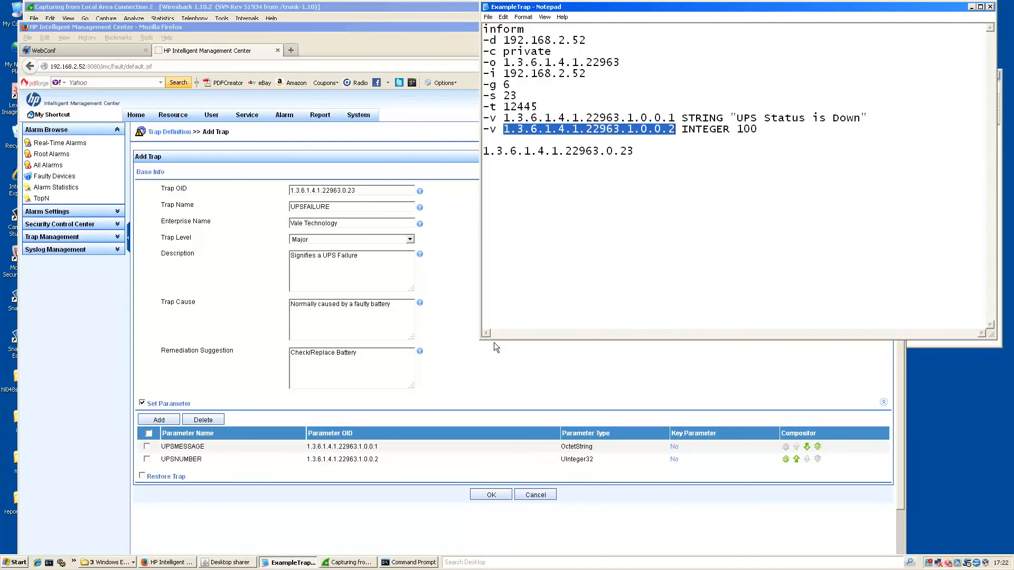
Save the UPSFAILURE trap and check its stored OID in the Trap Definition list.
left_click(497, 494)
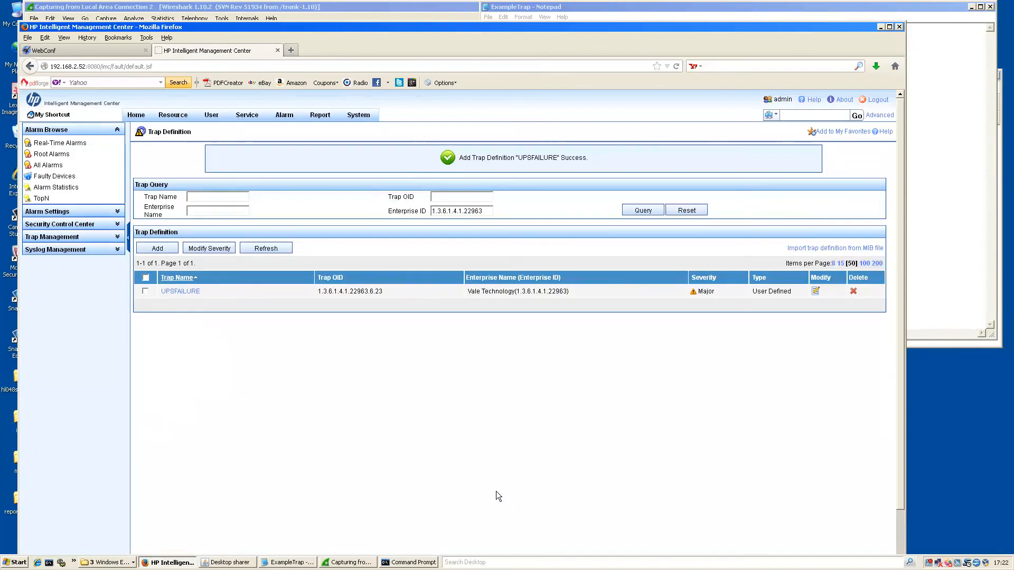
double_click(372, 292)
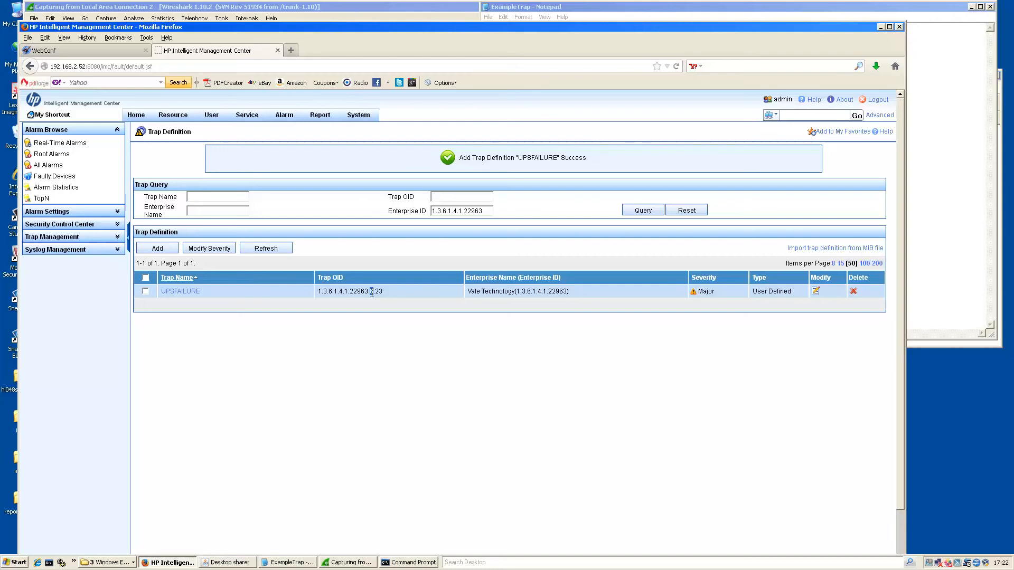
left_click(373, 292)
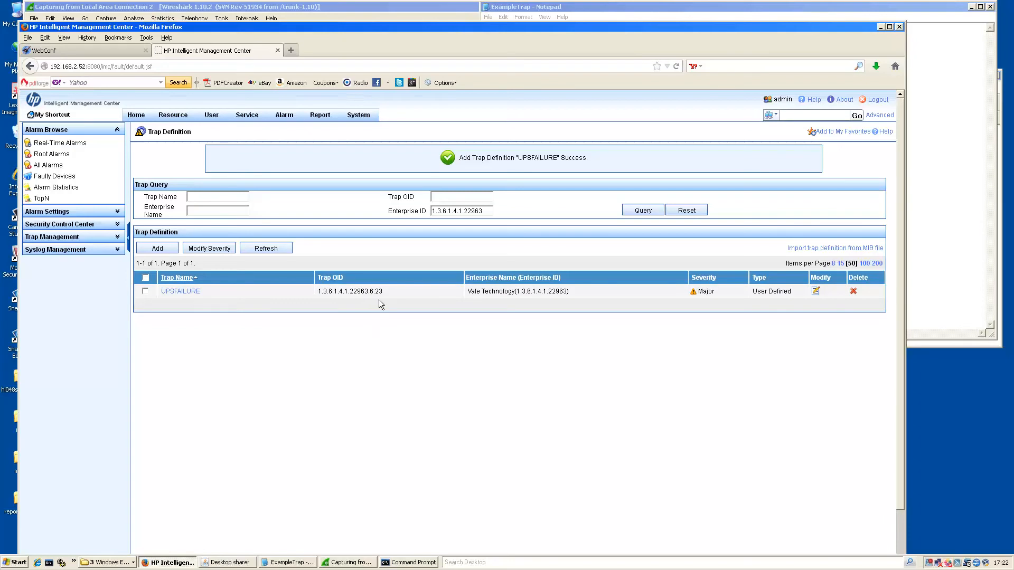
left_click(346, 8)
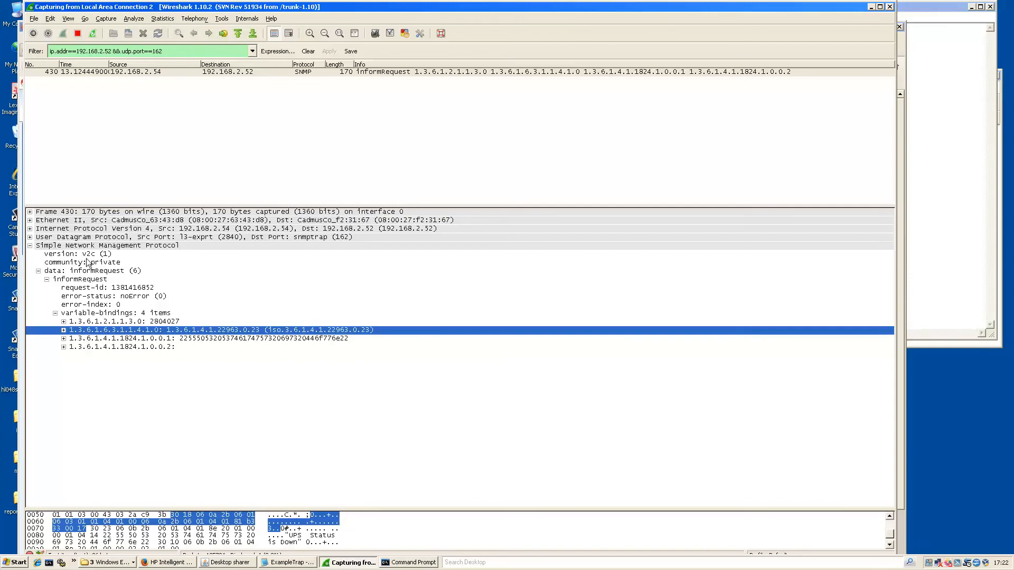
Check the captured packet's SNMP version, then move Wireshark aside to bring IMC forward.
left_click(70, 255)
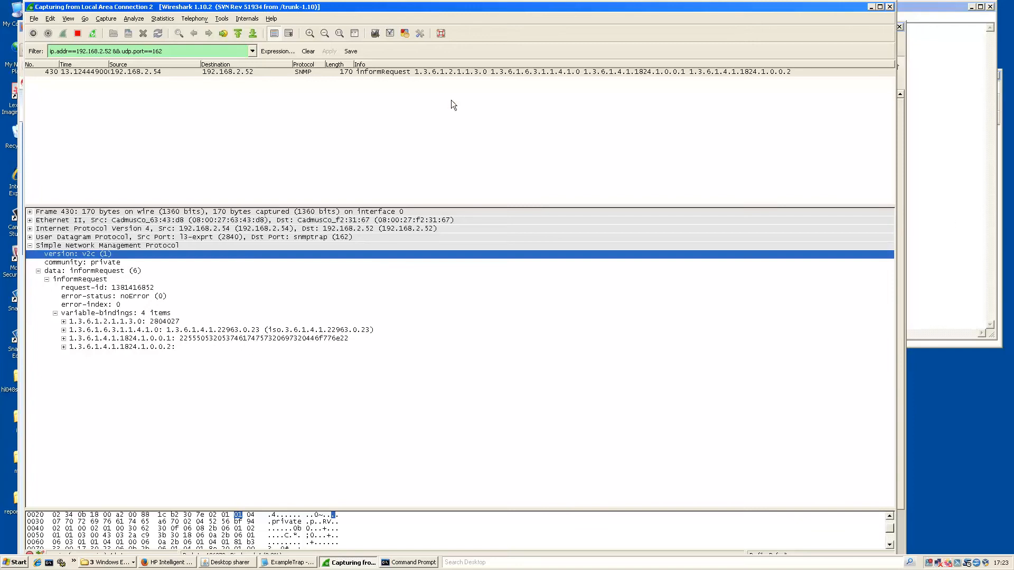
left_click_drag(410, 9, 534, 20)
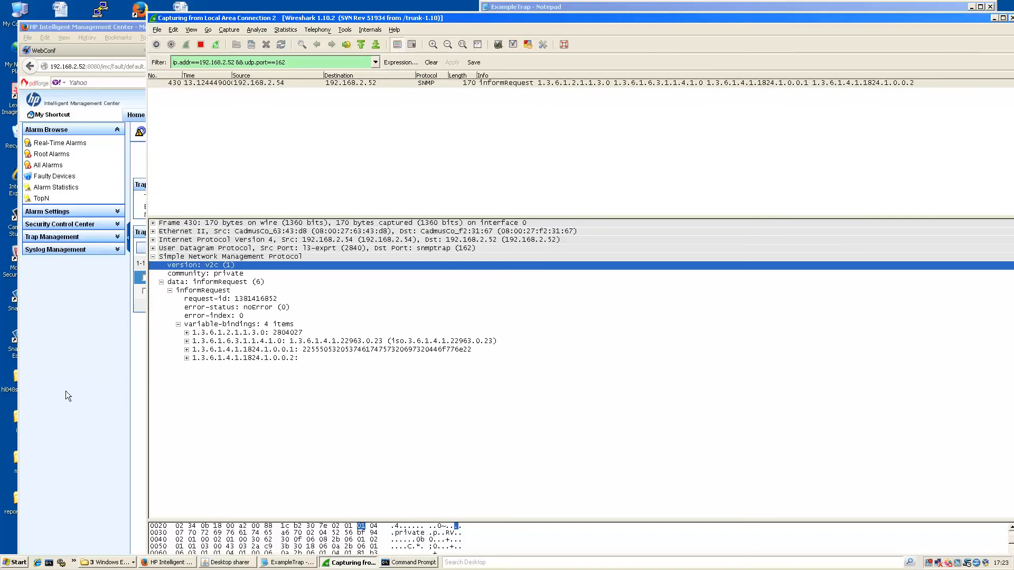
left_click(67, 396)
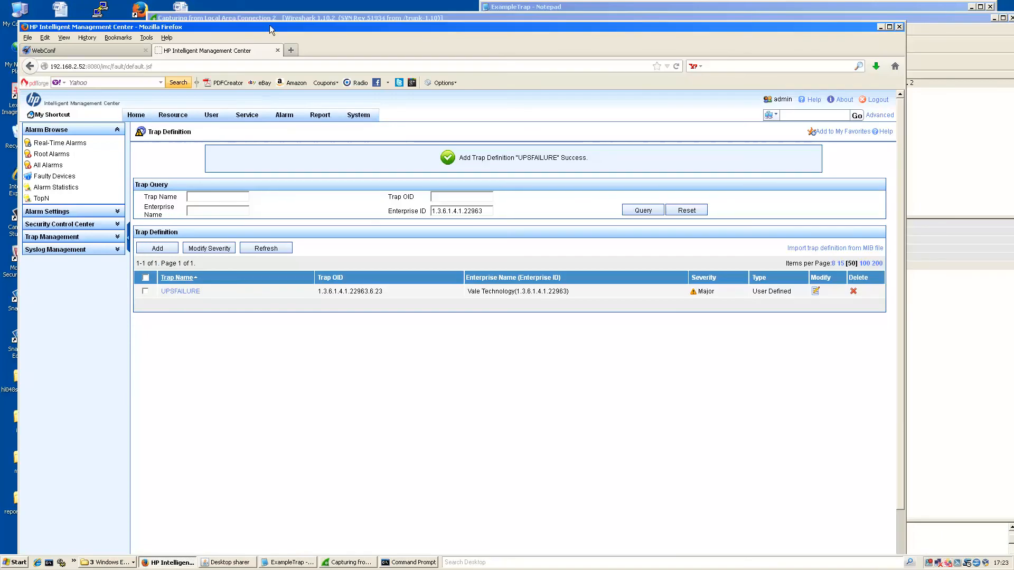
left_click_drag(265, 24, 256, 15)
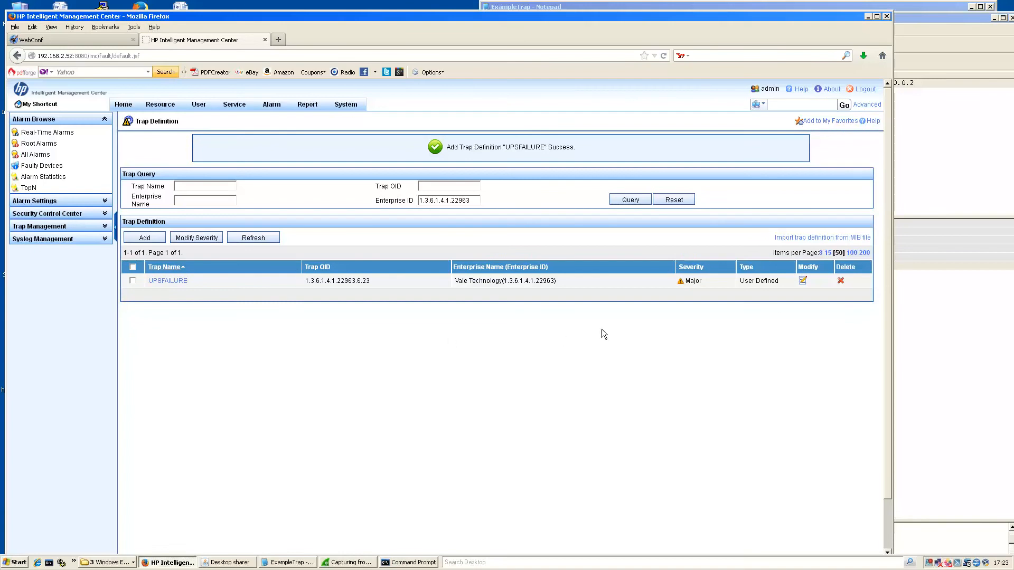
Browse received traps filtered to Device IP 192.168.2.52.
mouse_move(285, 103)
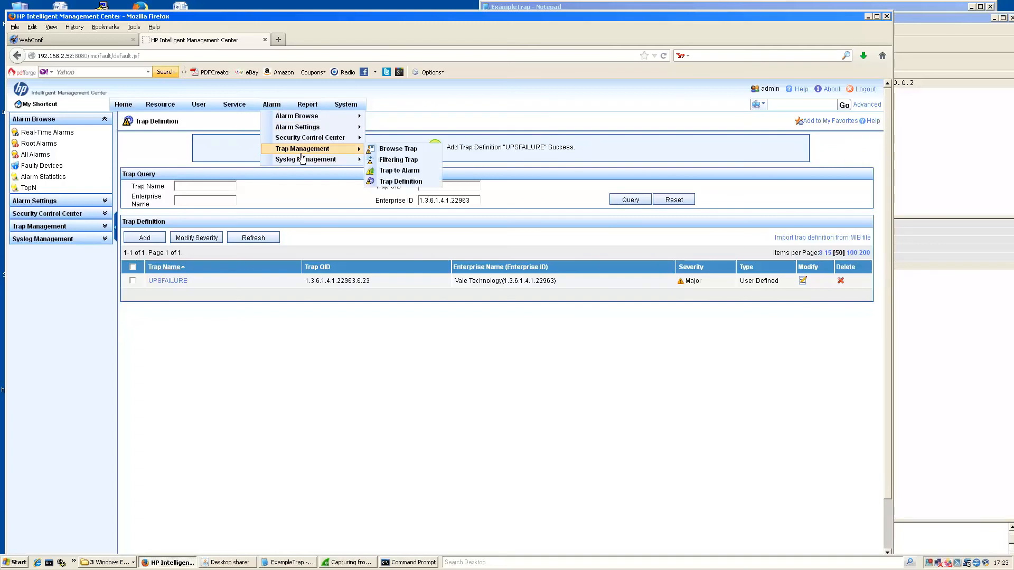
left_click(404, 151)
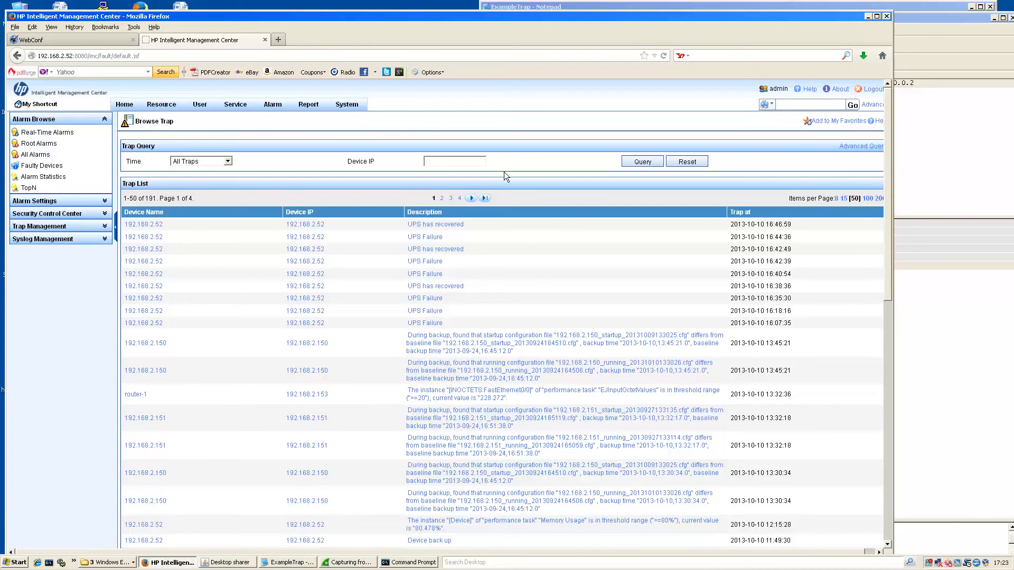
type("192.168.2.52")
left_click(629, 164)
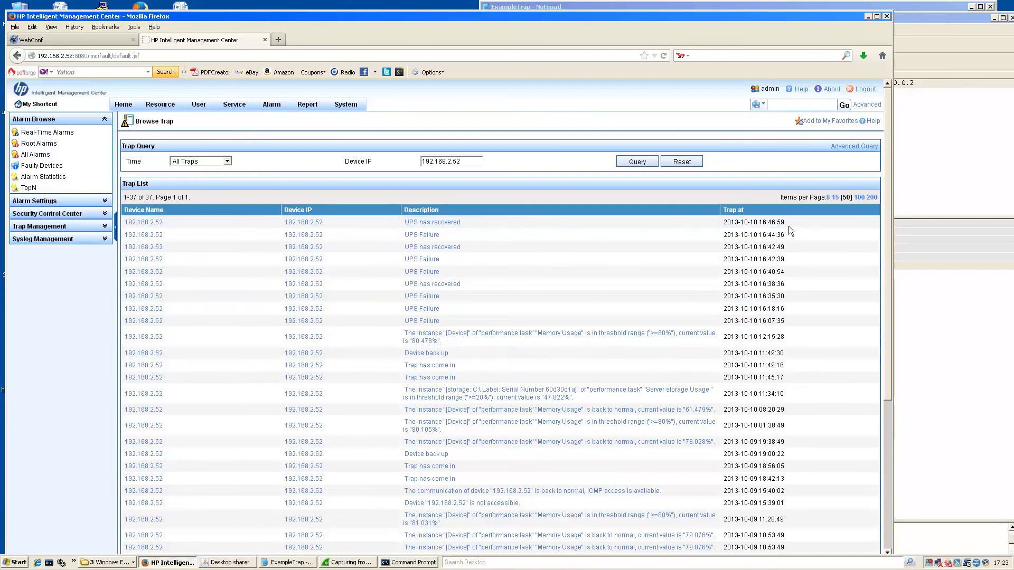
left_click(708, 10)
Add the lines 'cd trapgen' and 'trapgen -f ExampleTrap' below the OID line.
left_click(695, 158)
key("Return")
key("Return")
type("cd ")
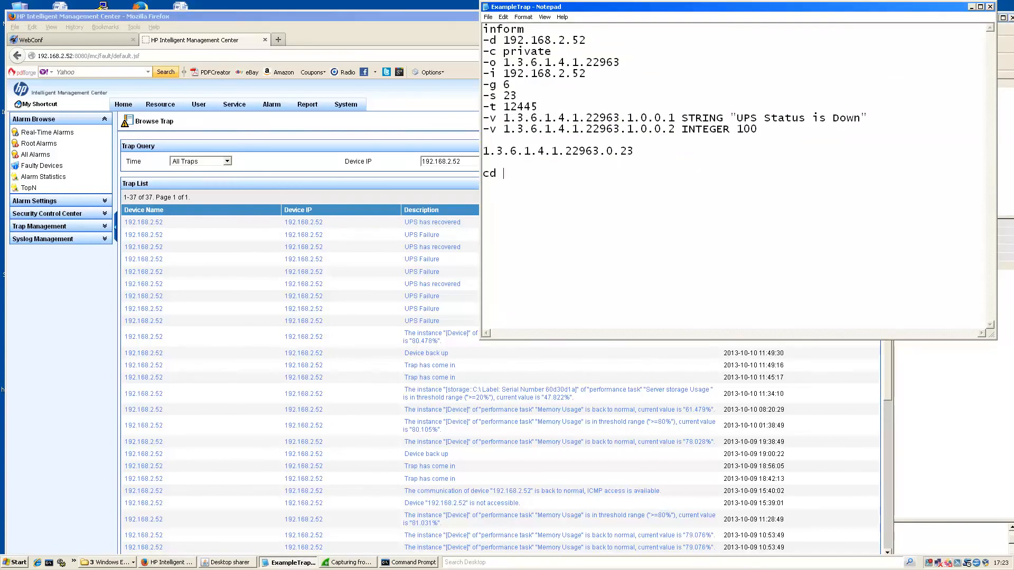
type("trapgen")
key("Return")
type("trapgen -f")
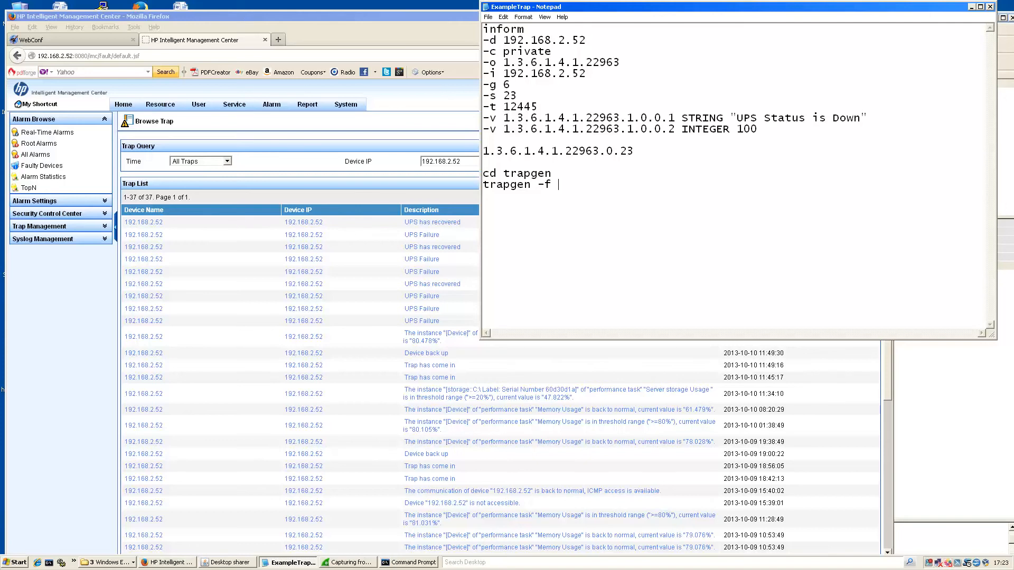
type(" ExampleTrap")
Delete the OID and trapgen command lines, save ExampleTrap, and return to the IMC trap list.
left_click_drag(643, 189, 436, 148)
key("Delete")
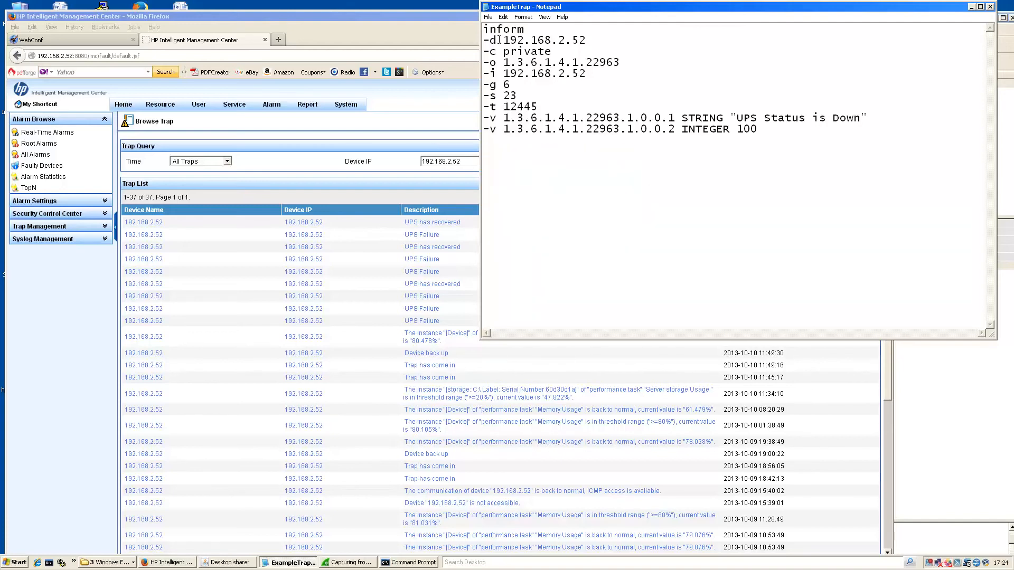
left_click(488, 17)
left_click(492, 46)
left_click(290, 180)
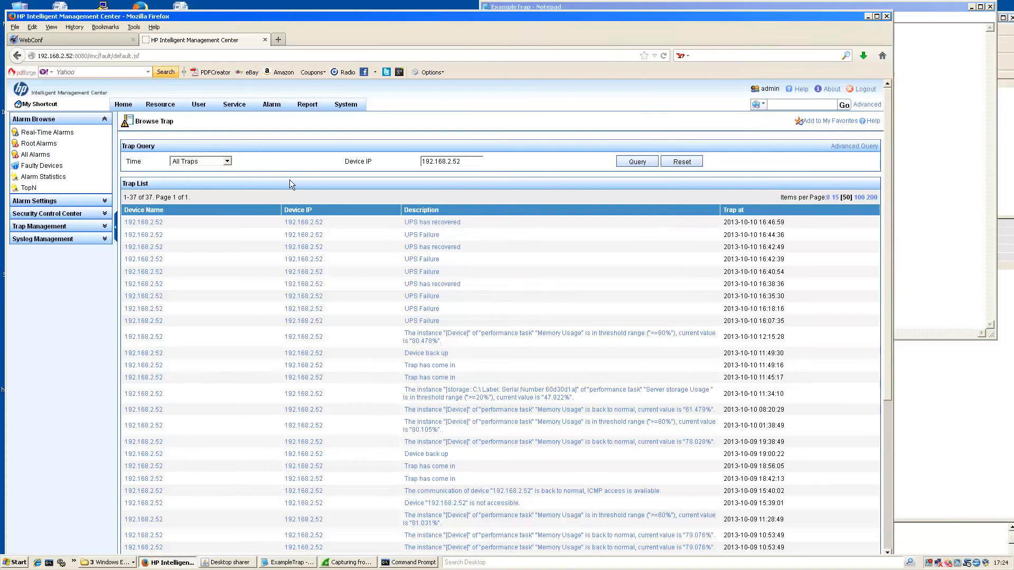
Refresh the trap list and view the new UPS Failure trap (UPSMESSAGE 'UPS Status is Down', UPSNUMBER 100).
left_click(628, 160)
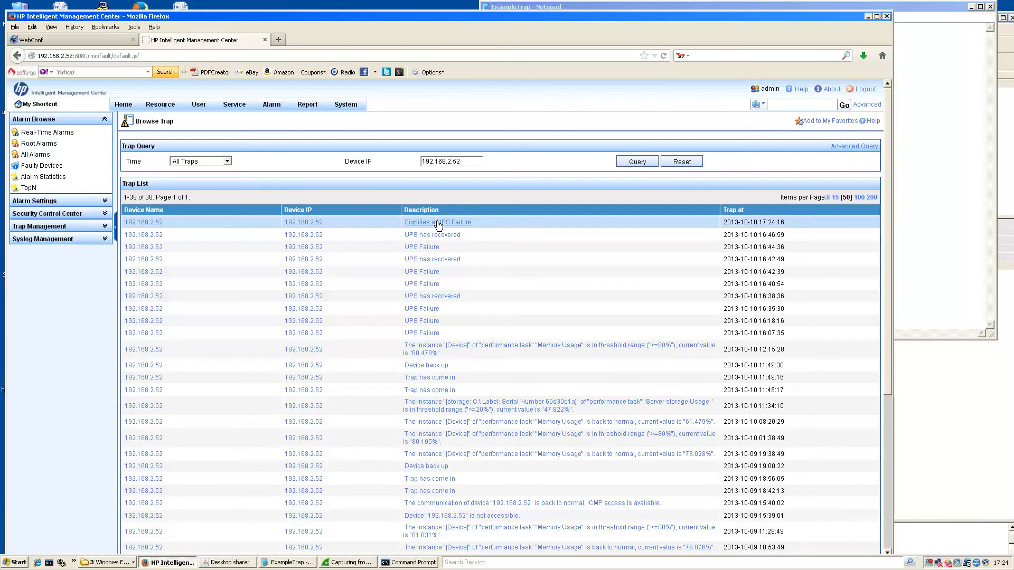
mouse_move(272, 104)
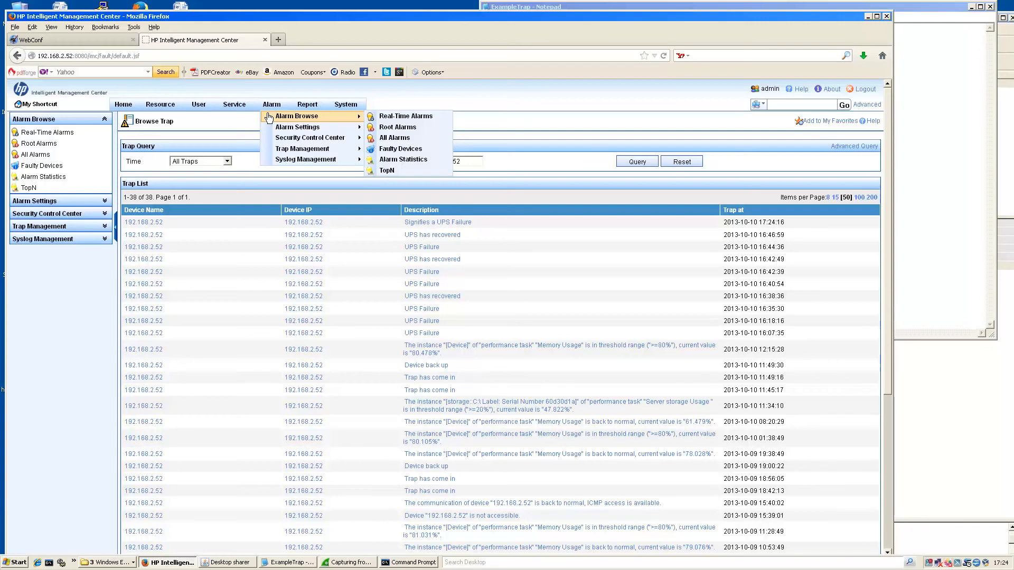
left_click(426, 223)
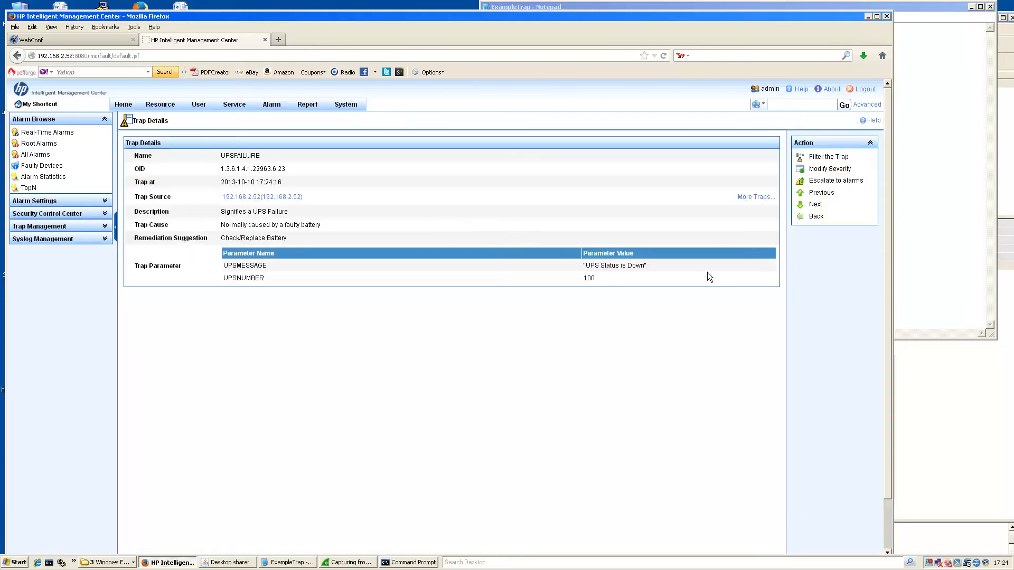
Escalate the trap to alarm rule UPSFAILURE, described 'UPS FAilure Trap', for source 192.168.2.52.
left_click(832, 182)
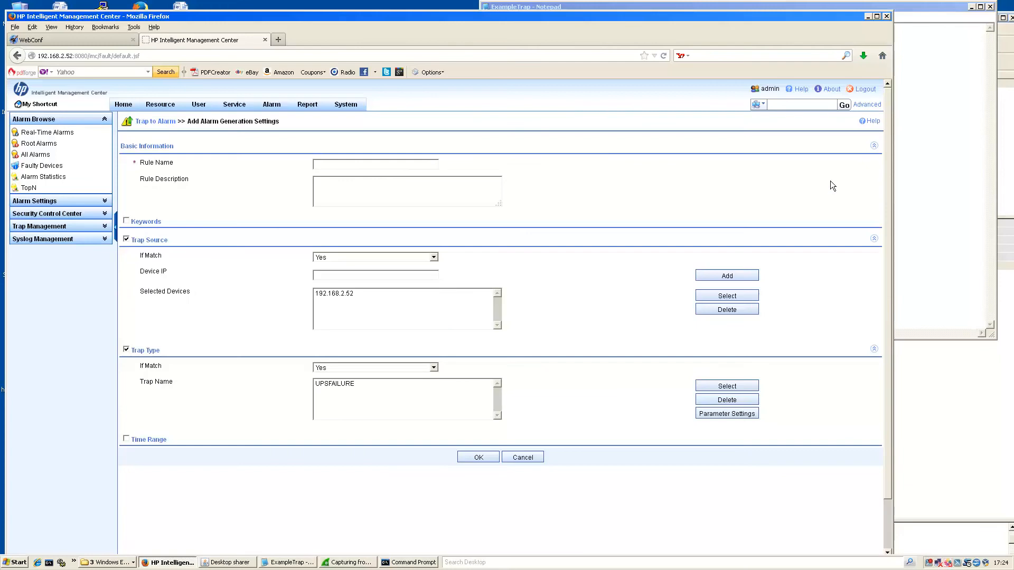
left_click(385, 162)
type("UPS")
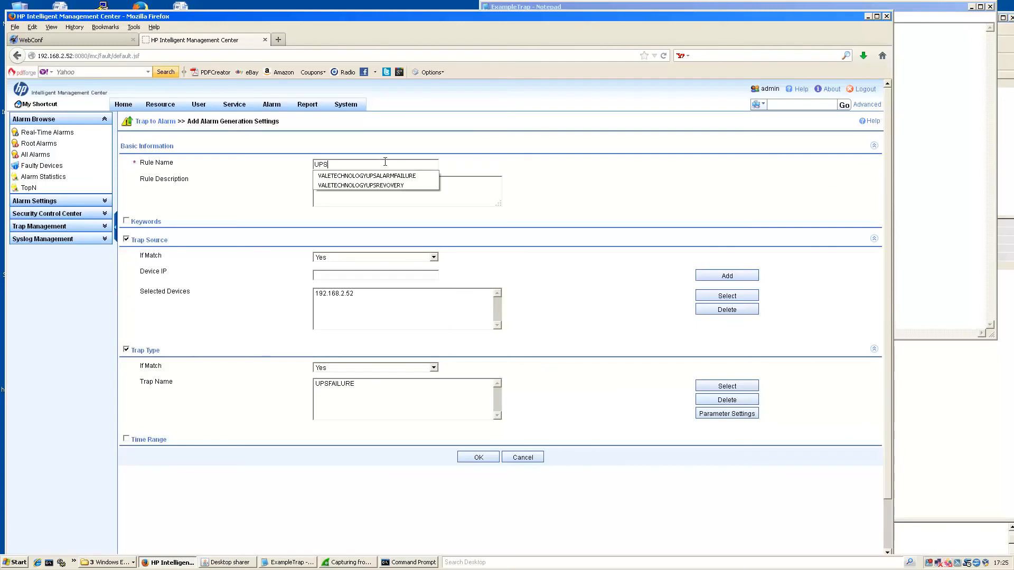
type("FAILURE")
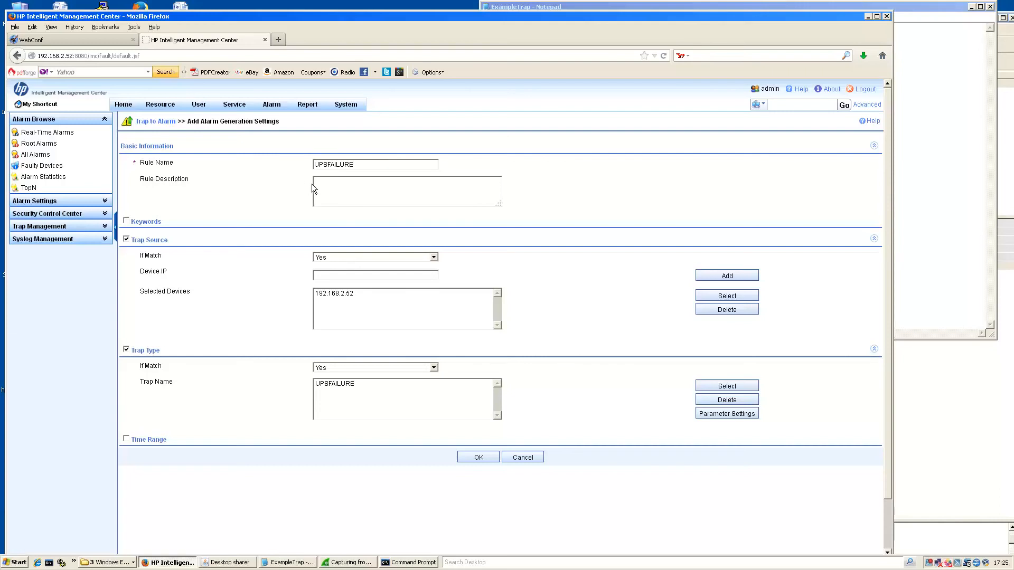
left_click(341, 182)
type("UPS FAilure Trap")
left_click(351, 296)
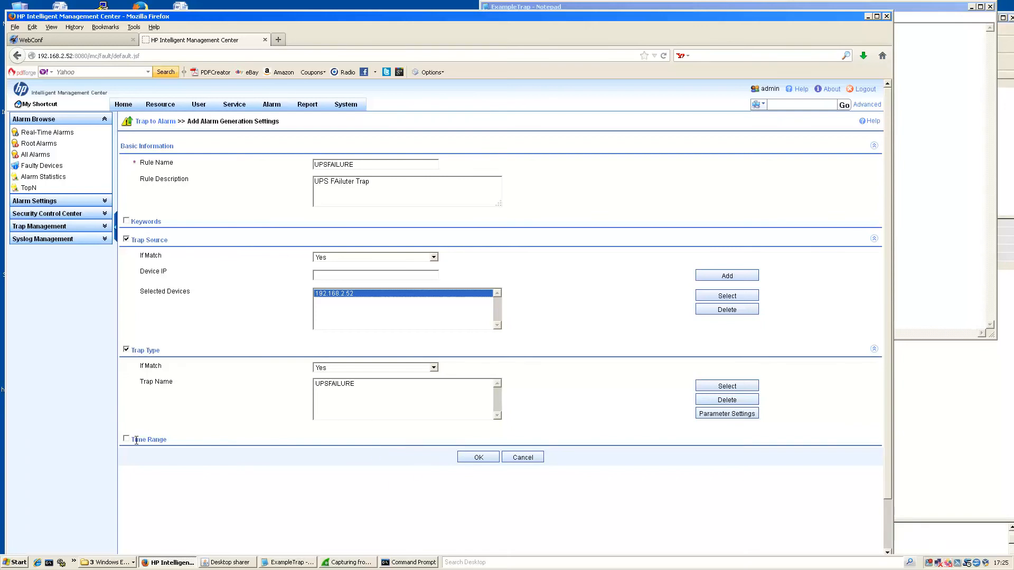
left_click(468, 456)
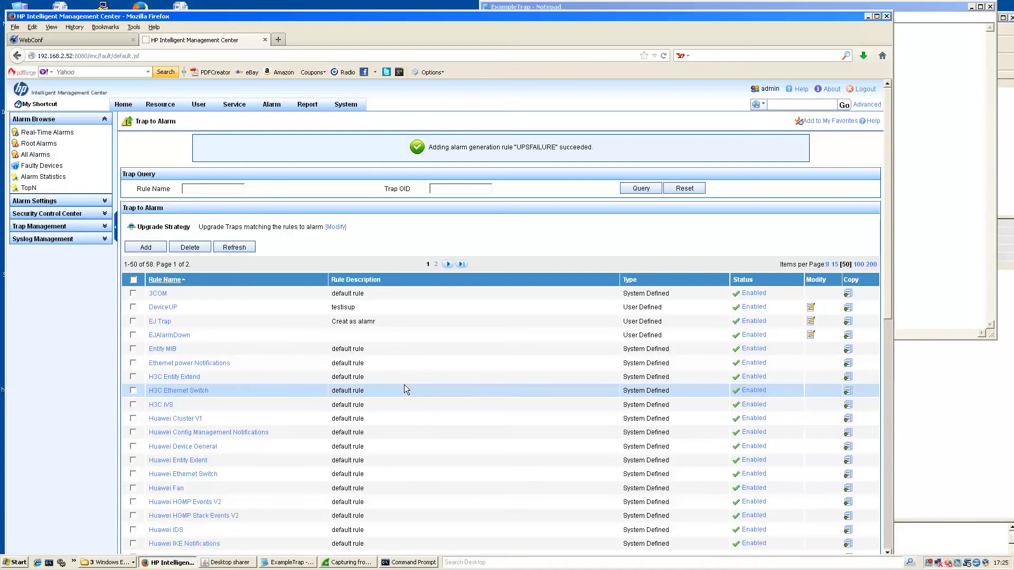
Edit the Duplicate Trap Filter and bring up the picker for unfiltered duplicate traps.
mouse_move(272, 105)
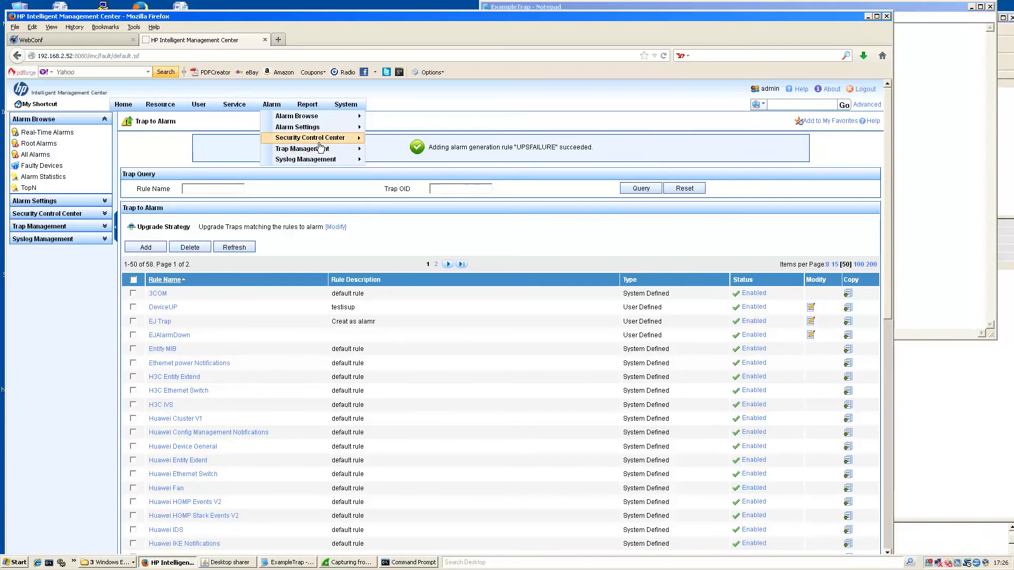
left_click(396, 160)
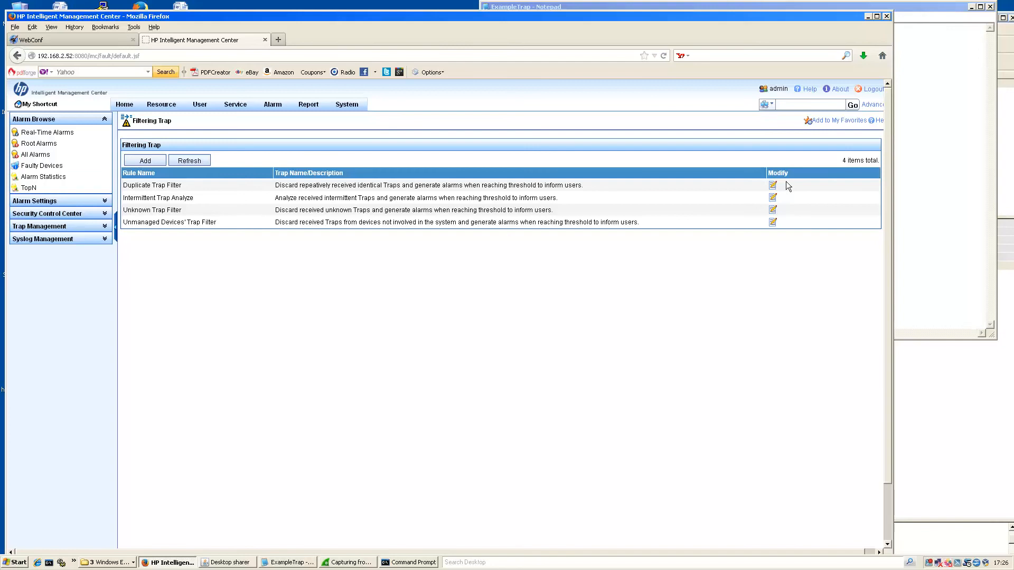
left_click(774, 186)
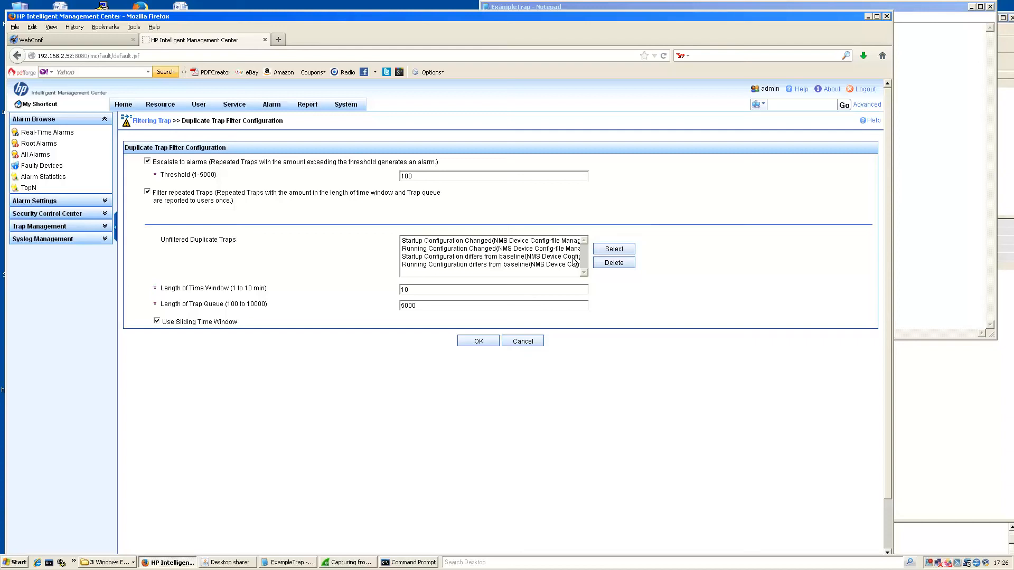
left_click(606, 249)
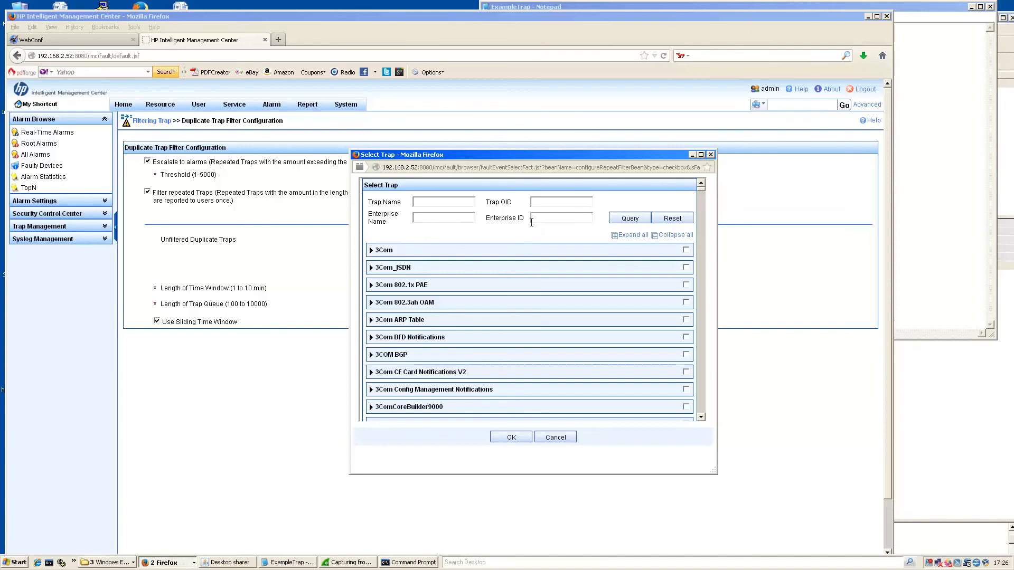
Find traps for enterprise ID 1.3.6.1.4.1.22963, add UPSFAILURE as unfiltered, and save the filter.
left_click(913, 170)
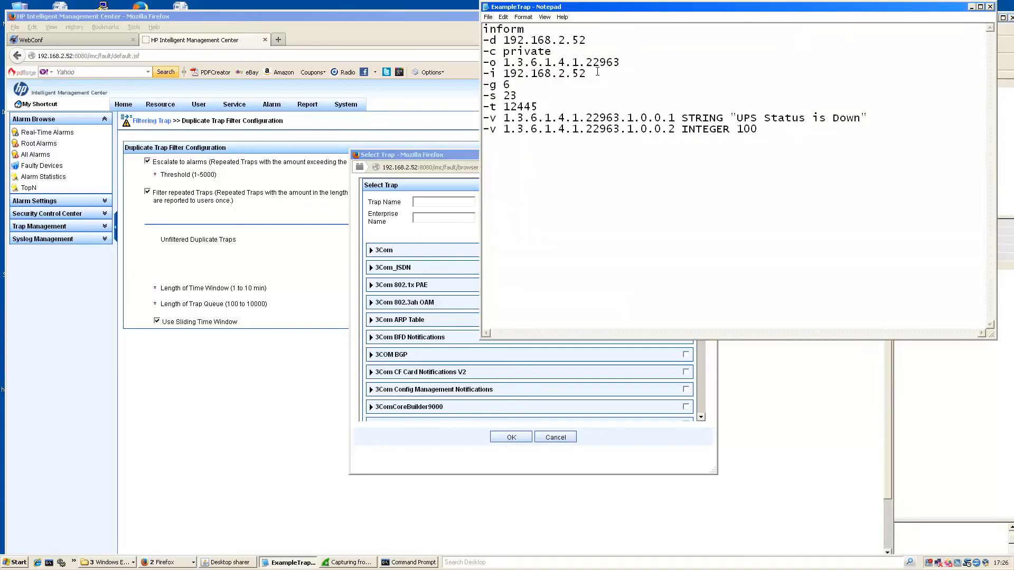
left_click_drag(620, 62, 503, 62)
key("ctrl+c")
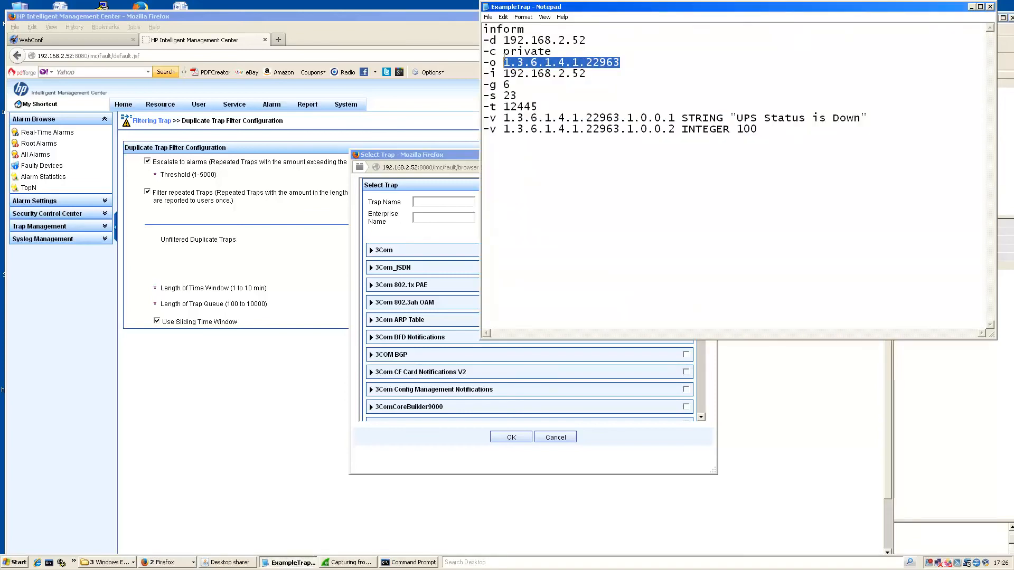
left_click(433, 222)
left_click(544, 217)
key("ctrl+v")
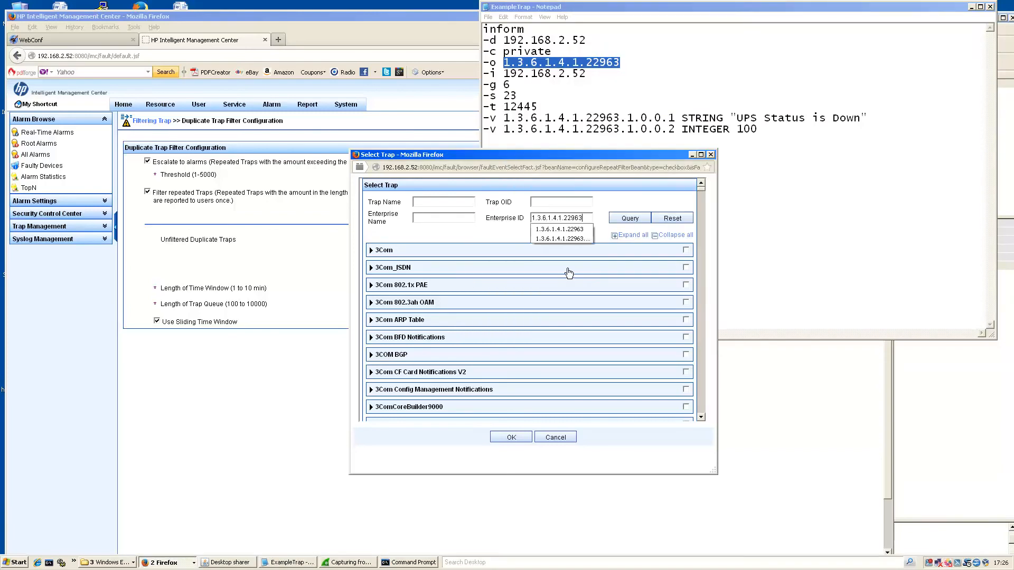
left_click(631, 219)
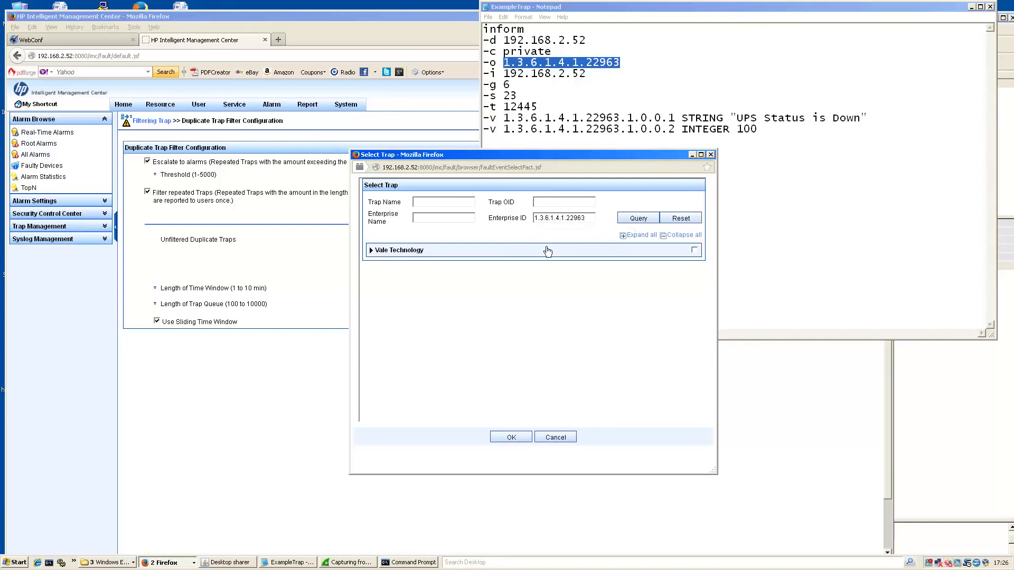
left_click(389, 251)
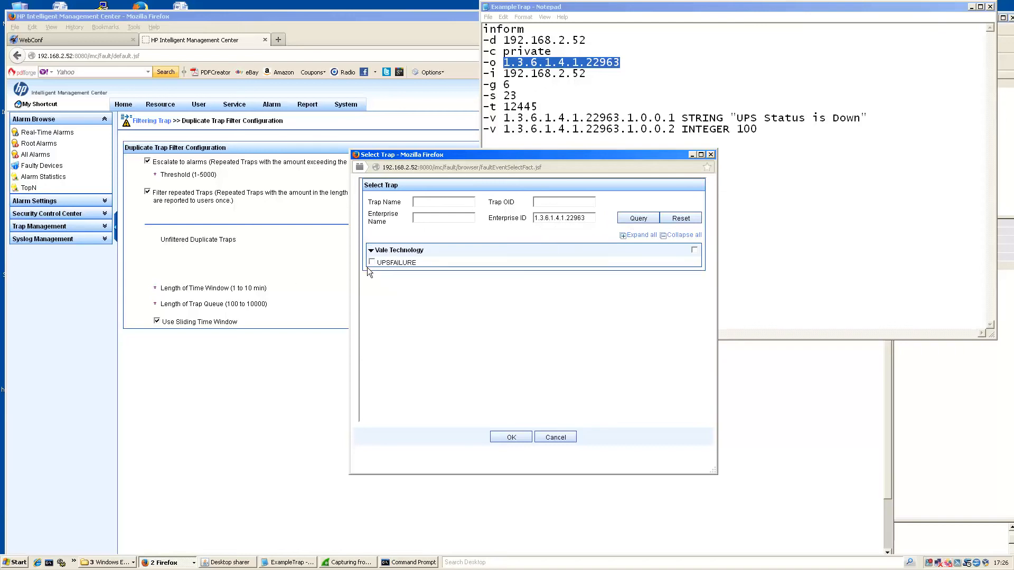
left_click(508, 437)
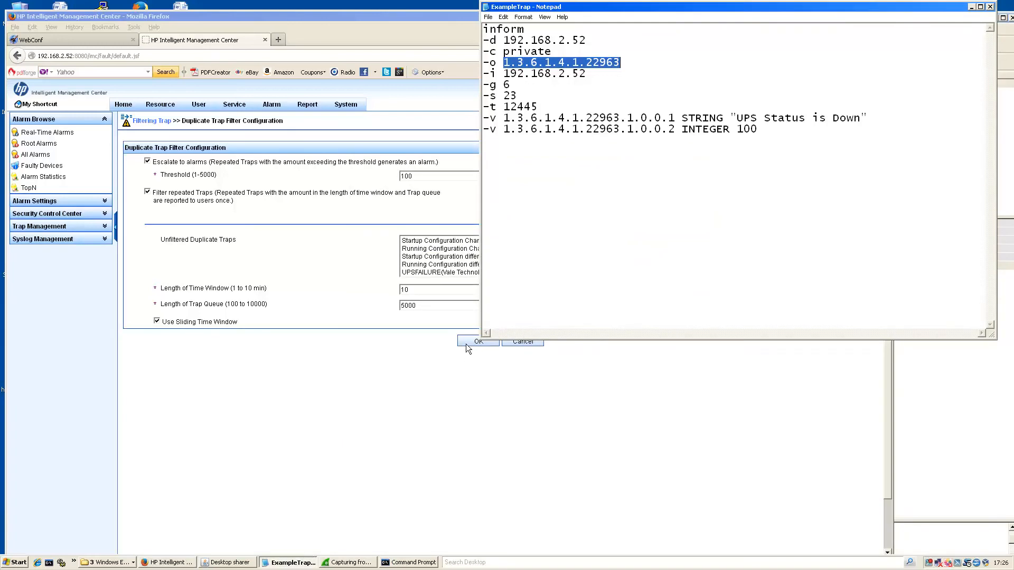
left_click(466, 340)
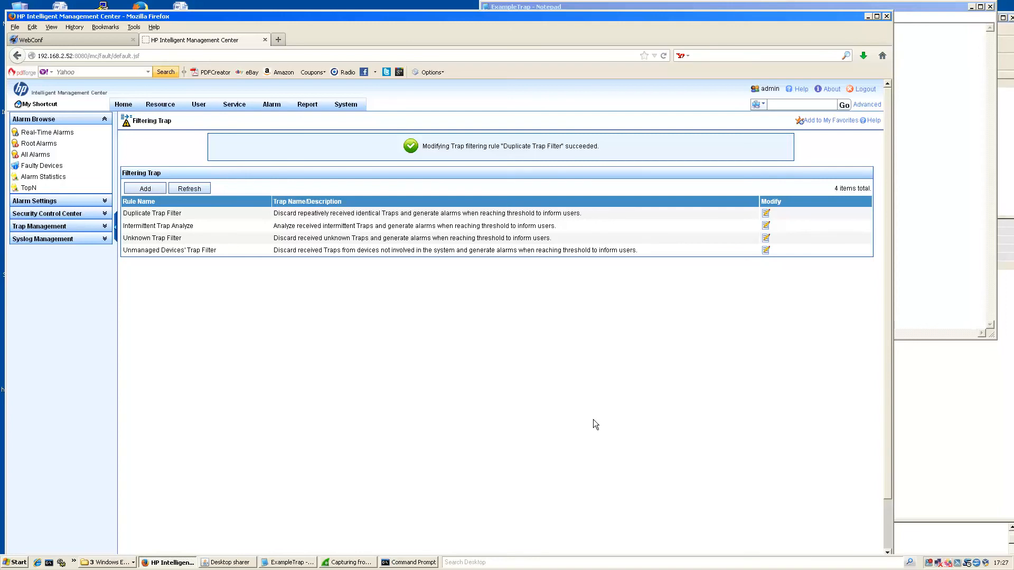
In Real-Time Alarms, select all alarms for 192.168.2.52 and delete the UPS failure alarm.
mouse_move(271, 108)
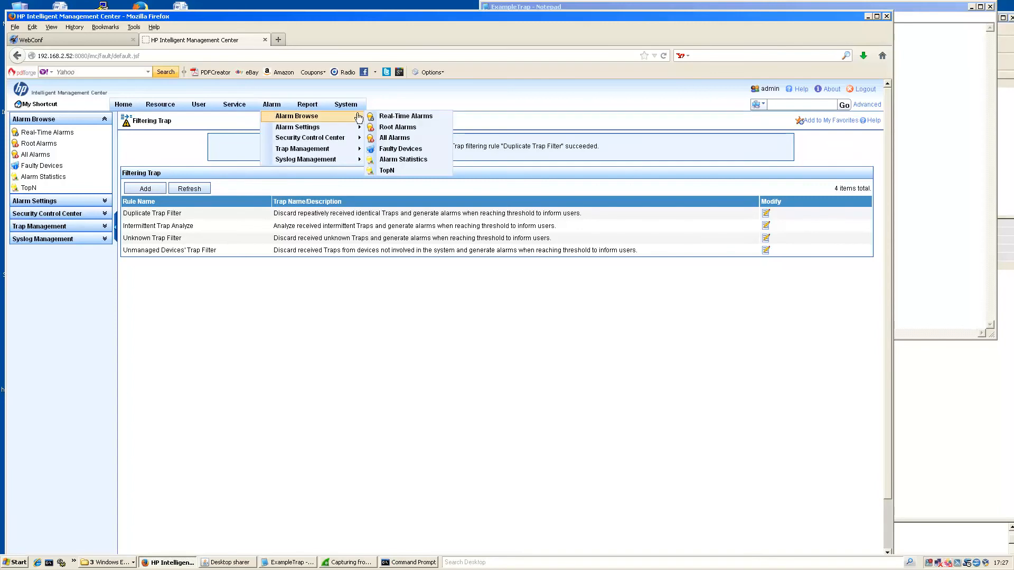
left_click(397, 115)
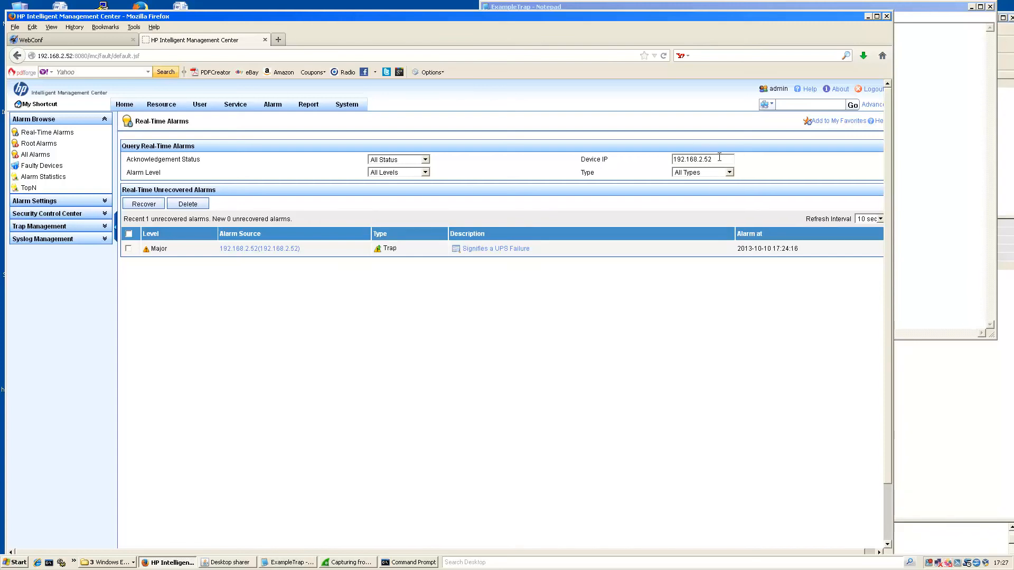
left_click_drag(715, 157, 653, 156)
left_click(129, 234)
left_click(181, 204)
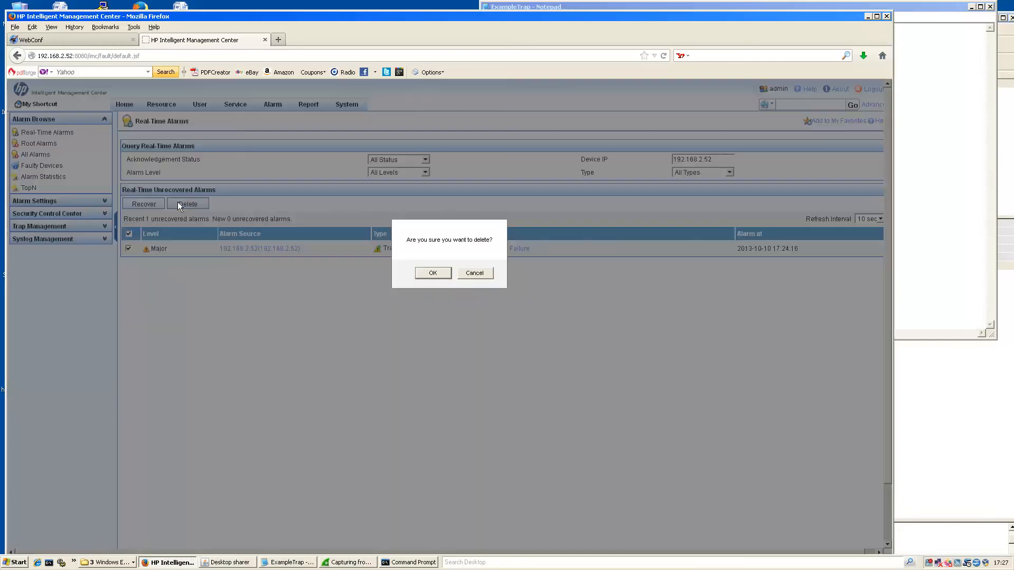
left_click(433, 274)
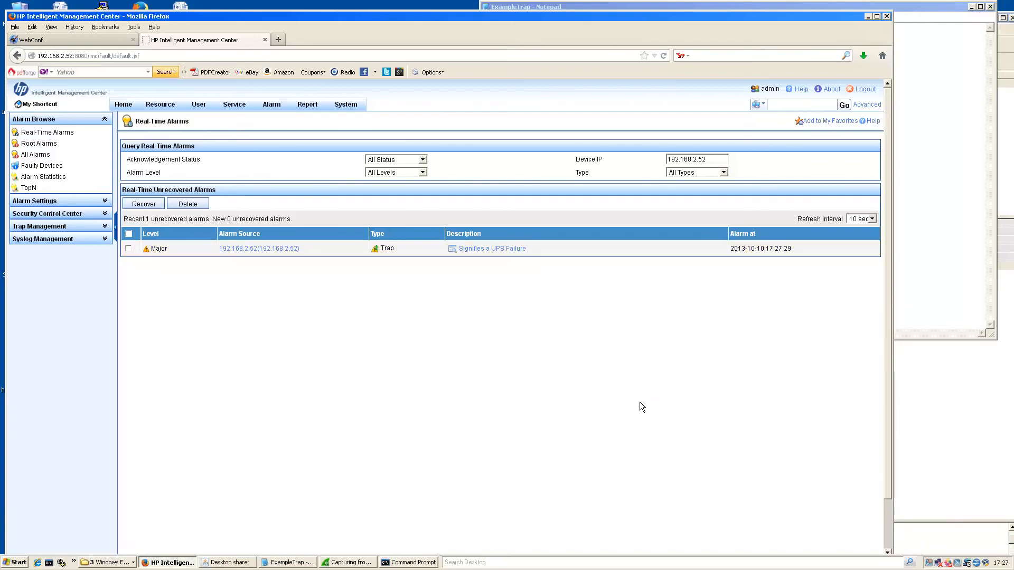
Add a mail notification rule named ForUPSFailures addressed to the administrator's mail address.
mouse_move(271, 105)
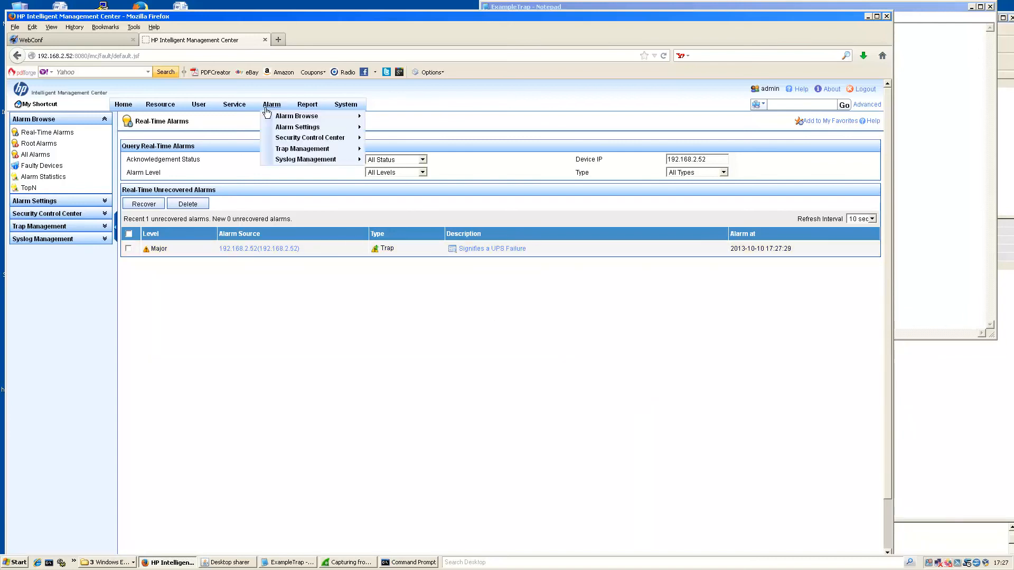
mouse_move(278, 130)
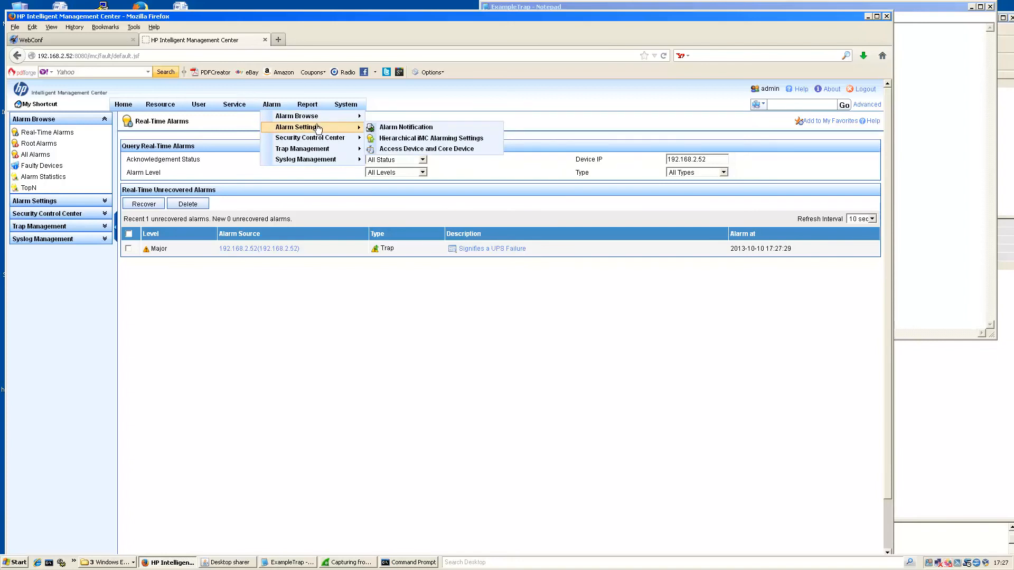
left_click(401, 128)
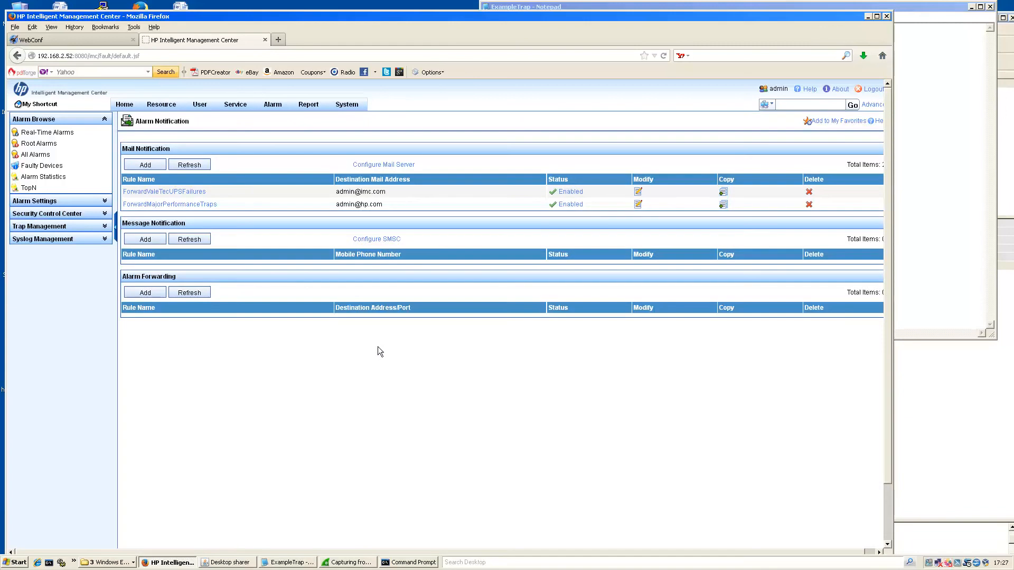
left_click(143, 166)
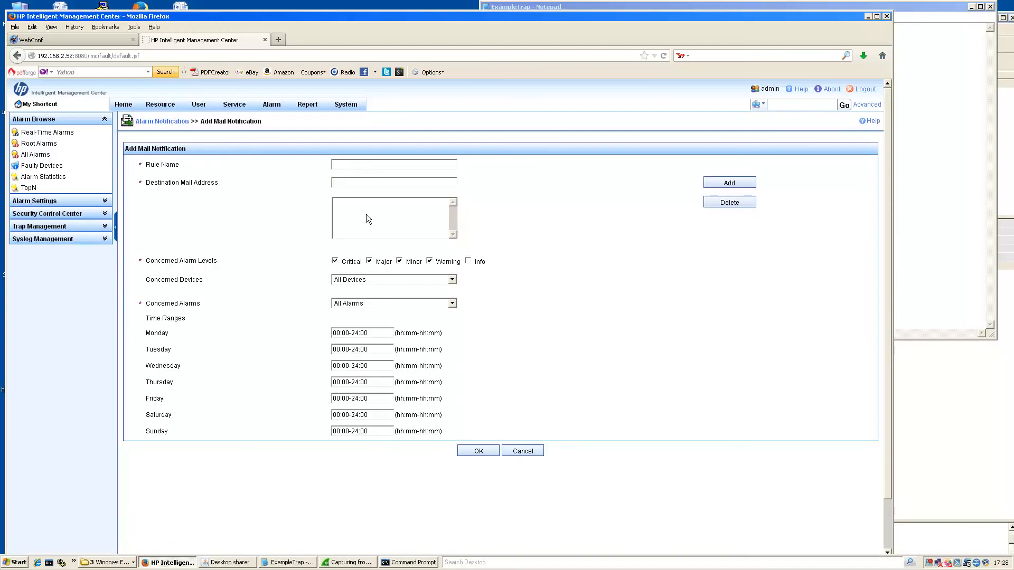
type("For")
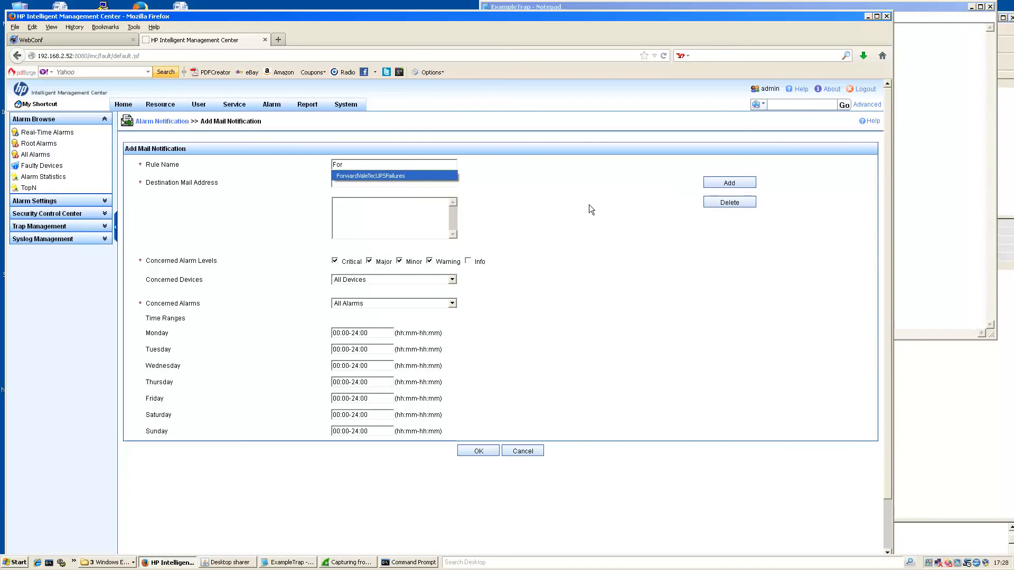
type("UPSFAil")
key("BackSpace")
key("BackSpace")
key("BackSpace")
type("ailures")
key("Tab")
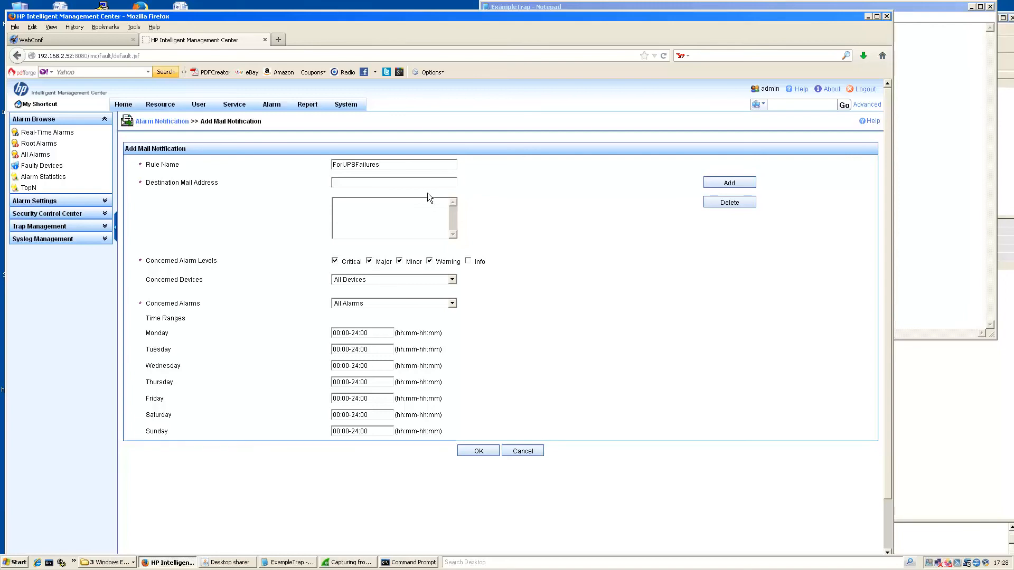
Set Concerned Alarms to Selected Alarms and bring up the alarm picker.
left_click(367, 306)
left_click(369, 320)
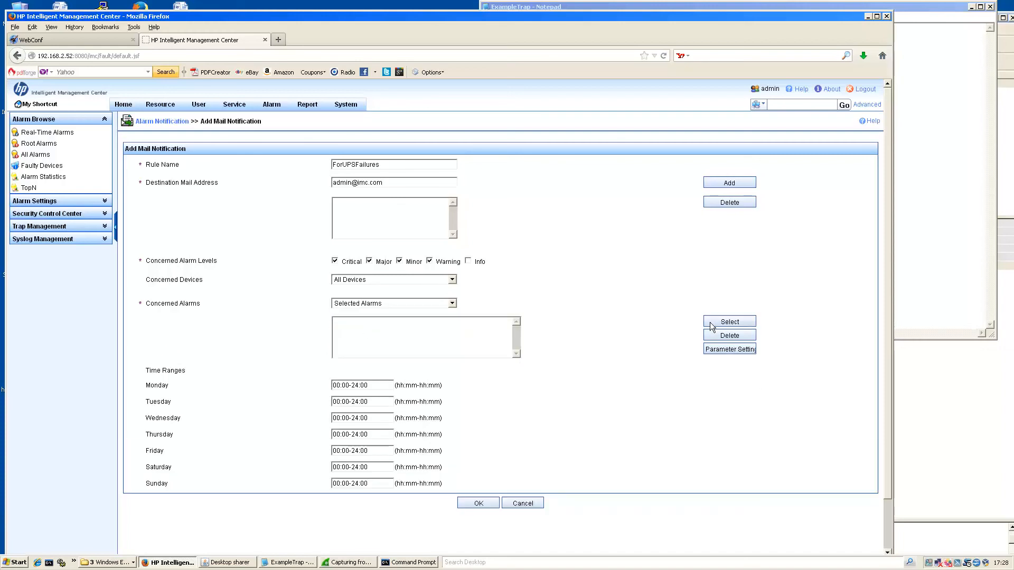
left_click(726, 325)
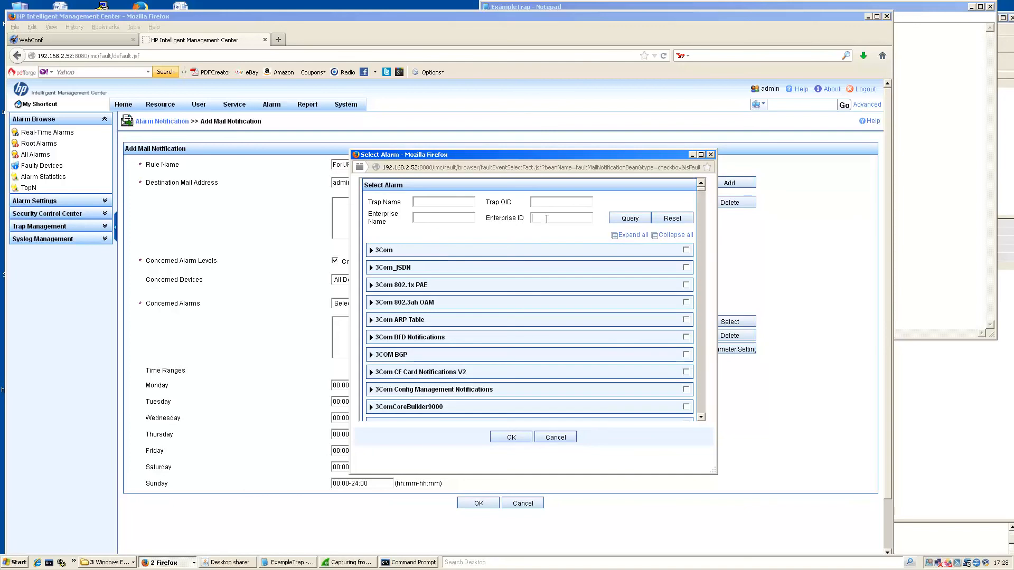
Query alarms for enterprise ID 1.3.6.1.4.1.22963 and choose UPSFAILURE as the concerned alarm.
left_click(949, 189)
left_click_drag(622, 62, 504, 63)
key("ctrl+c")
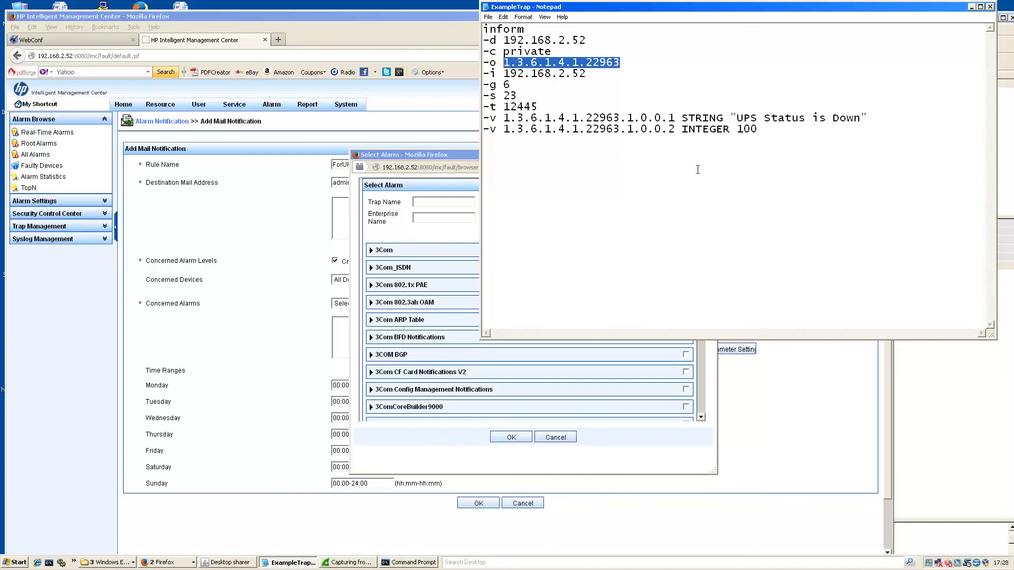
left_click(428, 226)
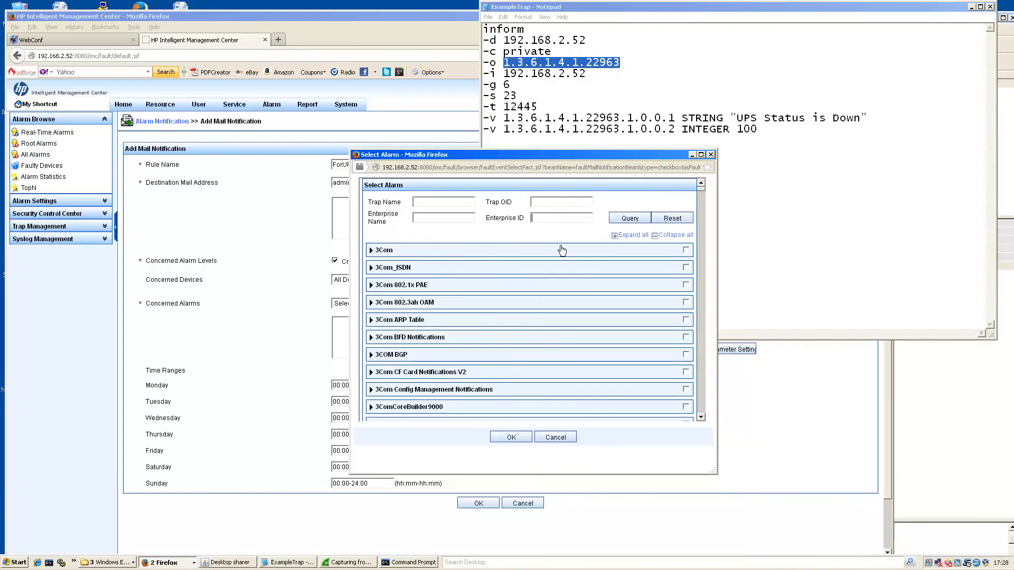
key("ctrl+v")
left_click(626, 219)
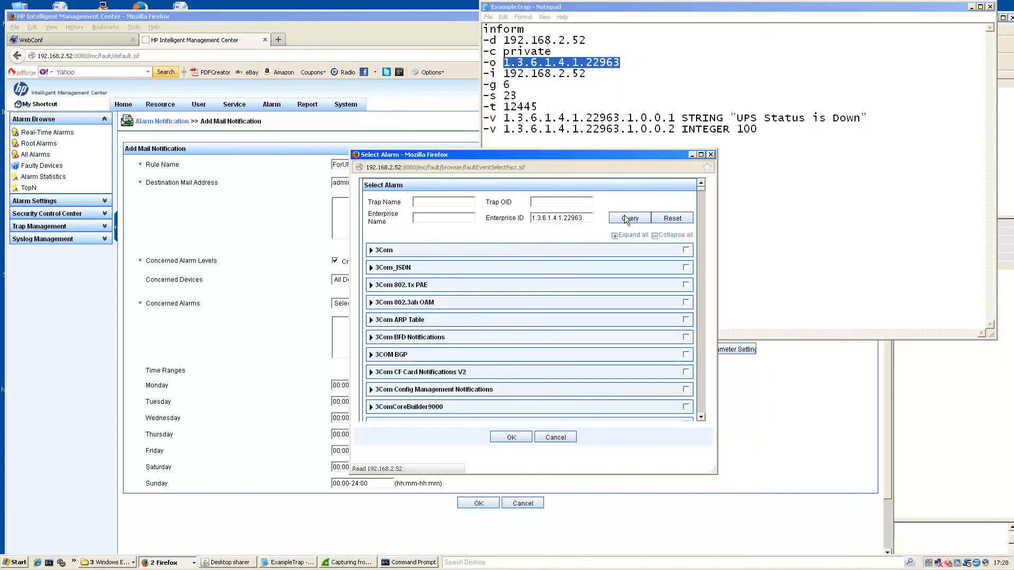
left_click(385, 250)
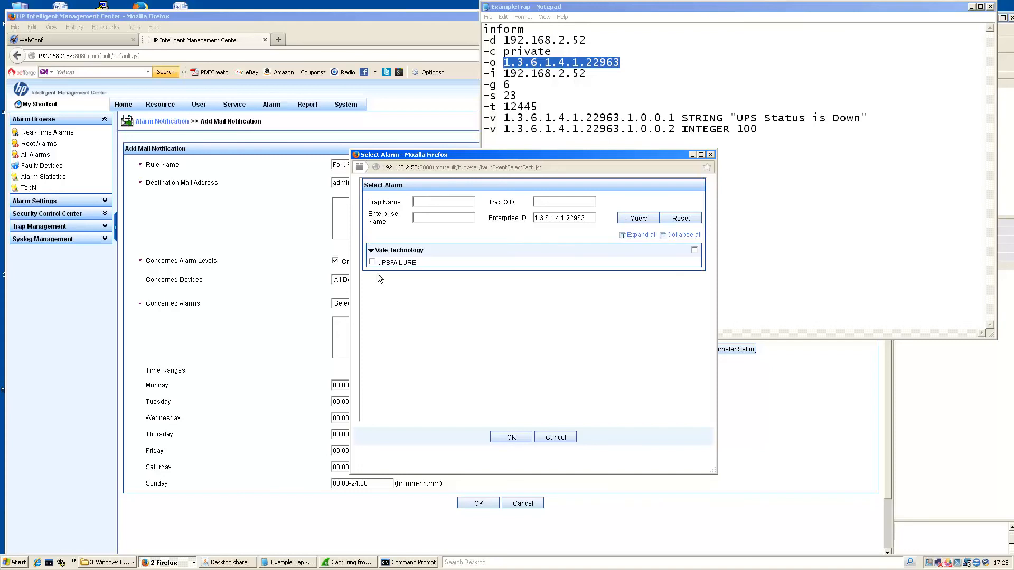
left_click(507, 438)
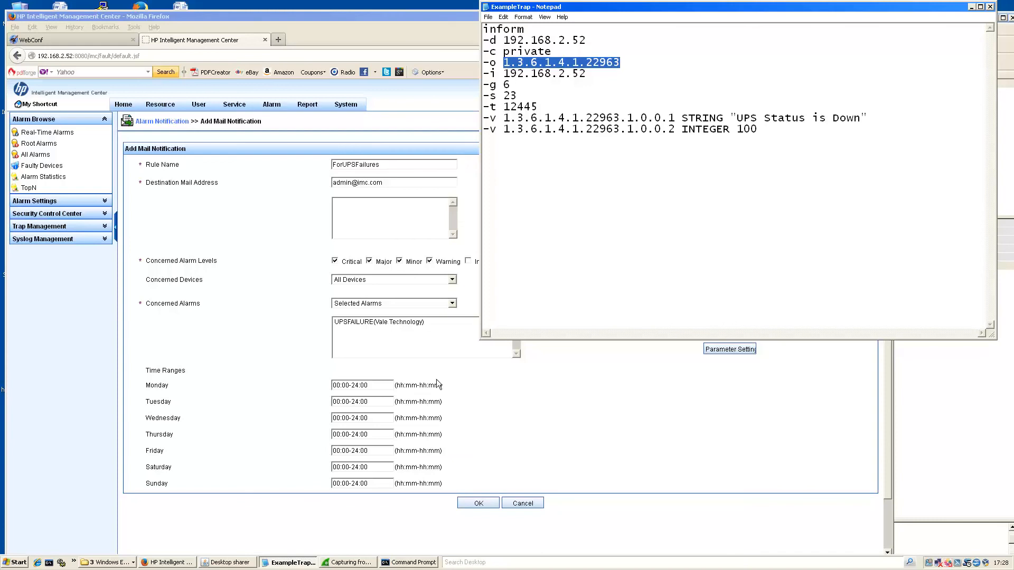
Add the mail address to the recipient list and save the ForUPSFailures rule.
left_click(458, 331)
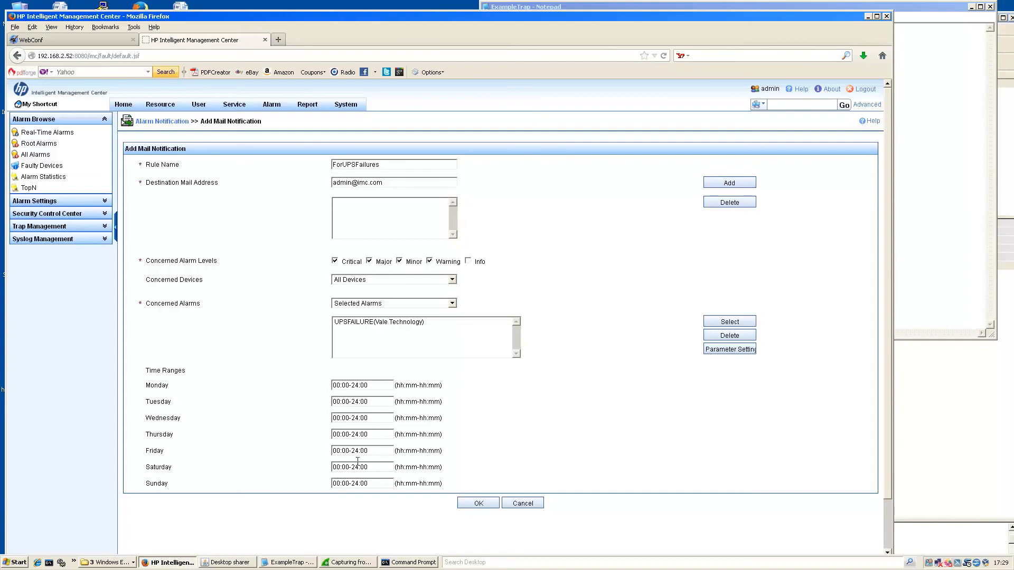
left_click(476, 503)
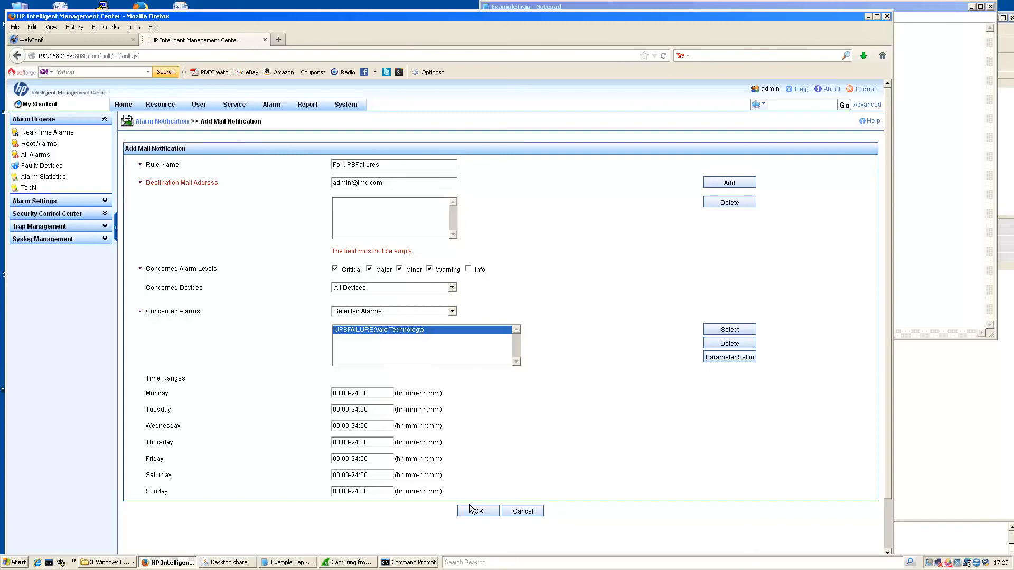
left_click(438, 181)
left_click(738, 190)
left_click(740, 187)
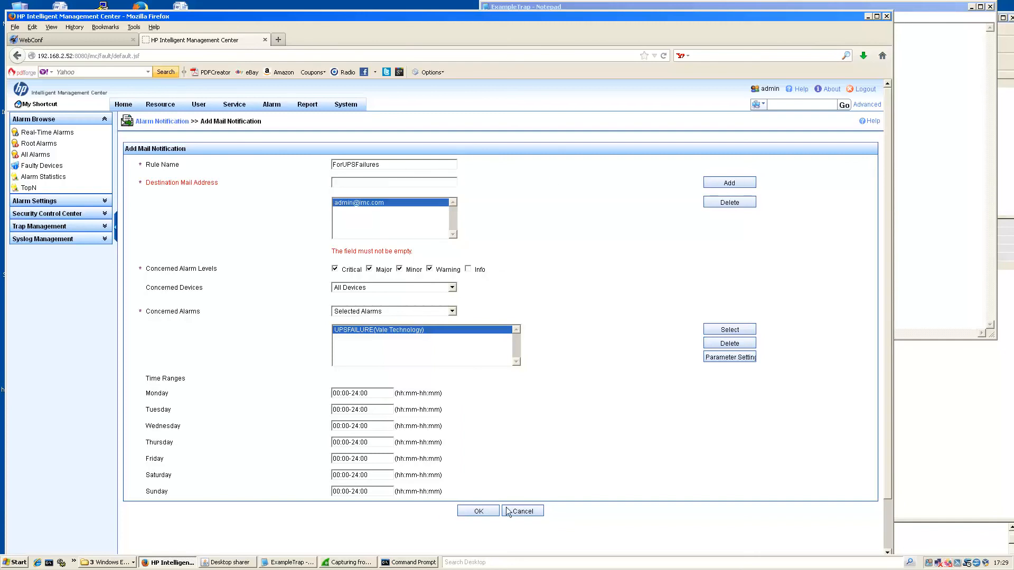
left_click(482, 512)
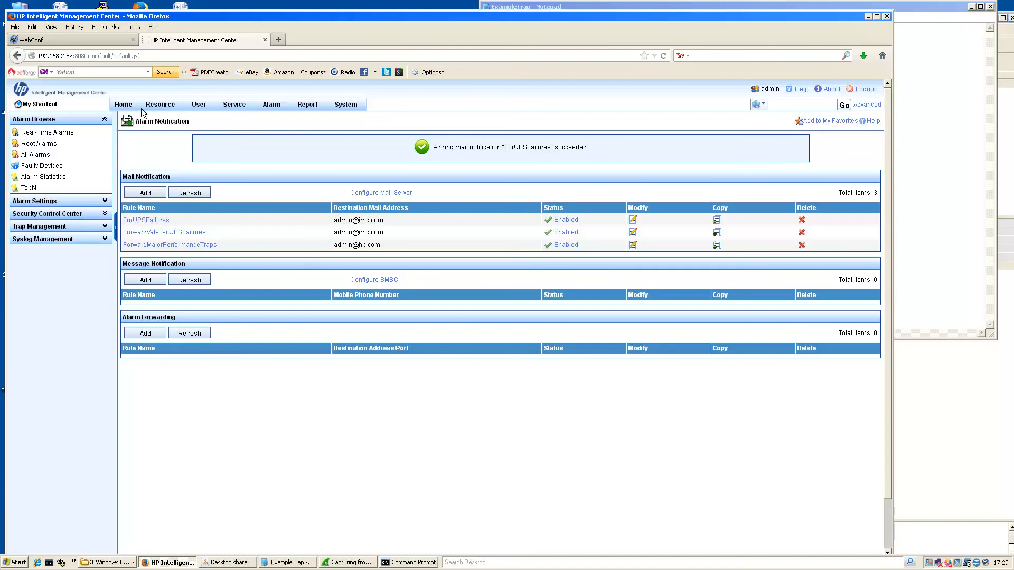
Go to Device View and open device 192.168.2.52's details page.
mouse_move(160, 110)
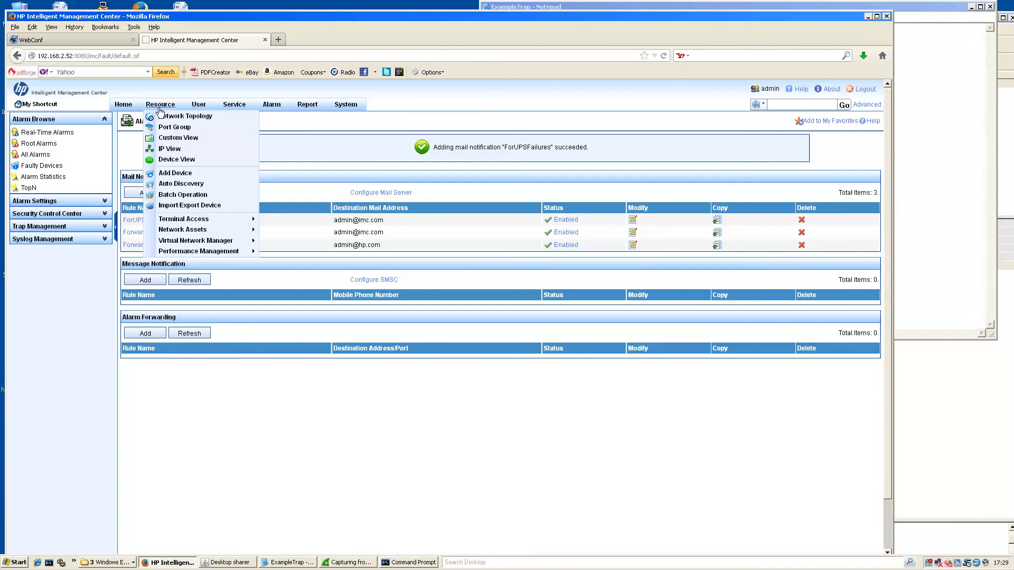
left_click(184, 159)
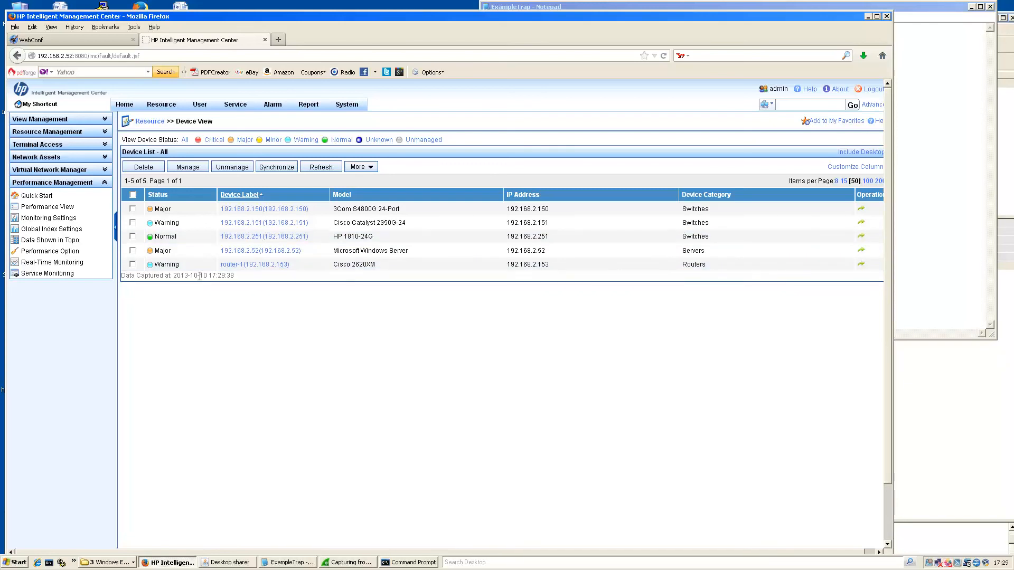
left_click(233, 252)
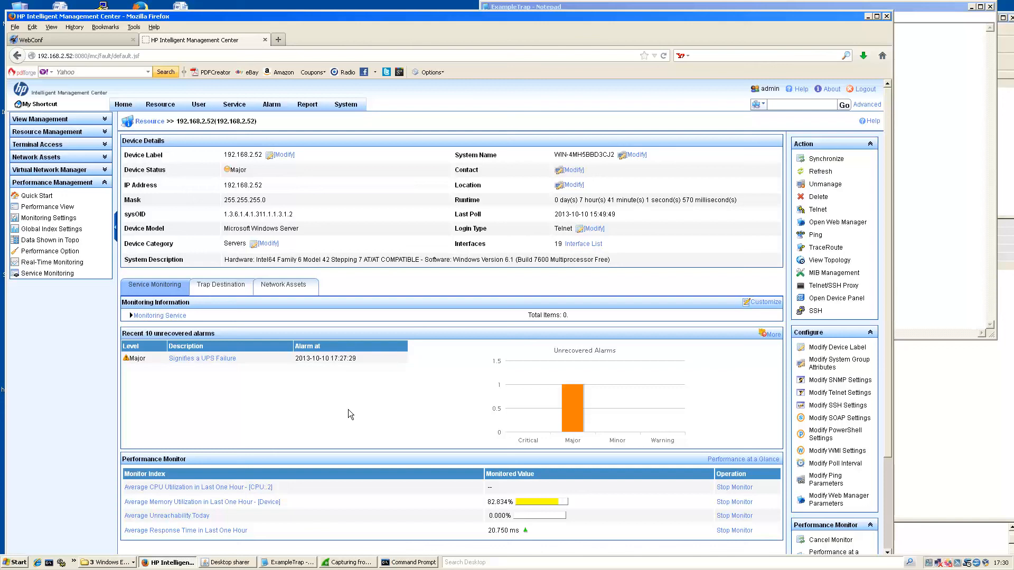
Duplicate the trap command block and change the copy to -s 24 with 'UPS Status is Up'.
left_click(932, 144)
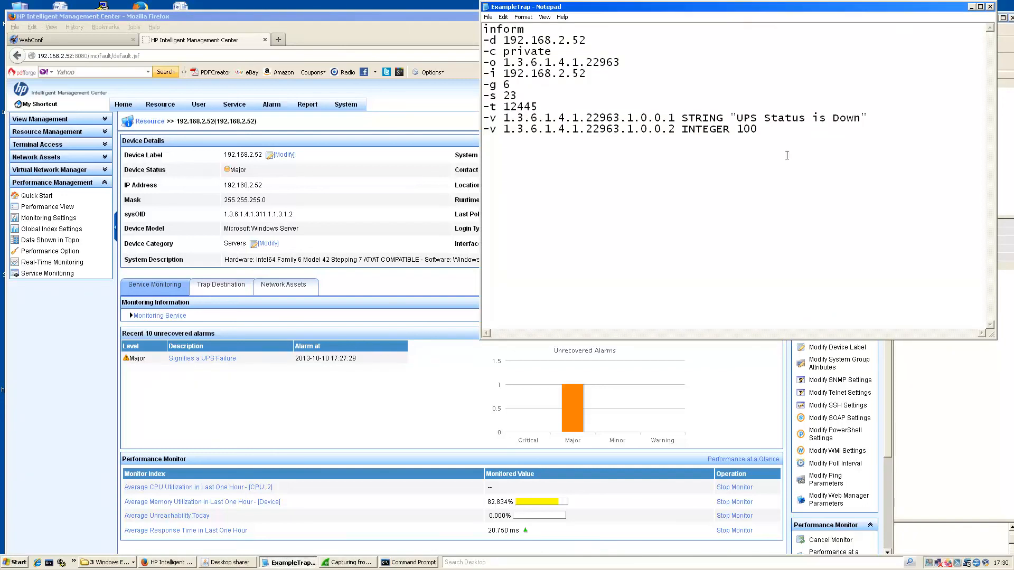
left_click_drag(758, 130, 461, 22)
key("ctrl+c")
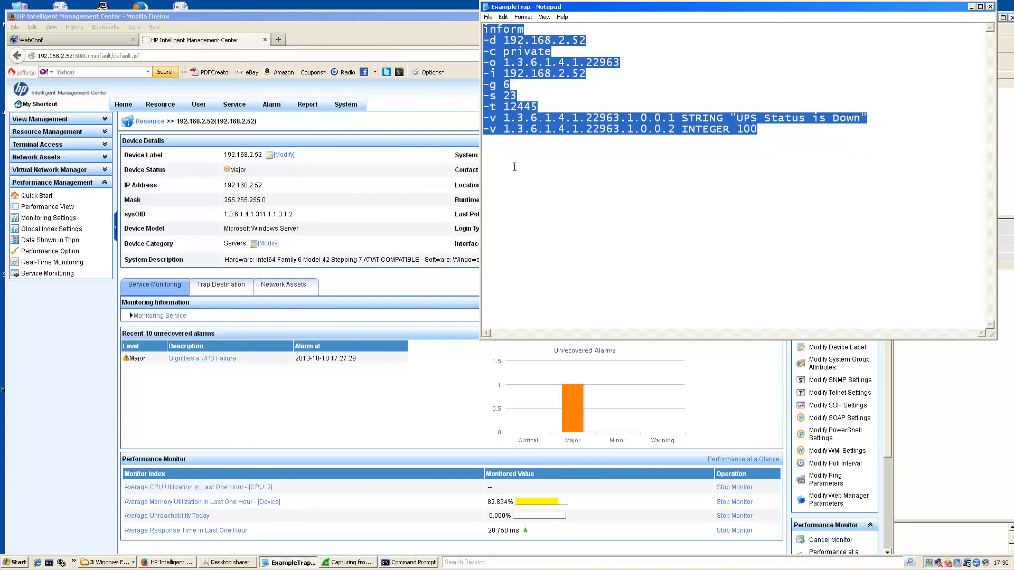
left_click(515, 167)
key("ctrl+v")
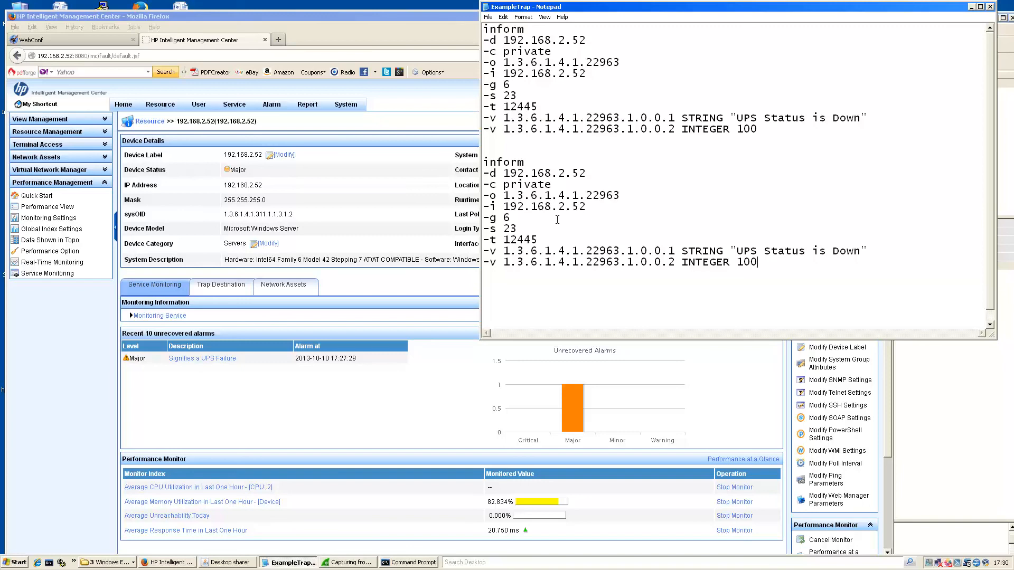
key("BackSpace")
type("4")
left_click_drag(860, 252, 833, 252)
type("Up")
left_click_drag(513, 96, 506, 94)
left_click_drag(518, 228, 503, 228)
left_click_drag(768, 130, 504, 131)
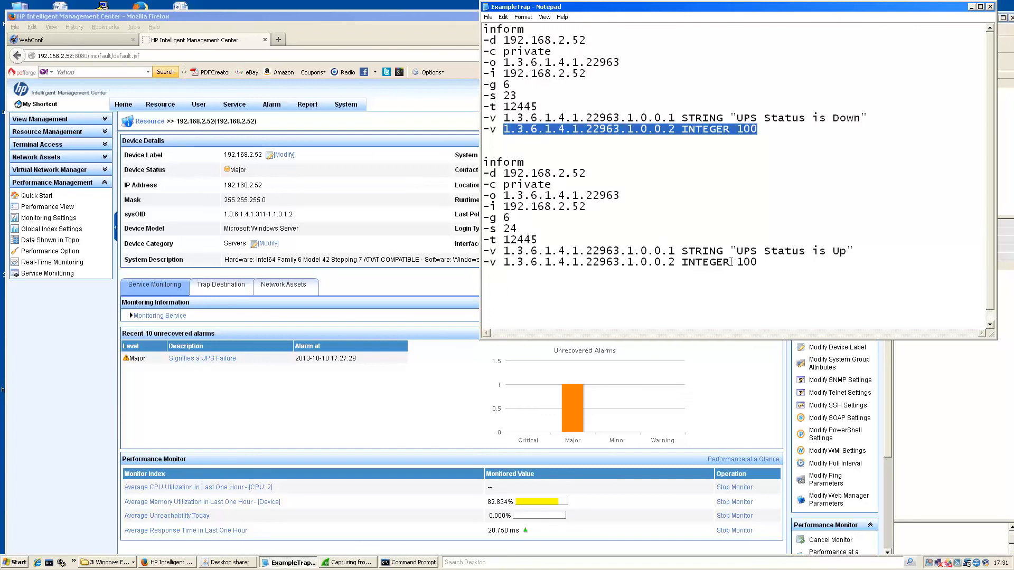
left_click_drag(765, 264, 504, 263)
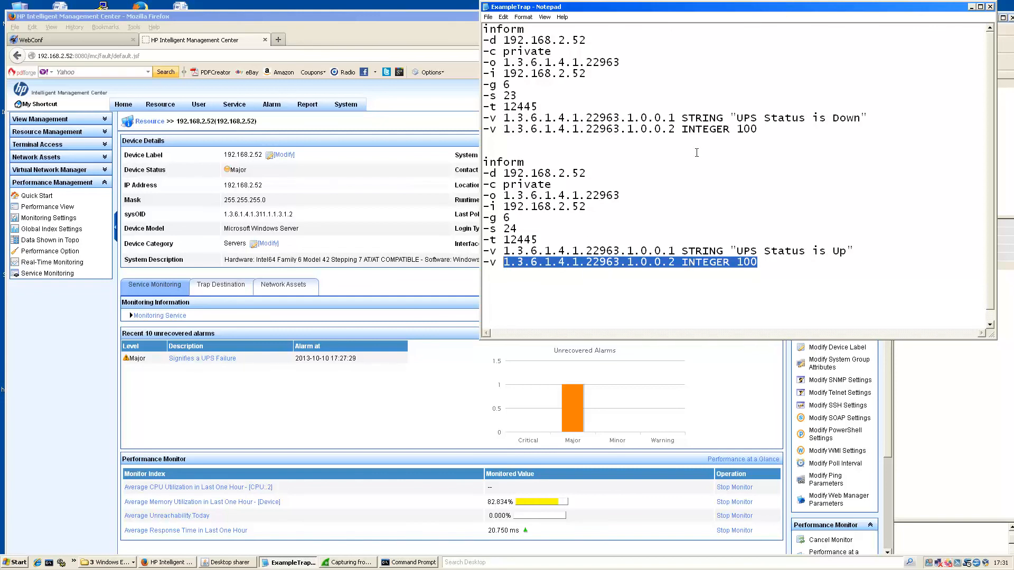
left_click_drag(676, 131, 503, 129)
left_click_drag(758, 130, 745, 130)
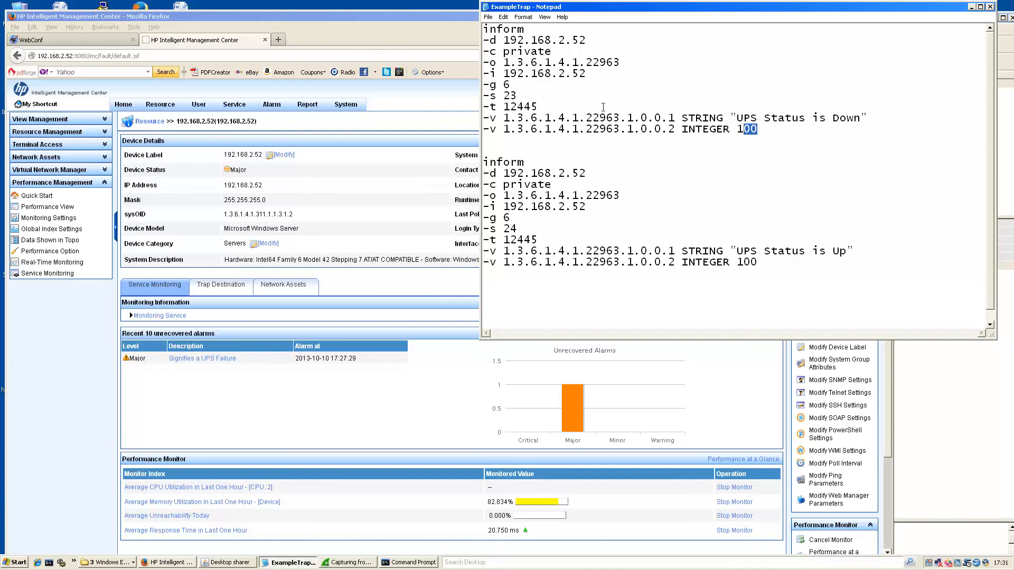
left_click(757, 130)
left_click_drag(758, 130, 503, 130)
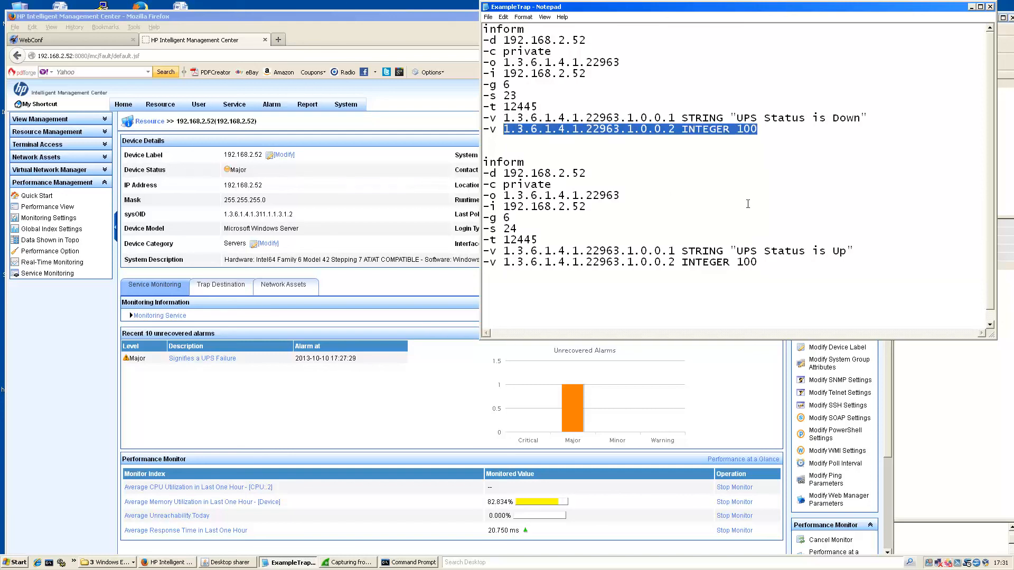
left_click(593, 173)
left_click_drag(550, 230, 490, 173)
left_click_drag(769, 265, 502, 263)
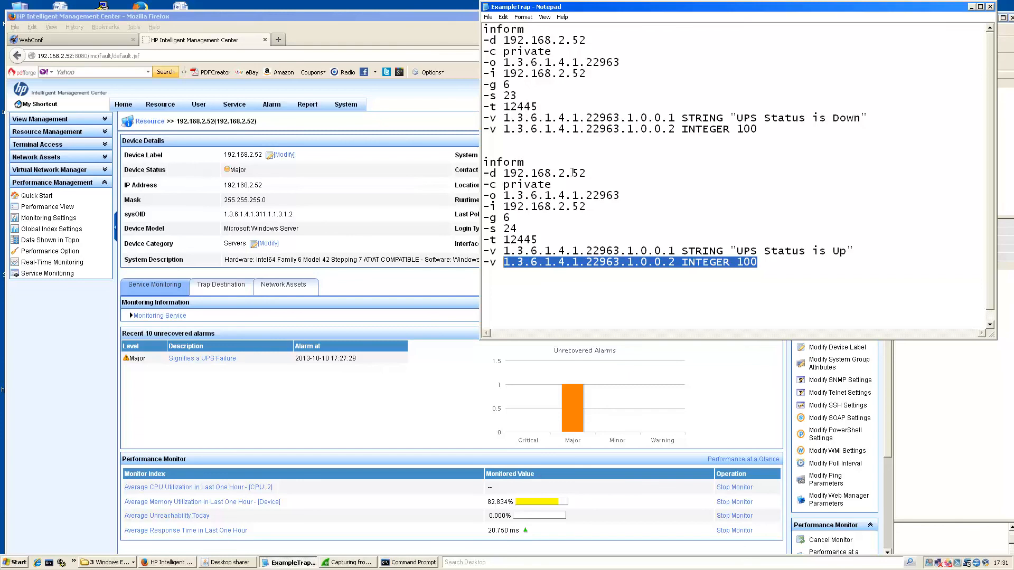
left_click(539, 60)
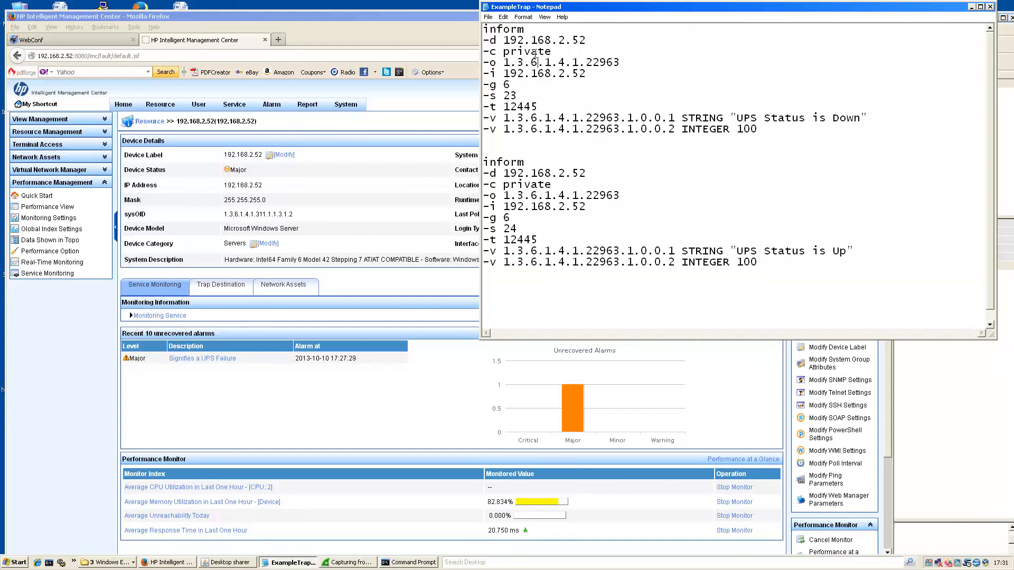
left_click(560, 252)
left_click_drag(776, 129, 512, 129)
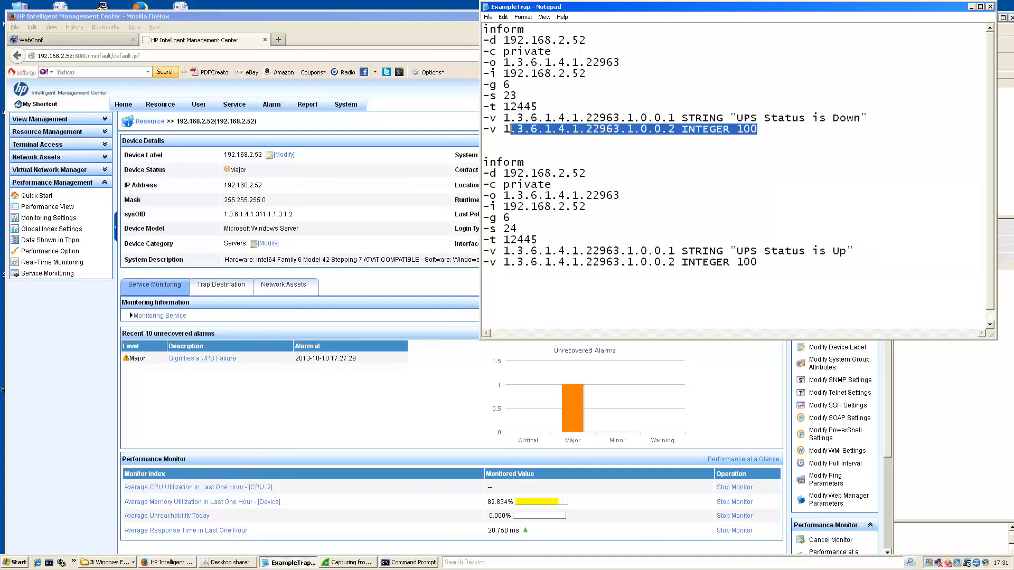
left_click(505, 130)
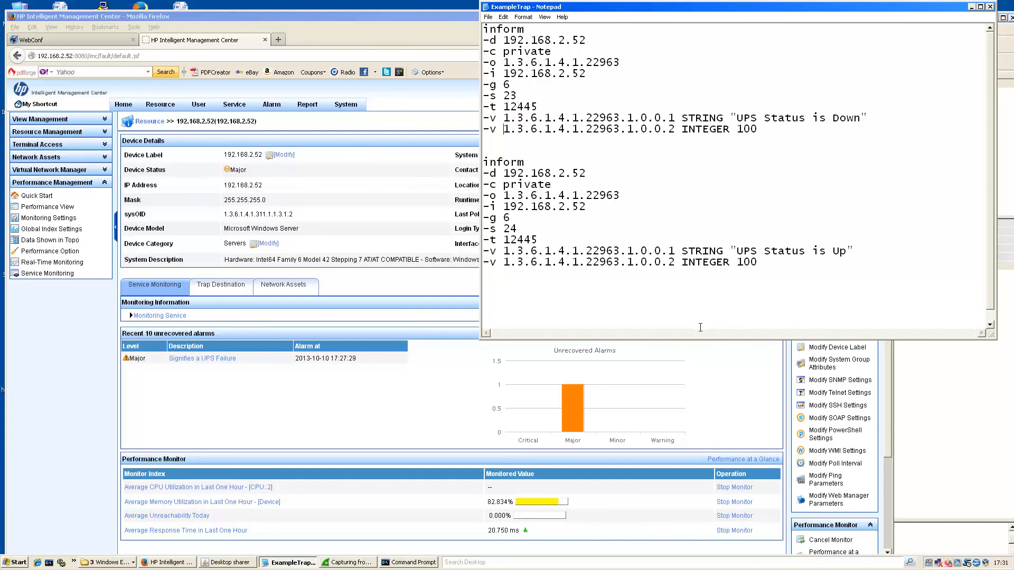
Open the Trap Definition list in the management console.
left_click(328, 13)
mouse_move(269, 108)
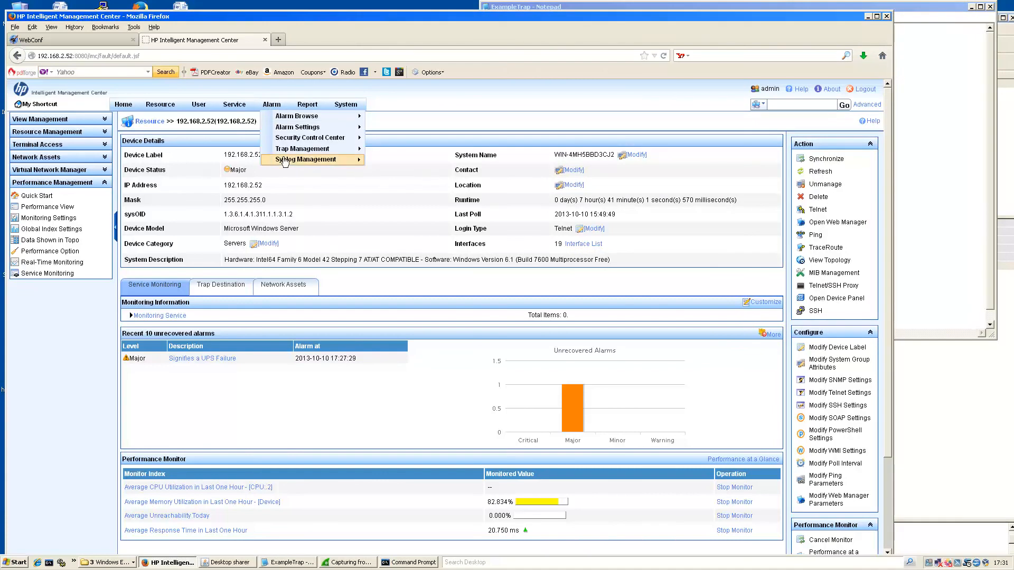
mouse_move(283, 153)
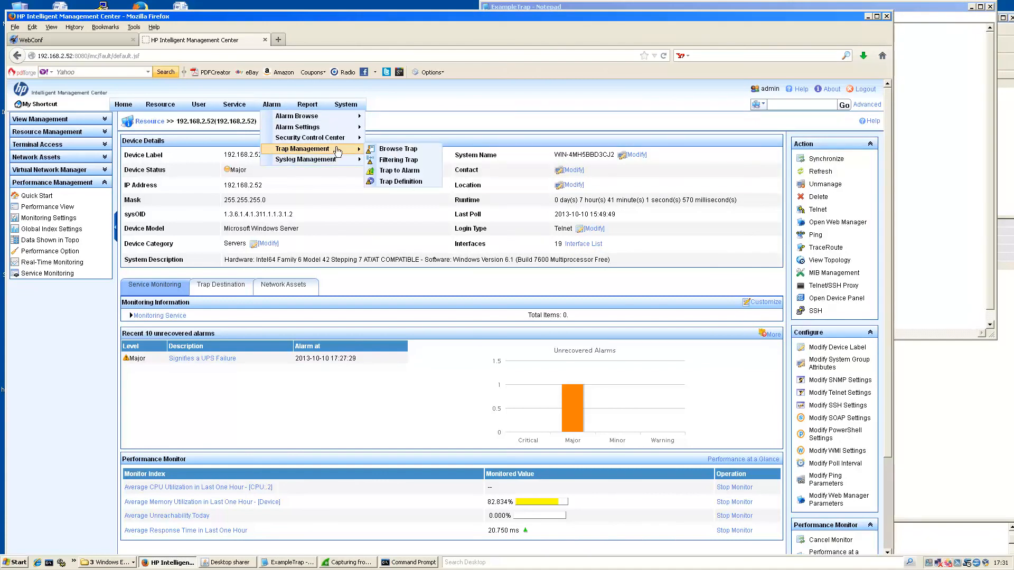
left_click(400, 182)
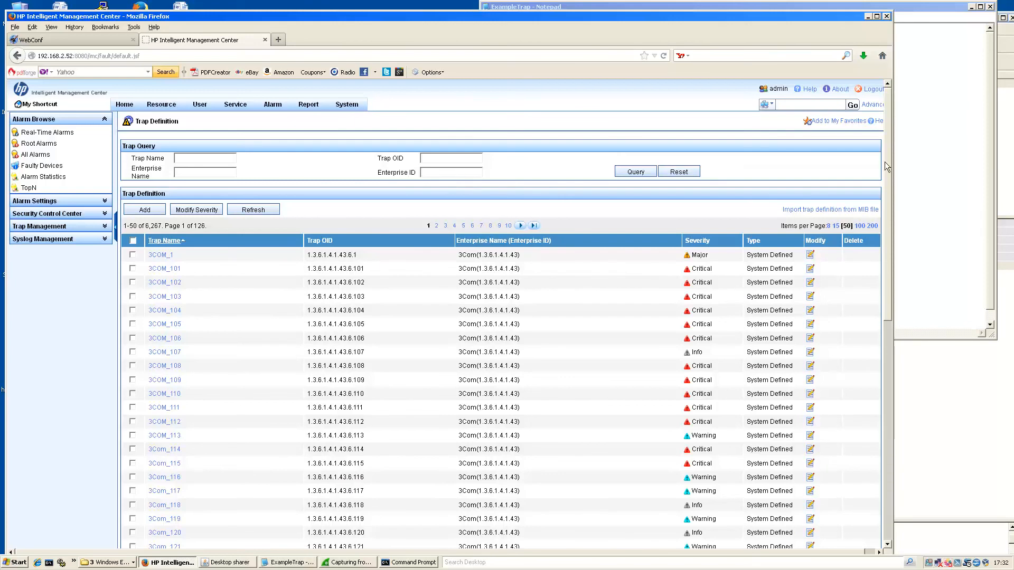
Filter trap definitions by enterprise ID 1.3.6.1.4.1.22963 and open UPSFAILURE for editing.
left_click(899, 173)
left_click_drag(624, 60, 503, 62)
key("ctrl+c")
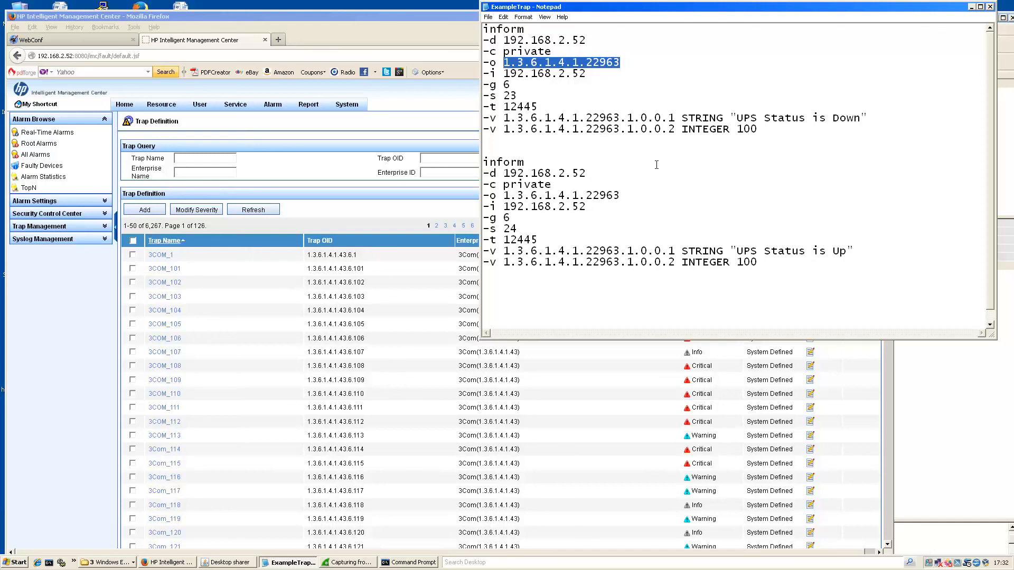
left_click(452, 173)
key("ctrl+v")
left_click(630, 174)
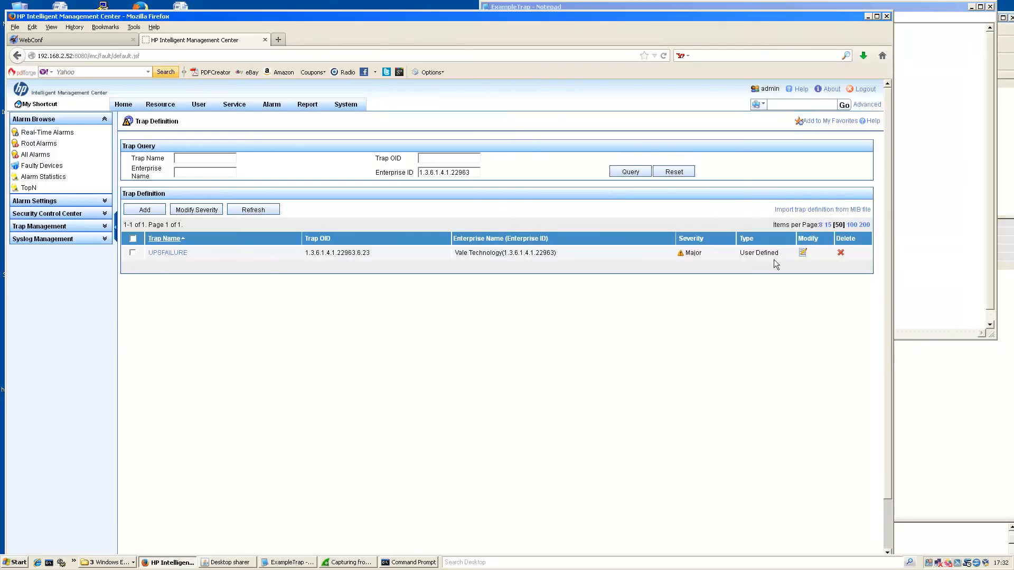
left_click(803, 253)
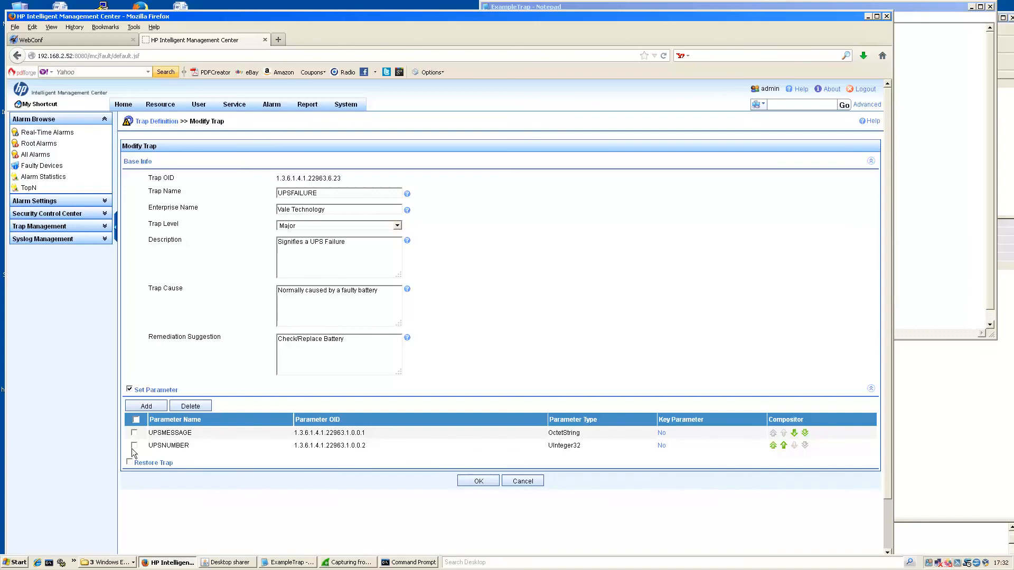
Delete the existing UPSNUMBER parameter from the UPSFAILURE trap.
left_click_drag(190, 445, 145, 443)
left_click(134, 445)
left_click(190, 406)
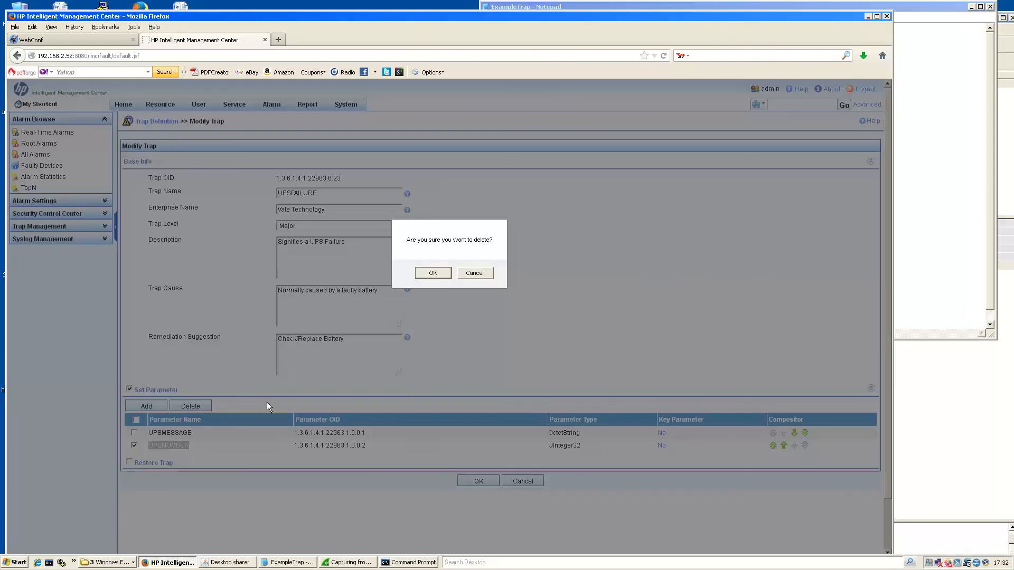
left_click(442, 274)
Re-add the UPSNUMBER parameter with OID 1.3.6.1.4.1.22963.1.0.0.2.
left_click(146, 407)
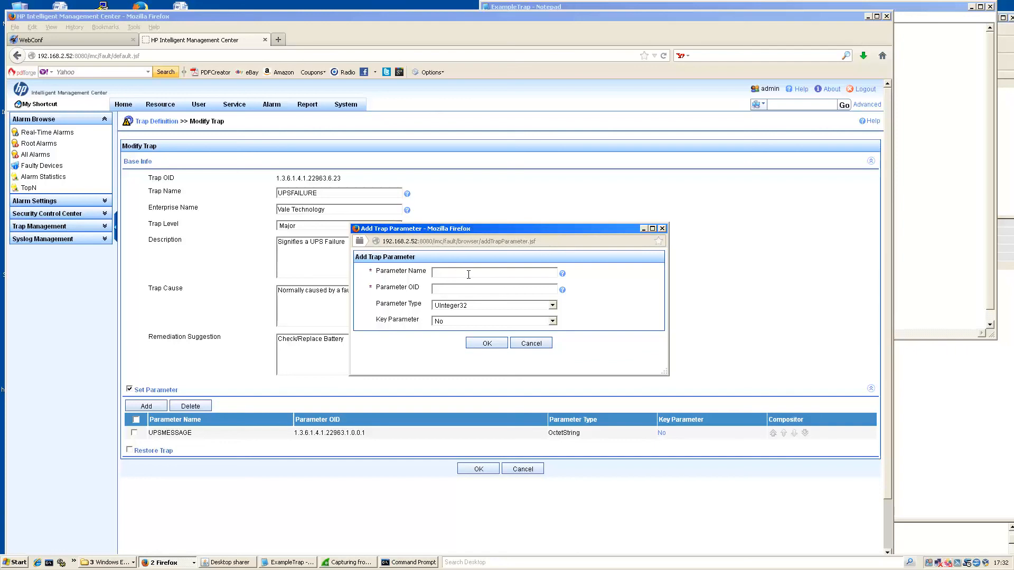
type("UPSNUMBER")
left_click_drag(447, 273, 415, 272)
key("BackSpace")
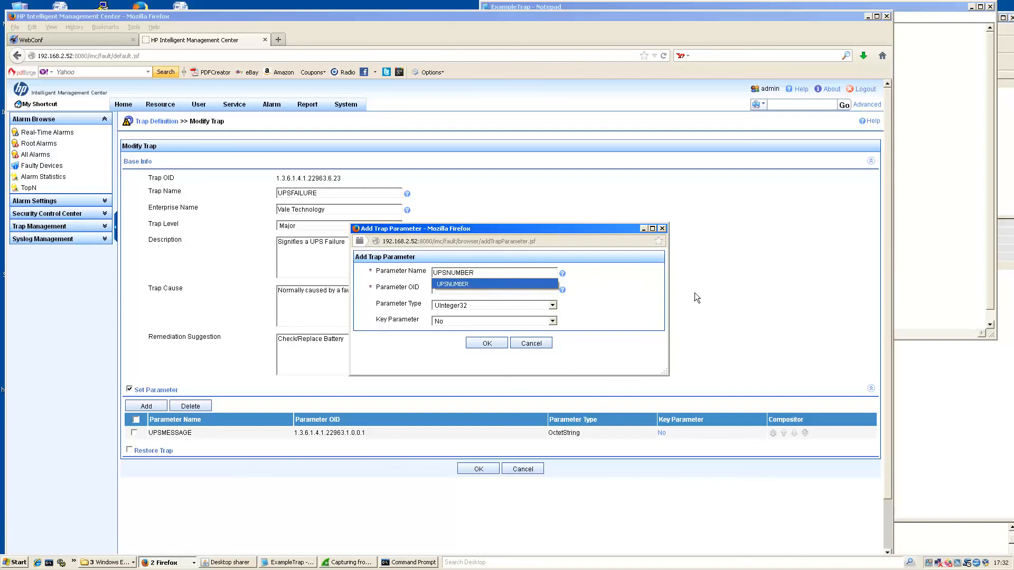
left_click(465, 297)
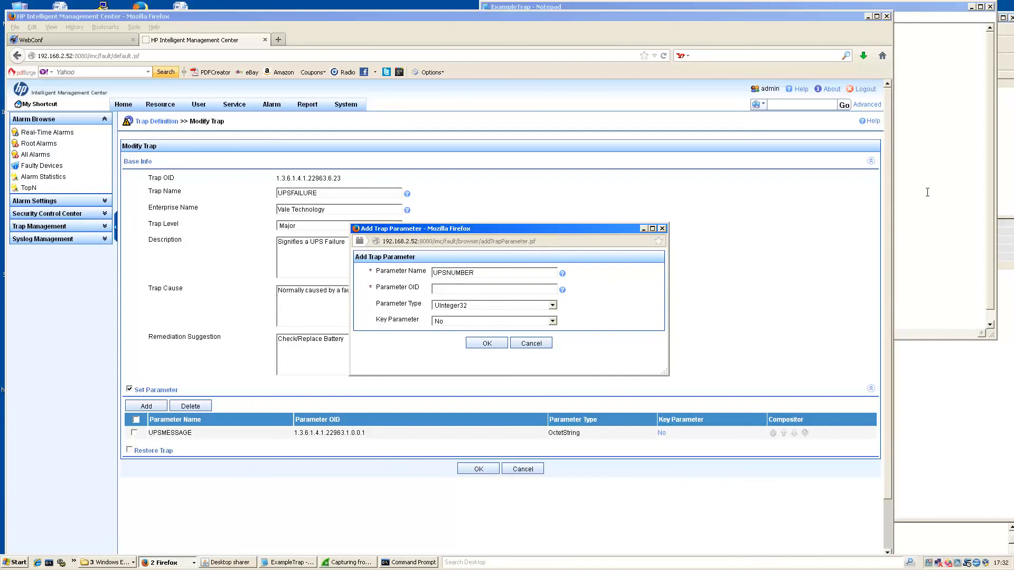
left_click(905, 192)
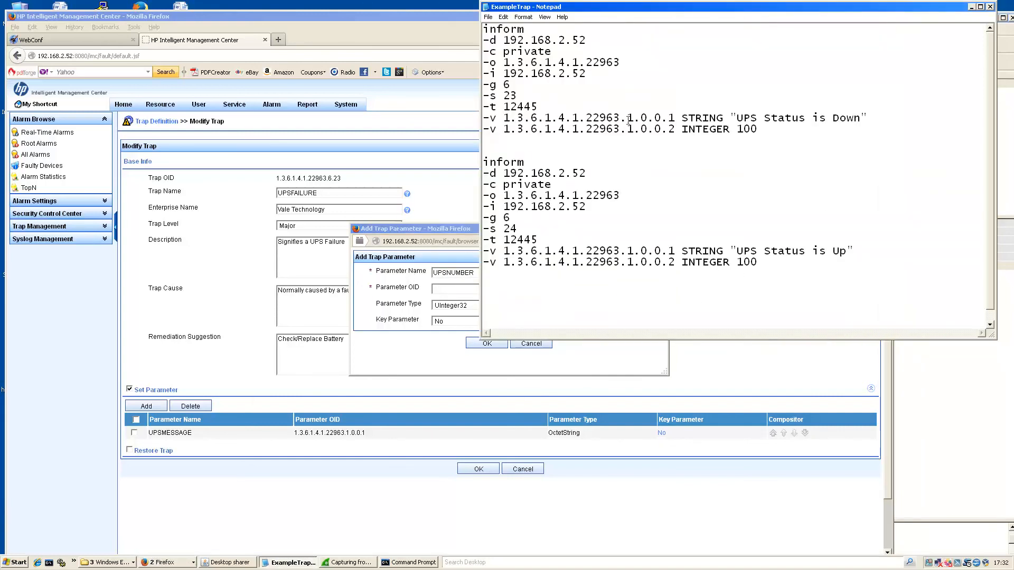
left_click_drag(673, 130, 504, 131)
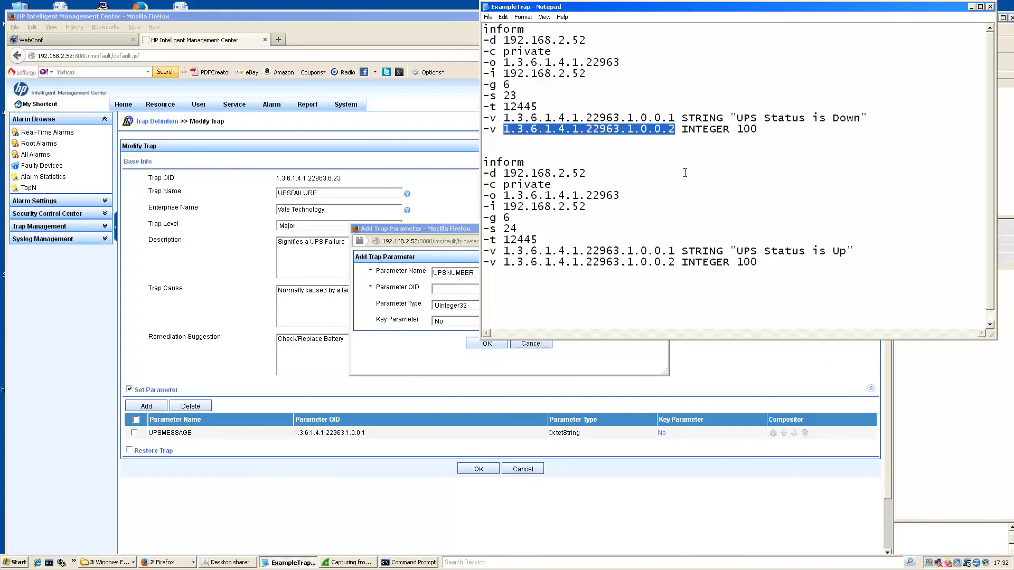
left_click(444, 290)
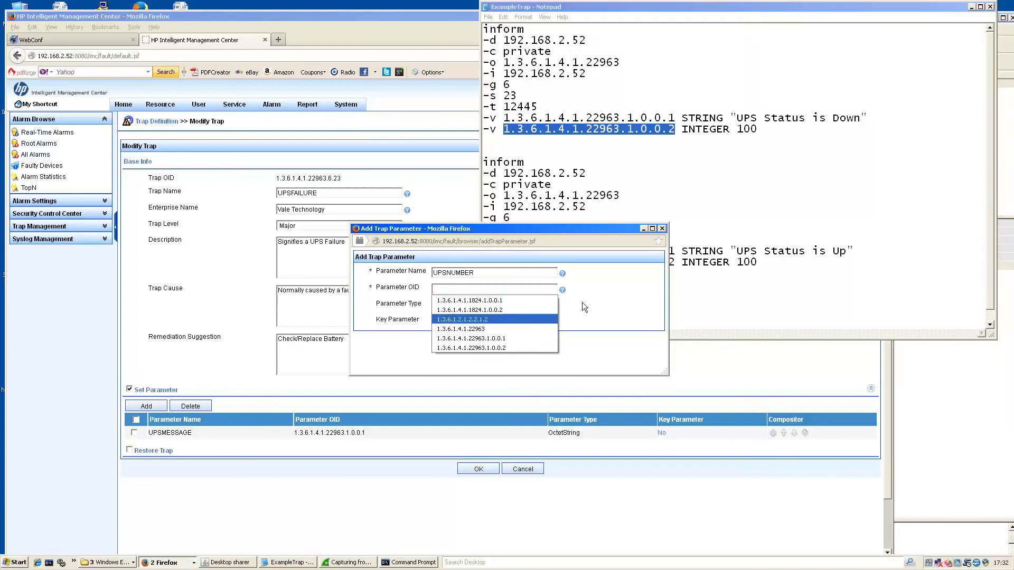
left_click(596, 293)
key("ctrl+v")
left_click(628, 280)
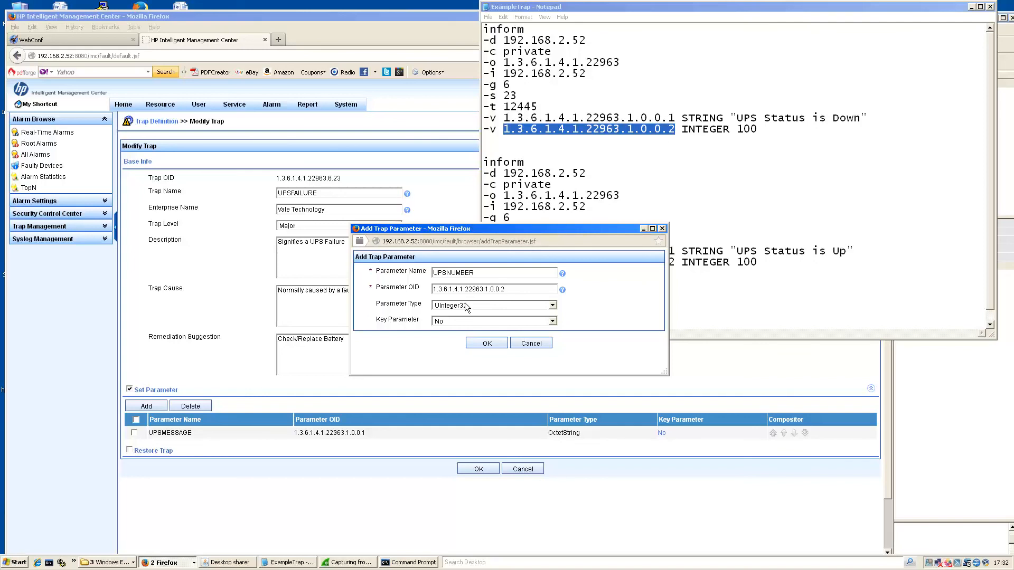
Make UPSNUMBER a UInteger32 key parameter and save the UPSFAILURE trap.
left_click(465, 304)
left_click(622, 304)
left_click(467, 320)
left_click(456, 337)
left_click(487, 344)
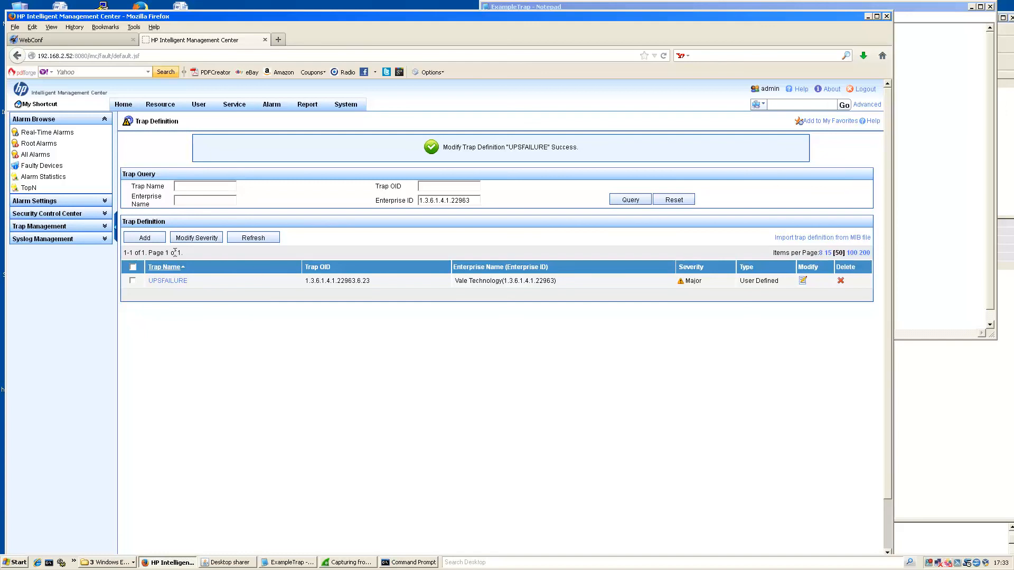
left_click(147, 240)
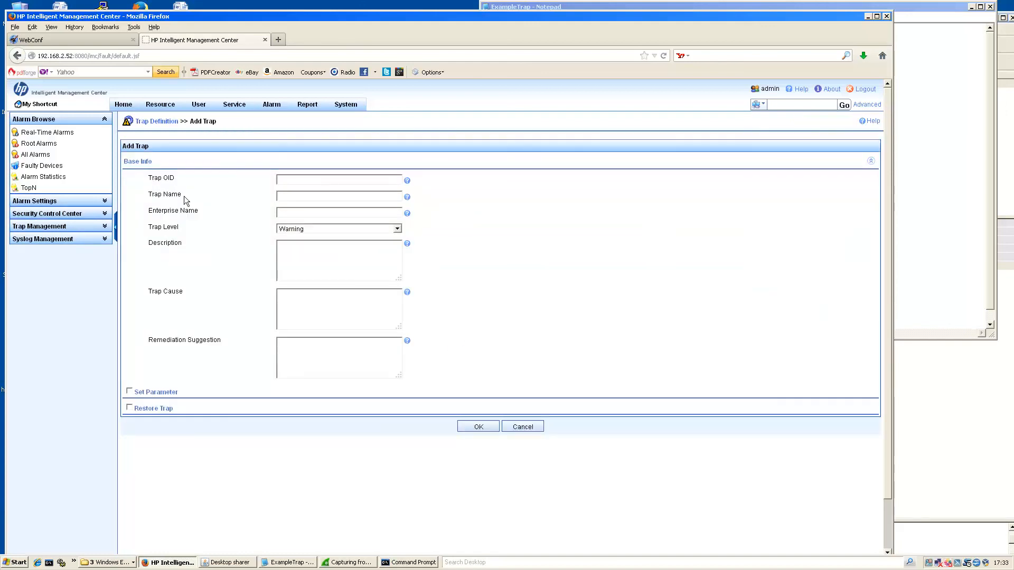
Enter Trap OID 1.3.6.1.4.1.22963.6.24 and trap name UPSRECOVERY.
left_click(945, 163)
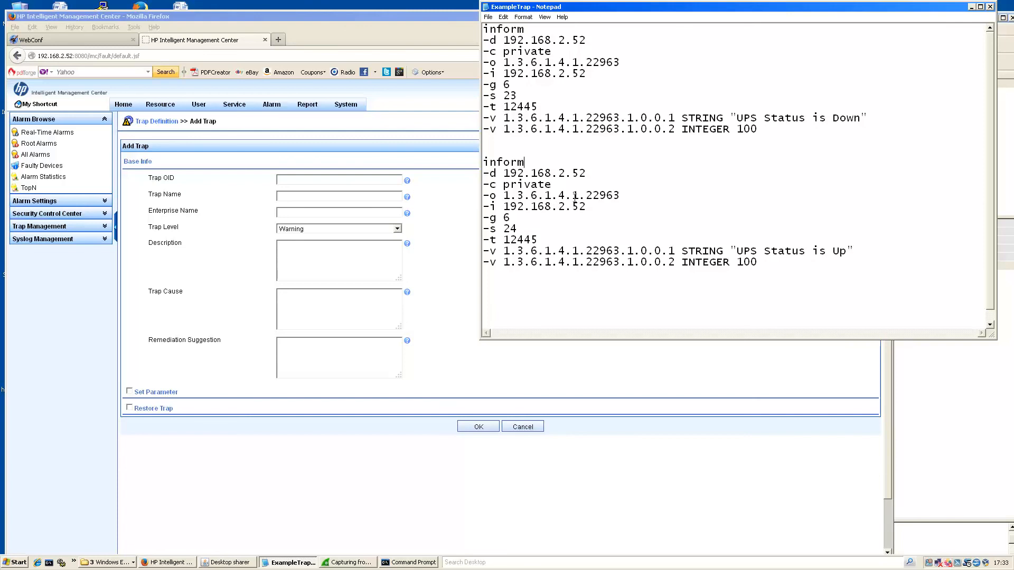
left_click_drag(623, 196, 505, 195)
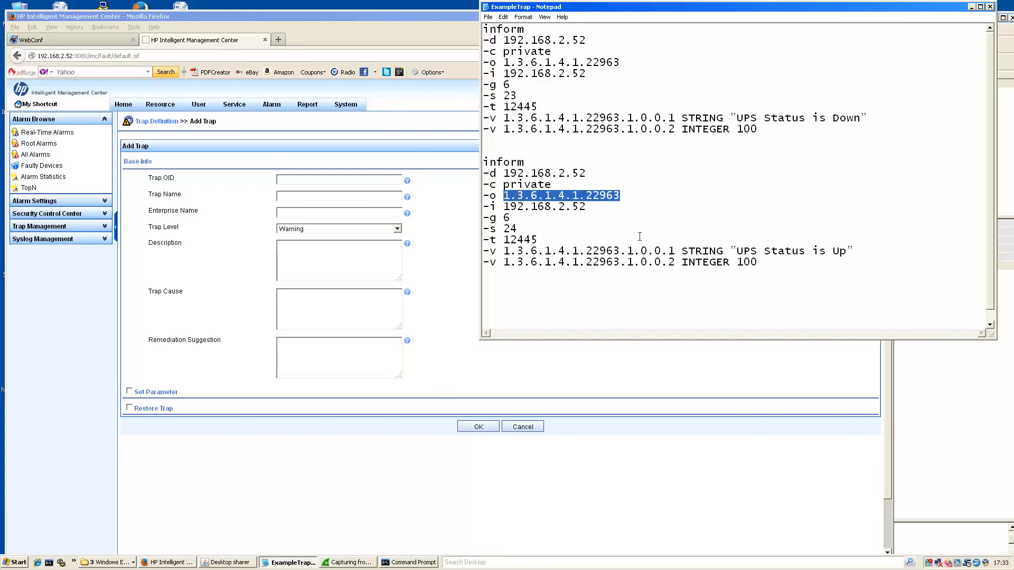
left_click(347, 180)
left_click(347, 181)
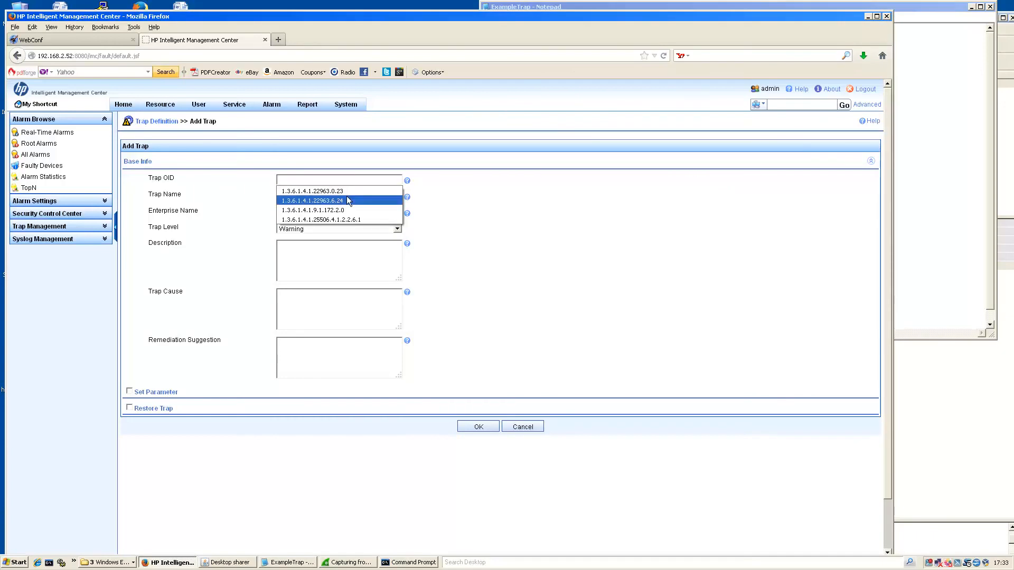
left_click(346, 200)
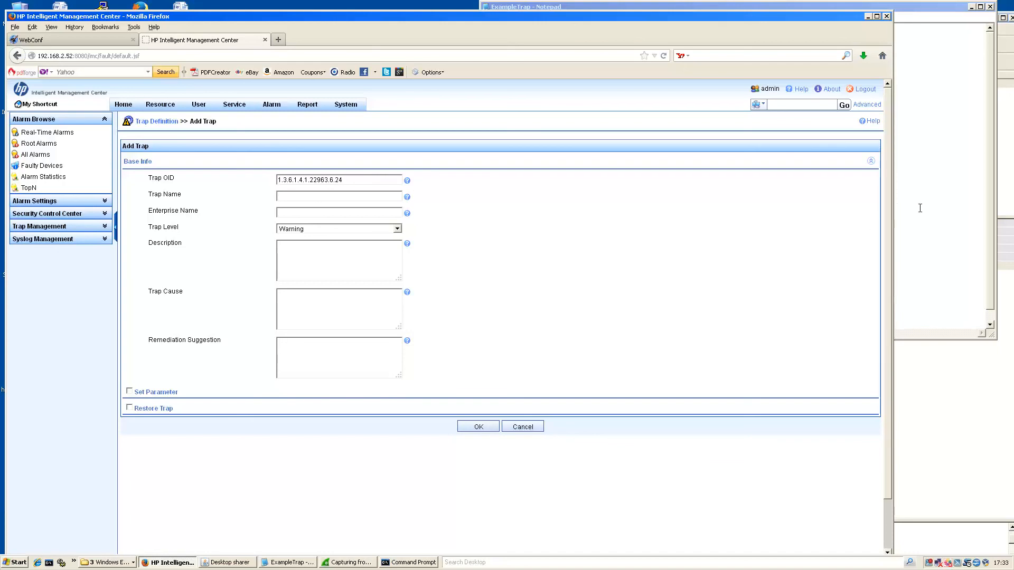
left_click(372, 201)
type("UPS")
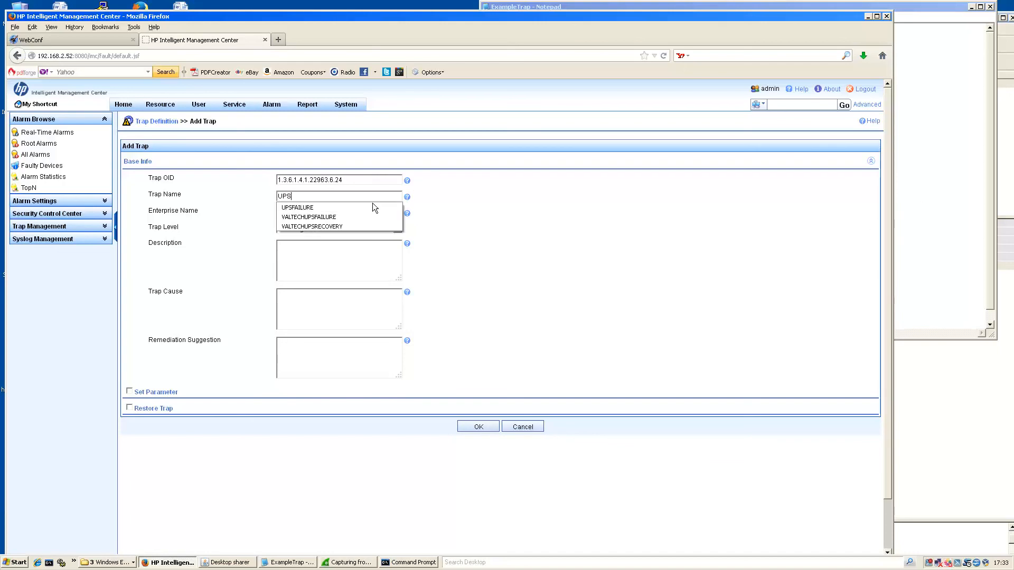
type("RECOVERY")
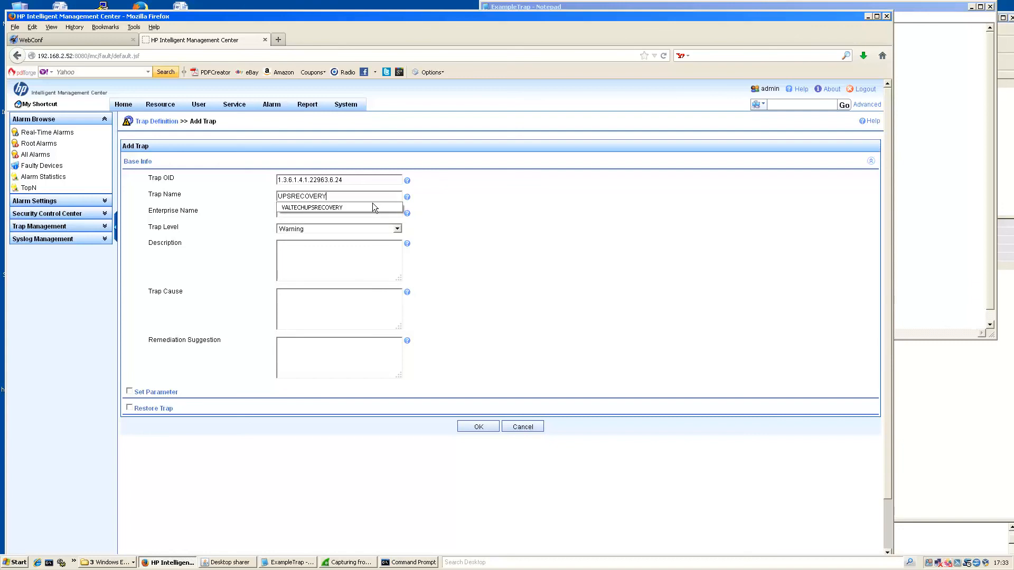
left_click(550, 207)
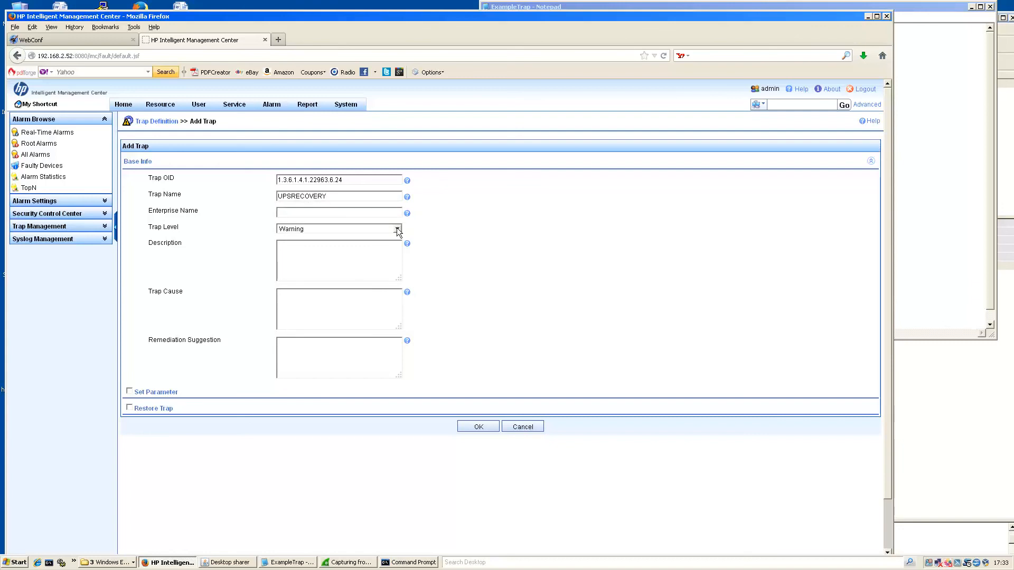
Set Vale Technology, Warning, description 'Signifies UPS has recovered from battery failure', and enable parameters.
left_click(349, 210)
type("VA")
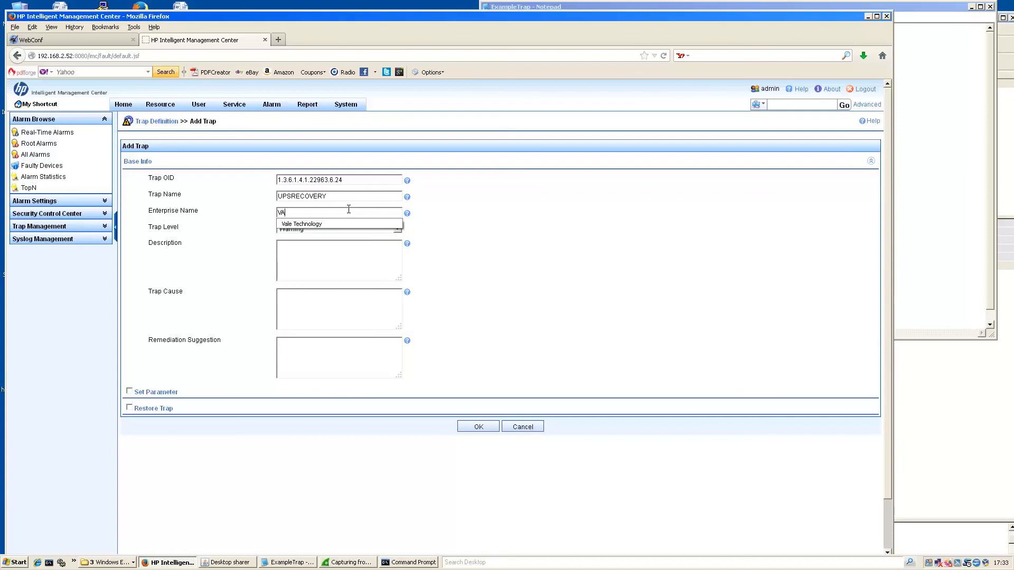
left_click(346, 224)
left_click(338, 232)
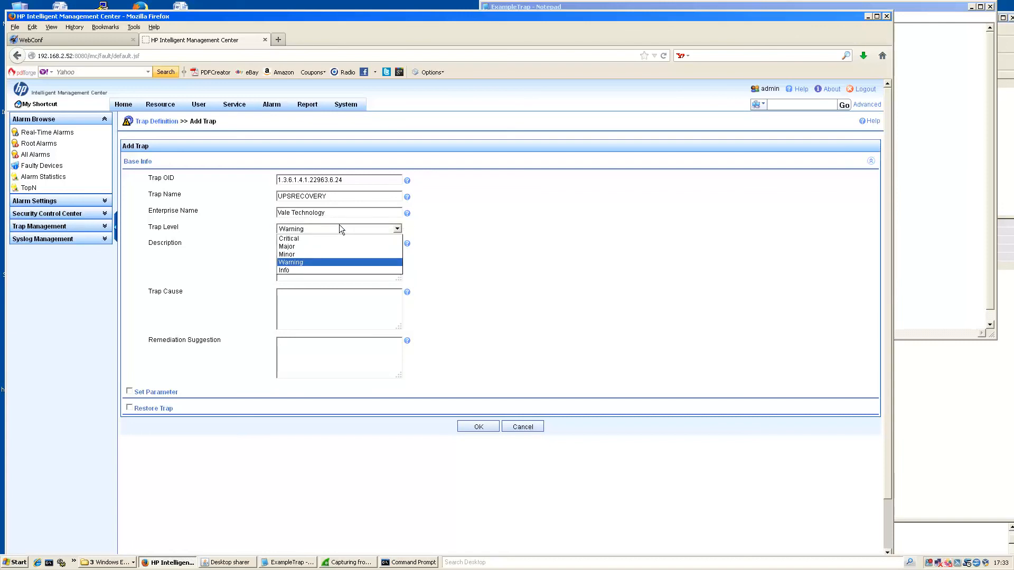
left_click(343, 270)
left_click(299, 258)
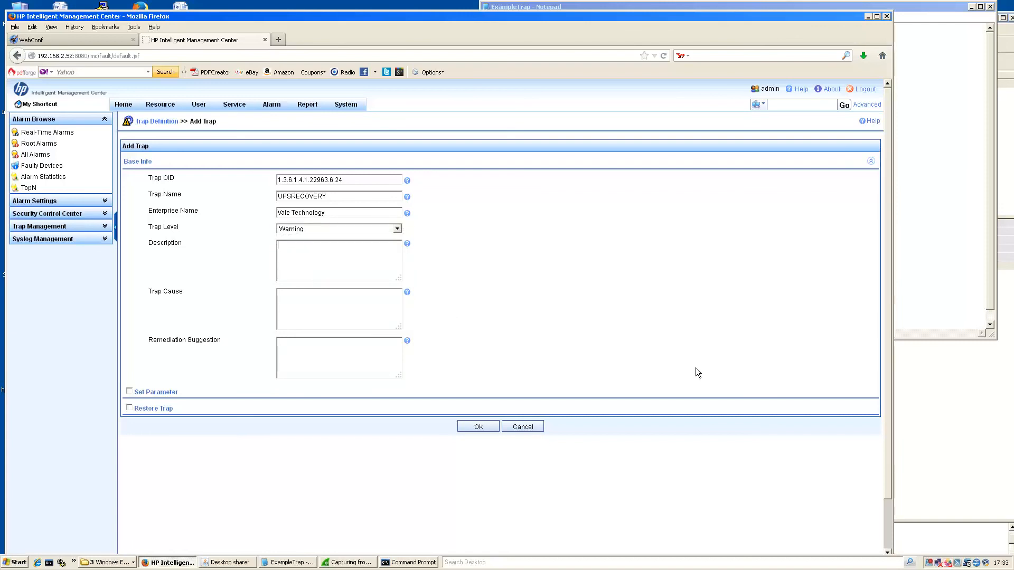
type("Signifies UPS ")
type("ahs r")
key("BackSpace")
key("BackSpace")
key("BackSpace")
key("BackSpace")
key("BackSpace")
type("has recovered from battery failure")
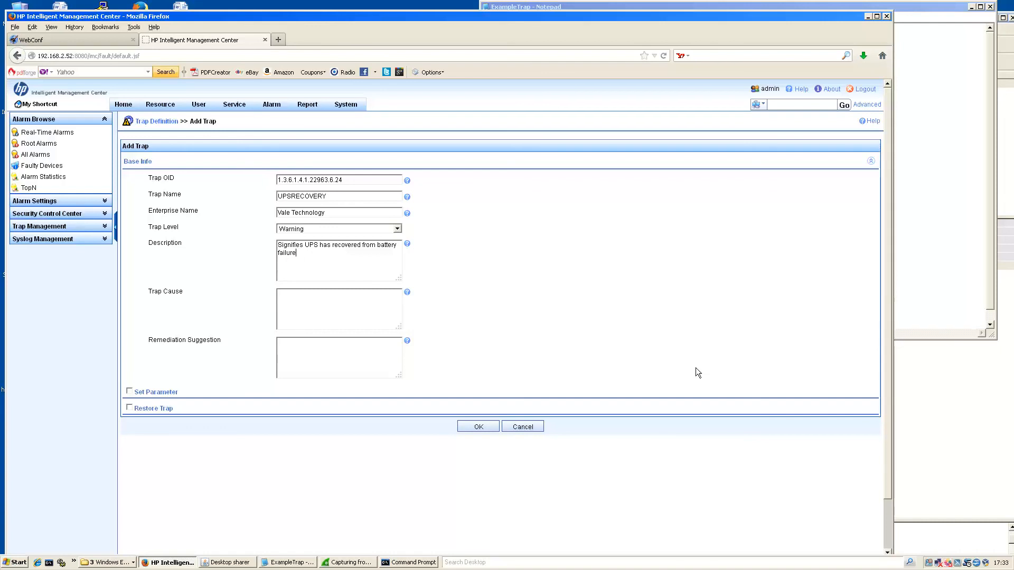
left_click(129, 393)
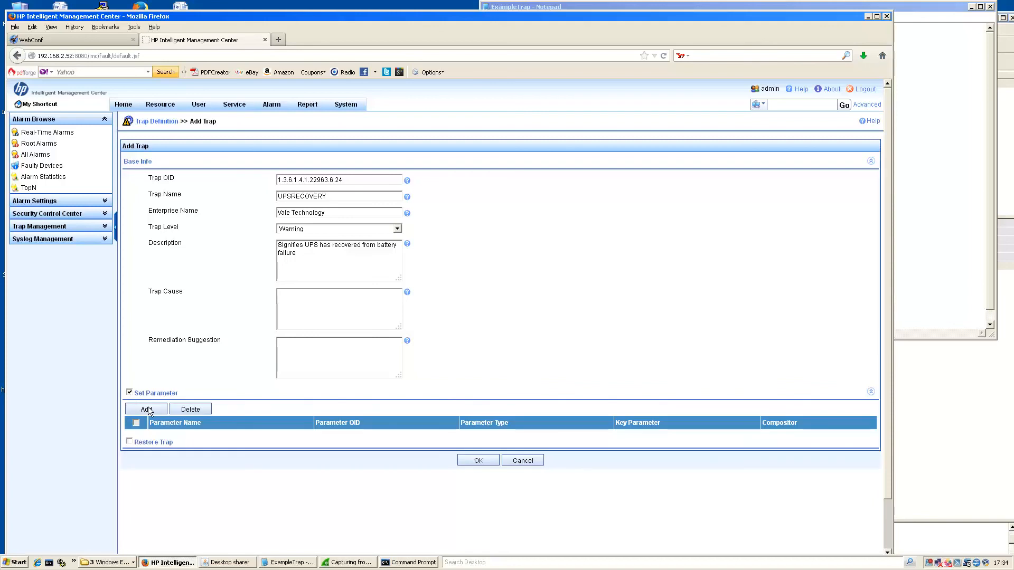
Add an OctetString parameter UPSMESSAGE using the OID from the UPS-down line.
left_click(146, 410)
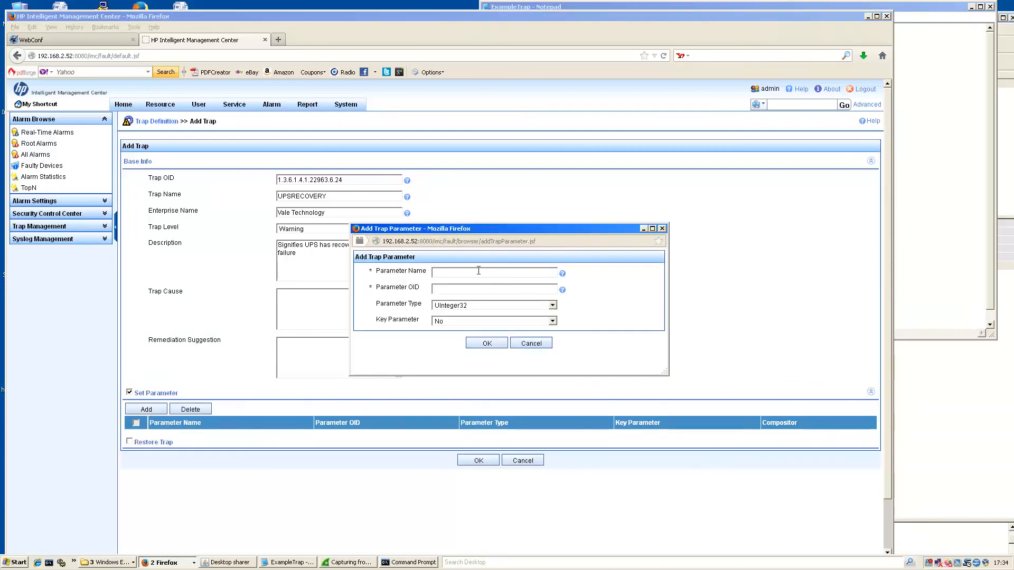
type("UP")
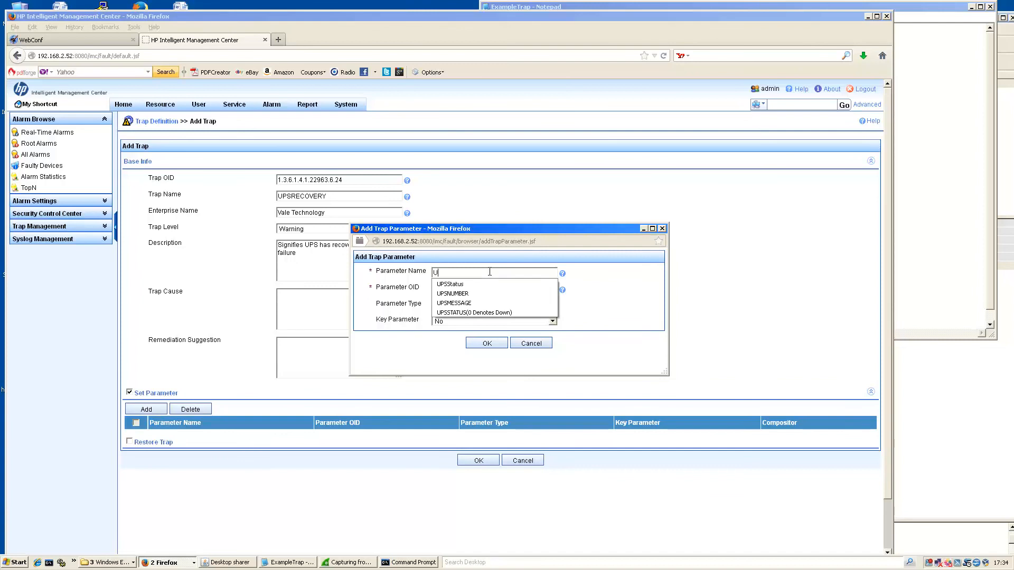
left_click(472, 304)
left_click(956, 225)
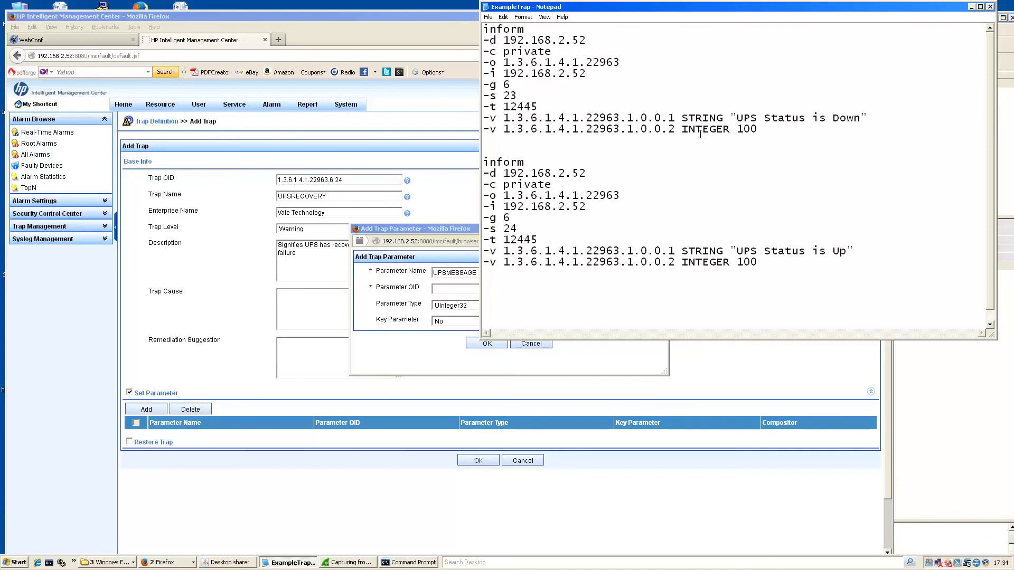
left_click_drag(676, 117, 506, 118)
key("ctrl+c")
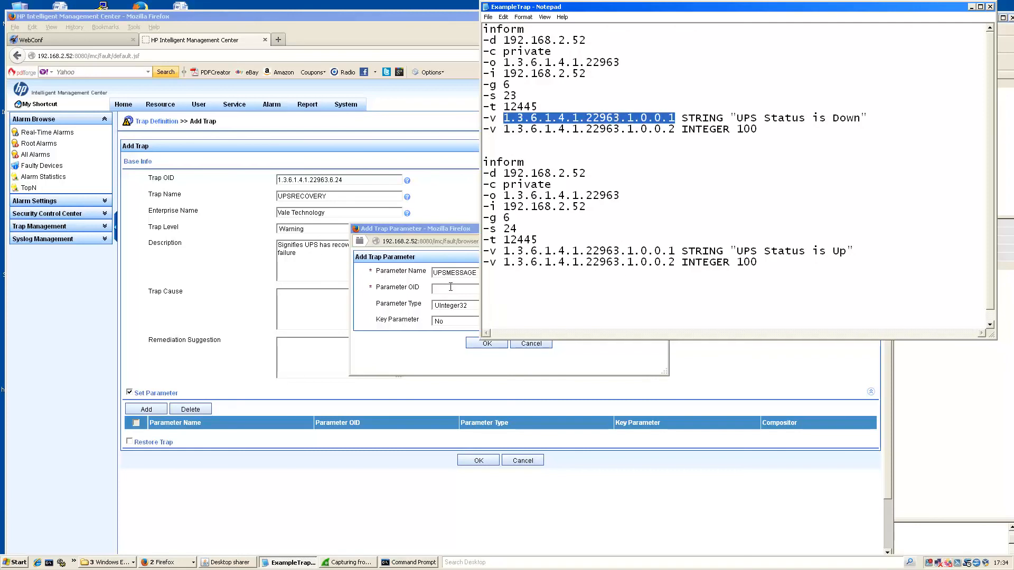
left_click(449, 289)
key("ctrl+v")
left_click(656, 303)
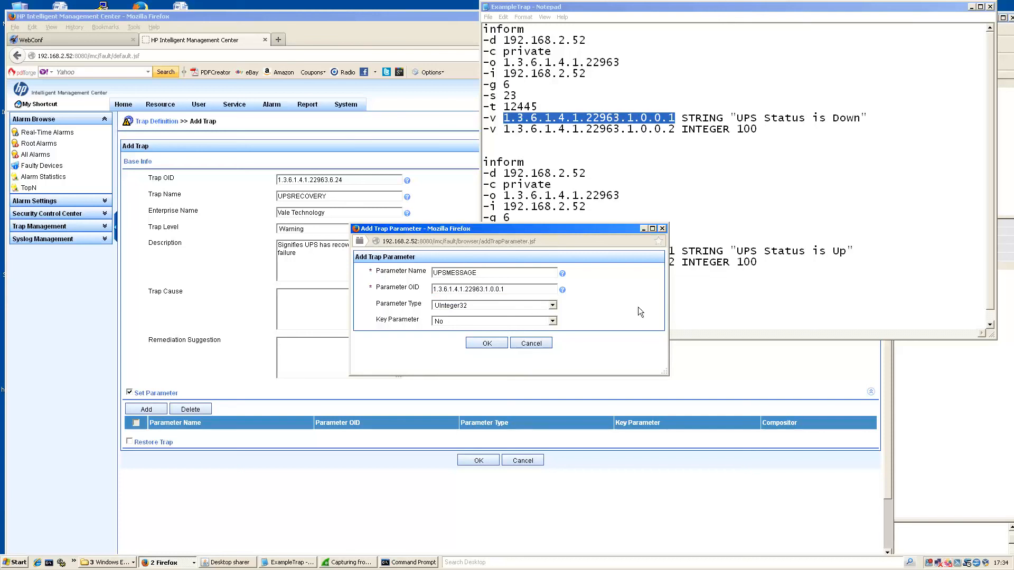
left_click(470, 306)
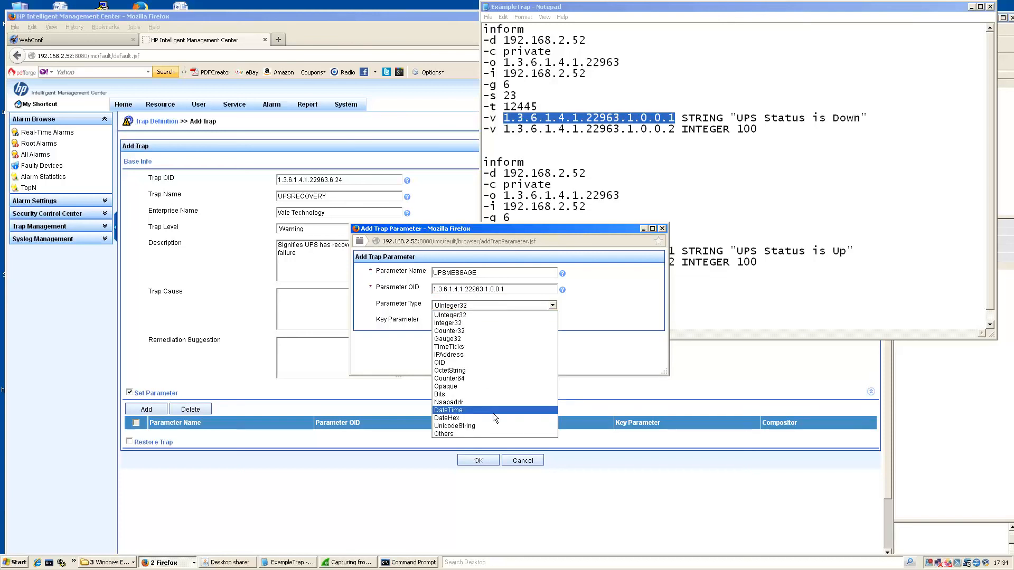
left_click(478, 370)
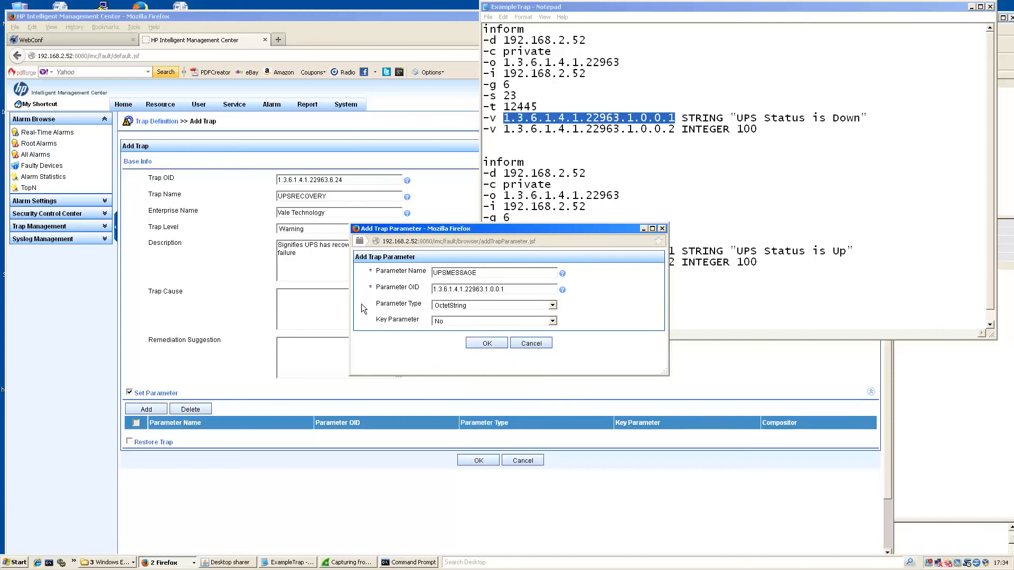
left_click(480, 344)
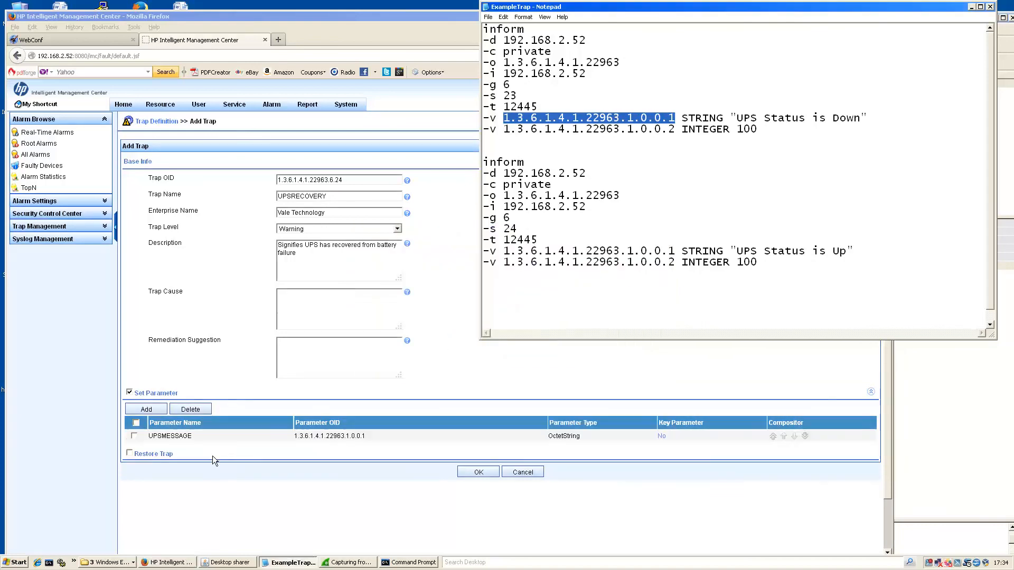
Add UPSNUMBER as a UInteger32 key parameter with OID 1.3.6.1.4.1.22963.1.0.0.2.
left_click(146, 409)
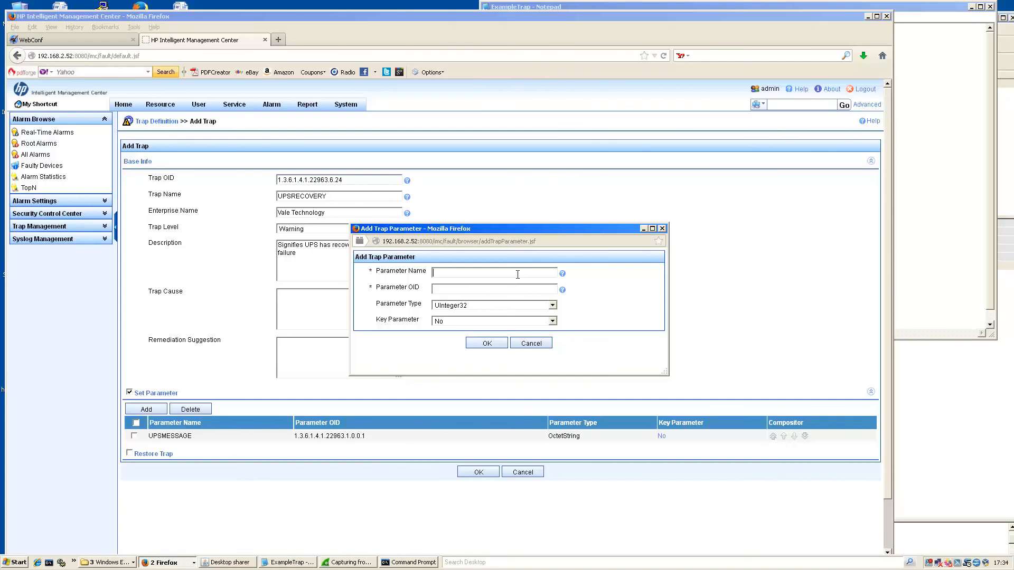
type("UP")
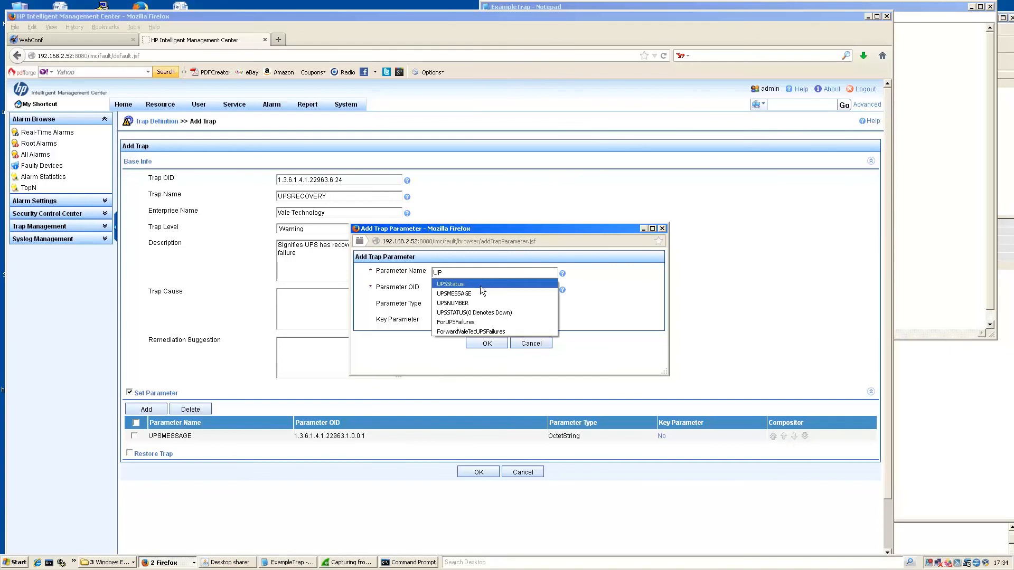
left_click(480, 300)
left_click(908, 221)
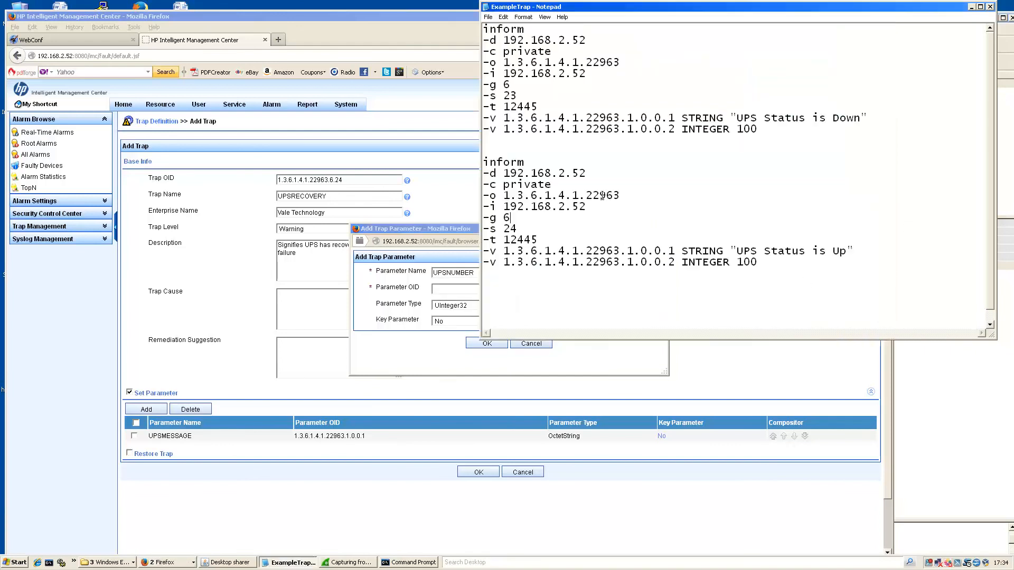
left_click(588, 221)
left_click_drag(676, 262, 504, 262)
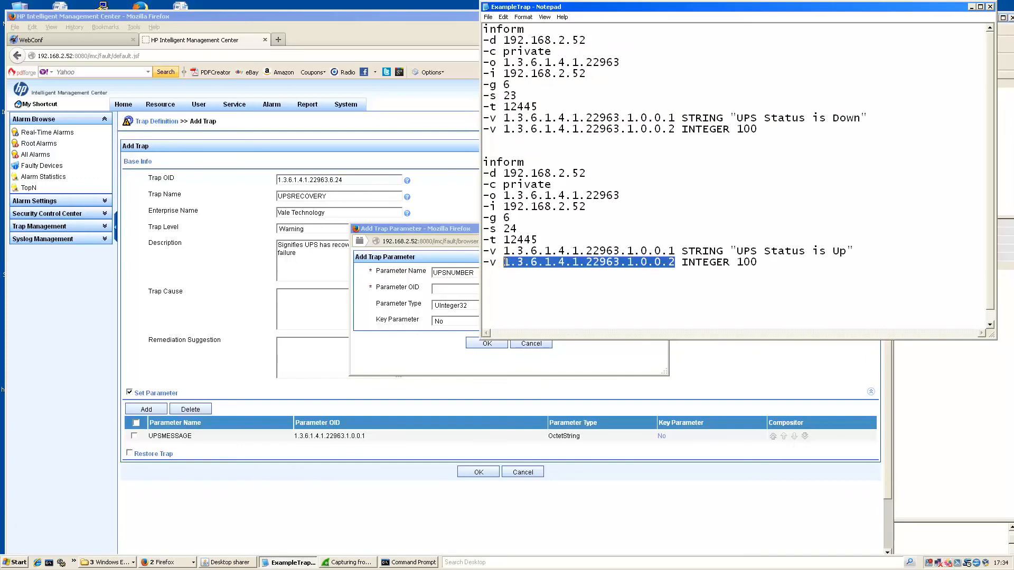
left_click(612, 268)
left_click_drag(674, 263, 505, 263)
left_click(447, 293)
key("ctrl+v")
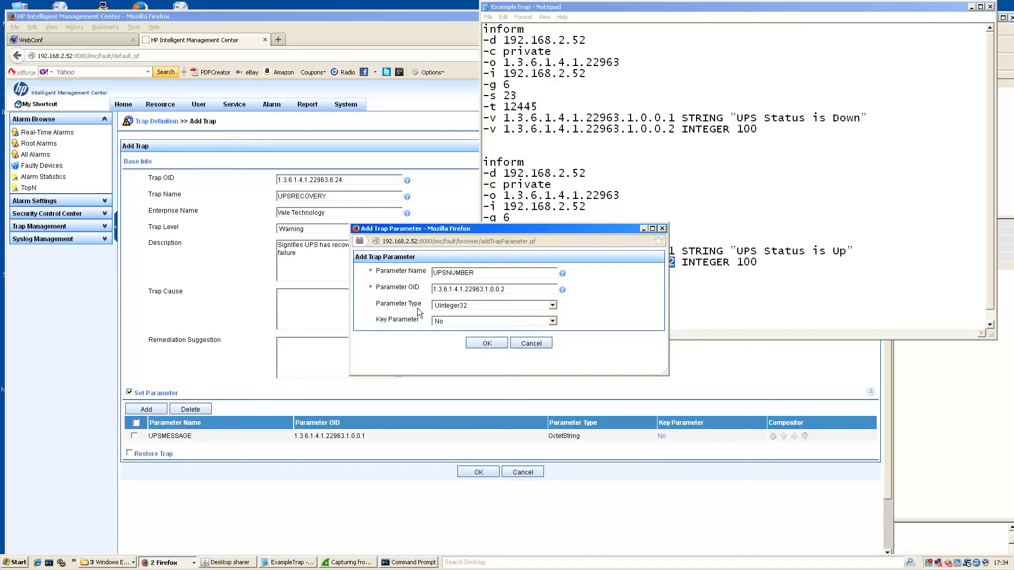
left_click(452, 321)
left_click(442, 339)
left_click(490, 340)
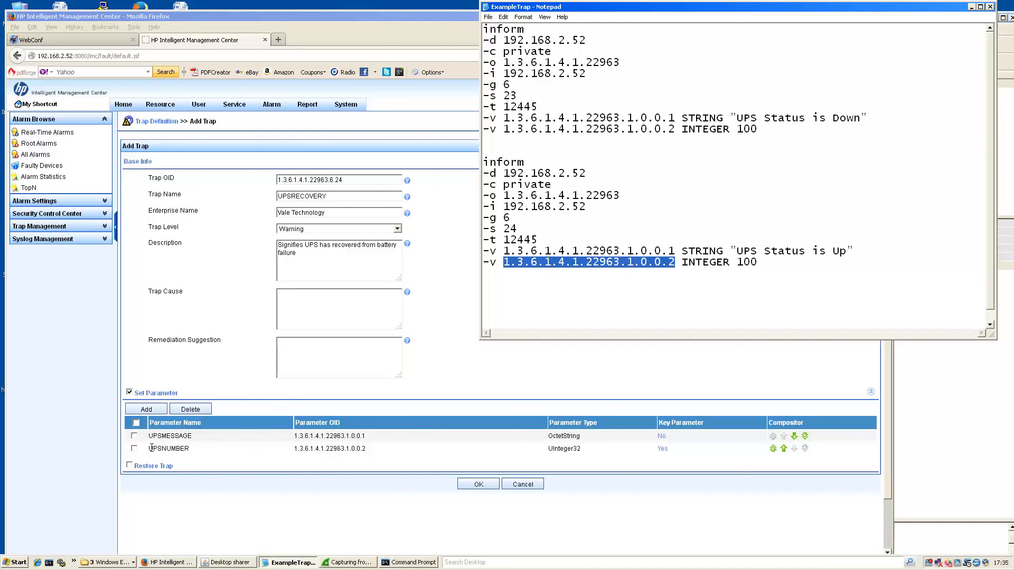
Enable Restore Trap and copy the enterprise OID 1.3.6.1.4.1.22963 from the notes.
left_click(369, 452)
left_click_drag(369, 452, 293, 449)
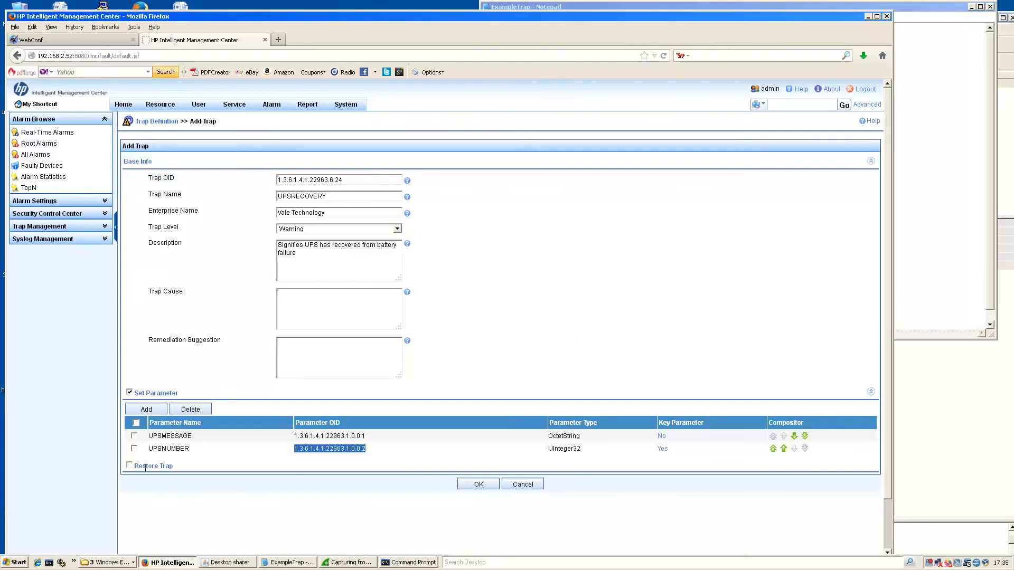
left_click(129, 466)
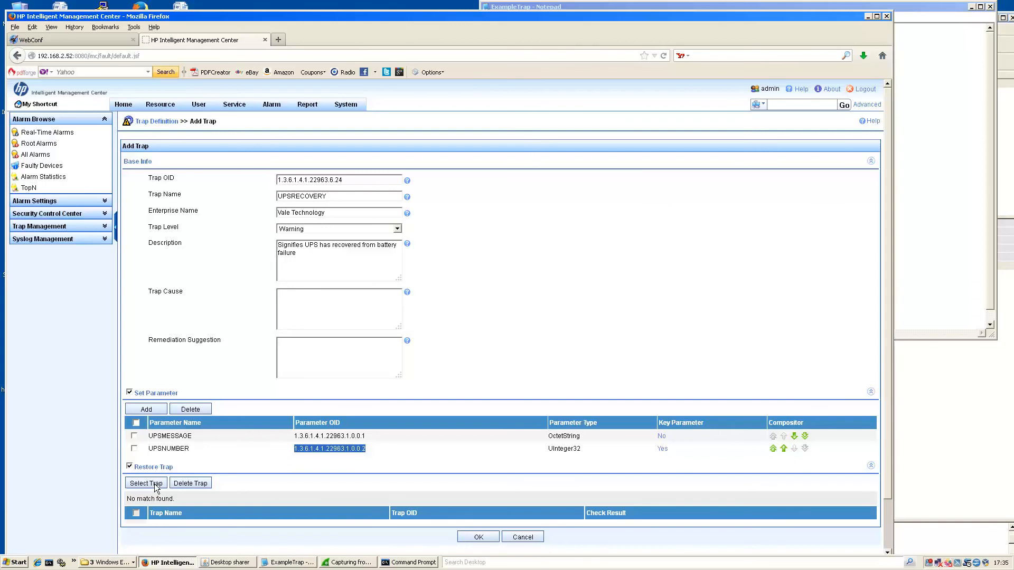
left_click(147, 483)
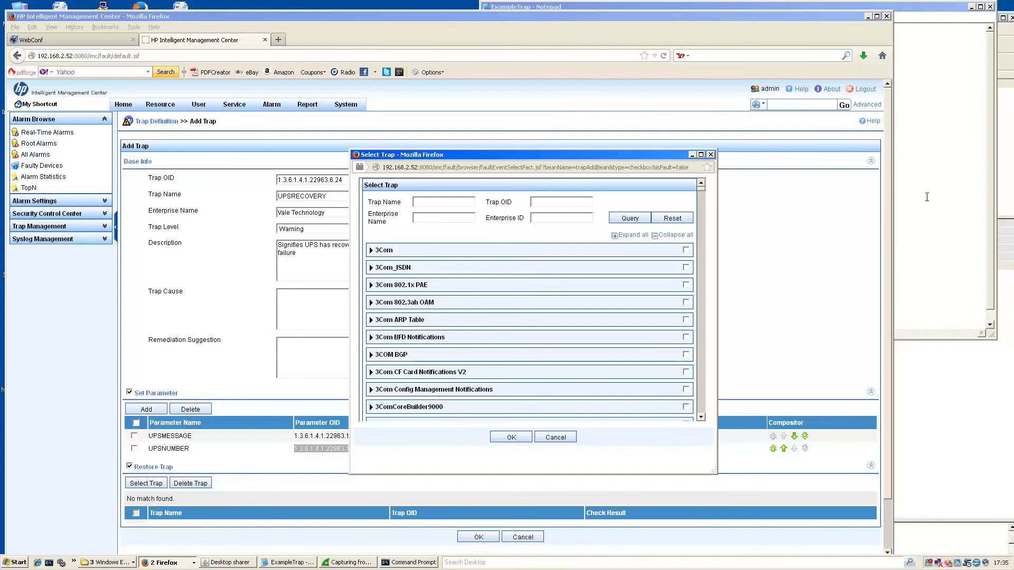
key("alt+Tab")
left_click(622, 62)
key("shift+Left")
key("shift+Left")
key("shift+Left")
left_click_drag(599, 62, 505, 64)
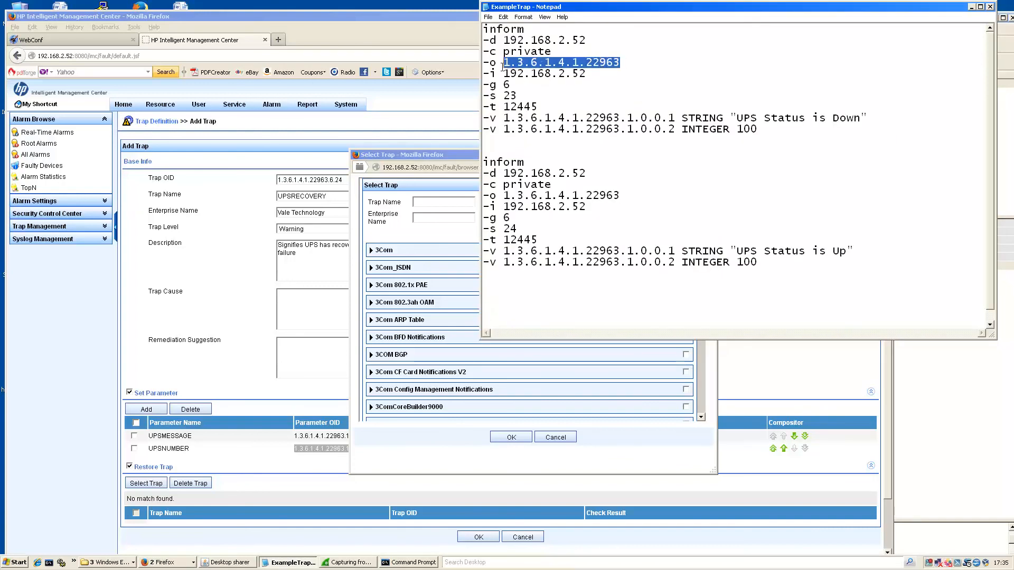
Choose UPSFAILURE under Vale Technology as the restore trap and save UPSRECOVERY.
left_click(430, 231)
key("ctrl+v")
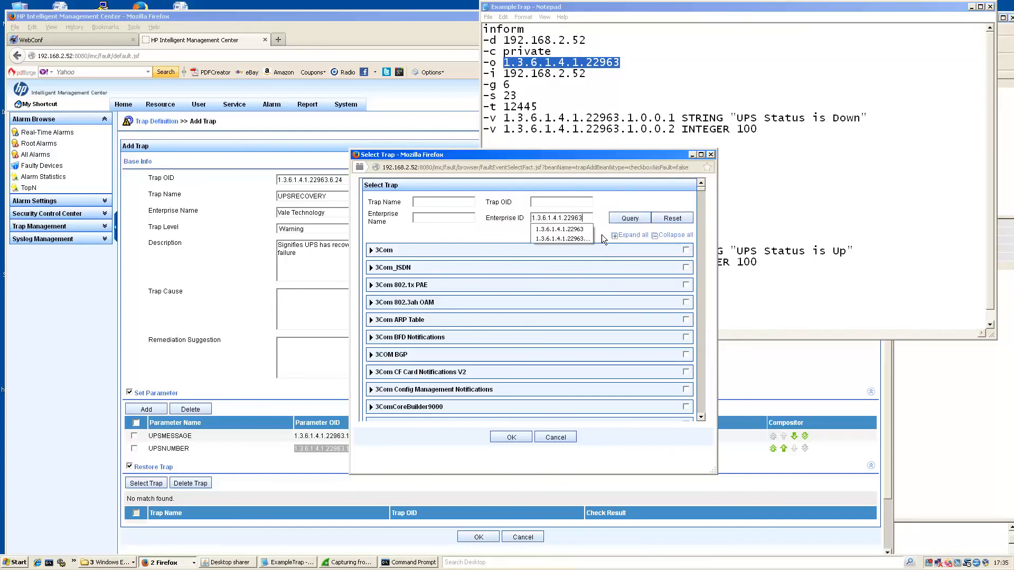
left_click(616, 219)
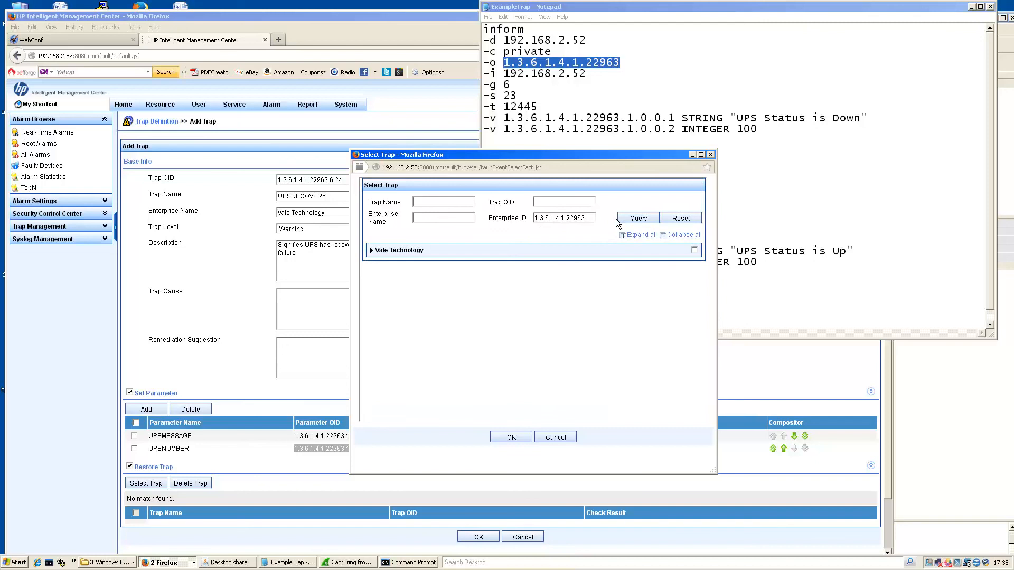
left_click(371, 251)
left_click(373, 264)
left_click(511, 437)
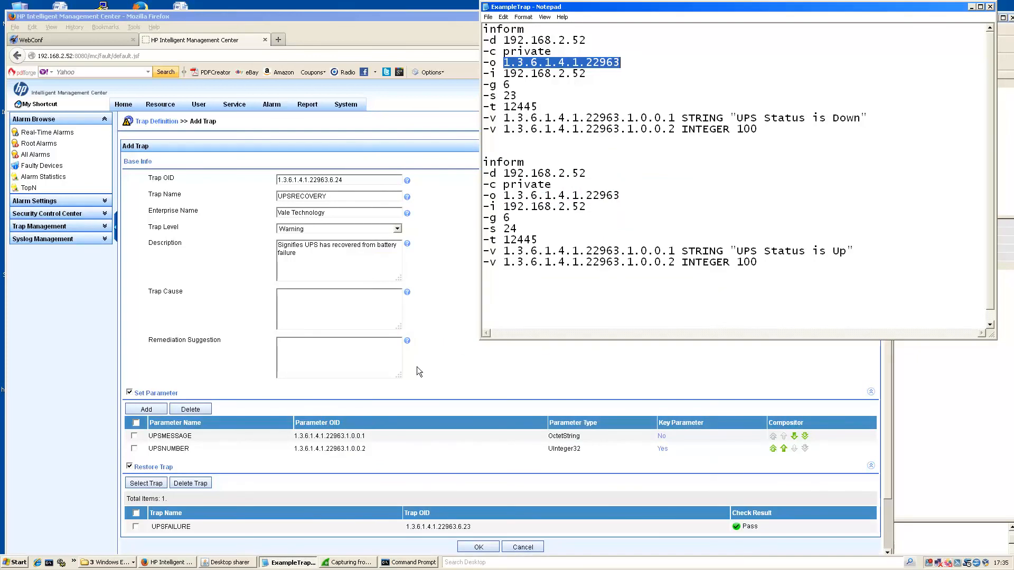
left_click(454, 298)
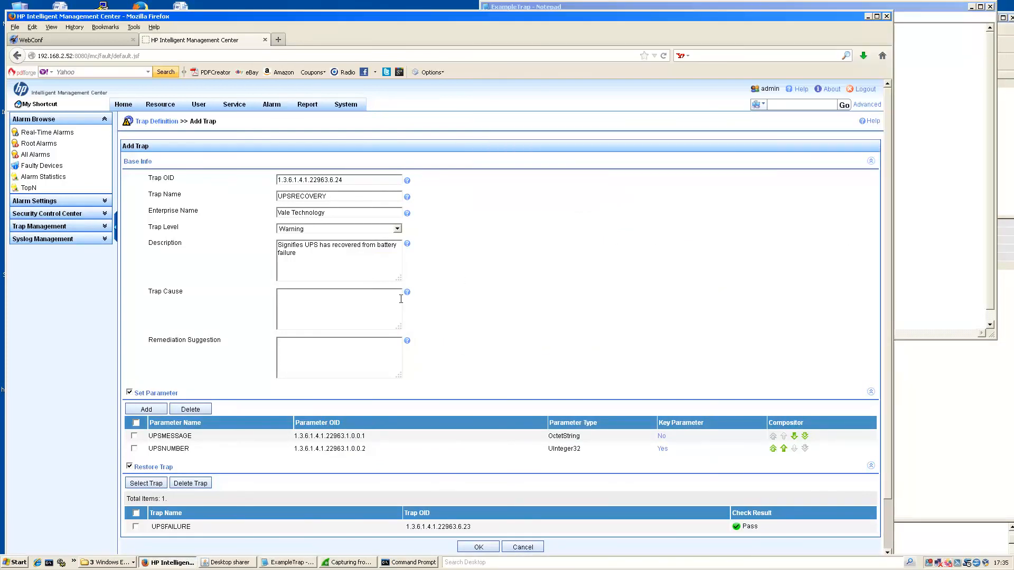
scroll(474, 313, "down", 2)
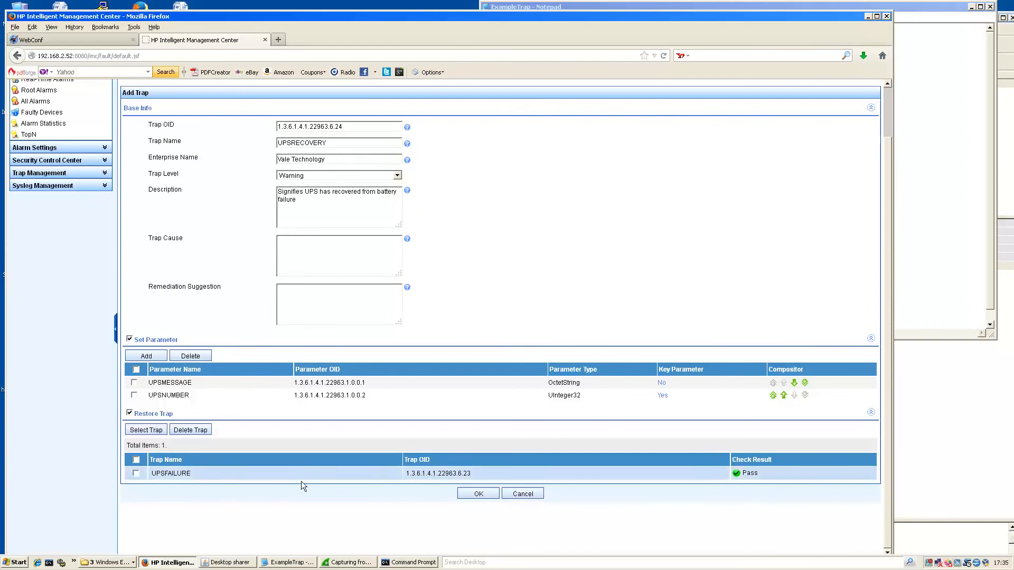
left_click(479, 495)
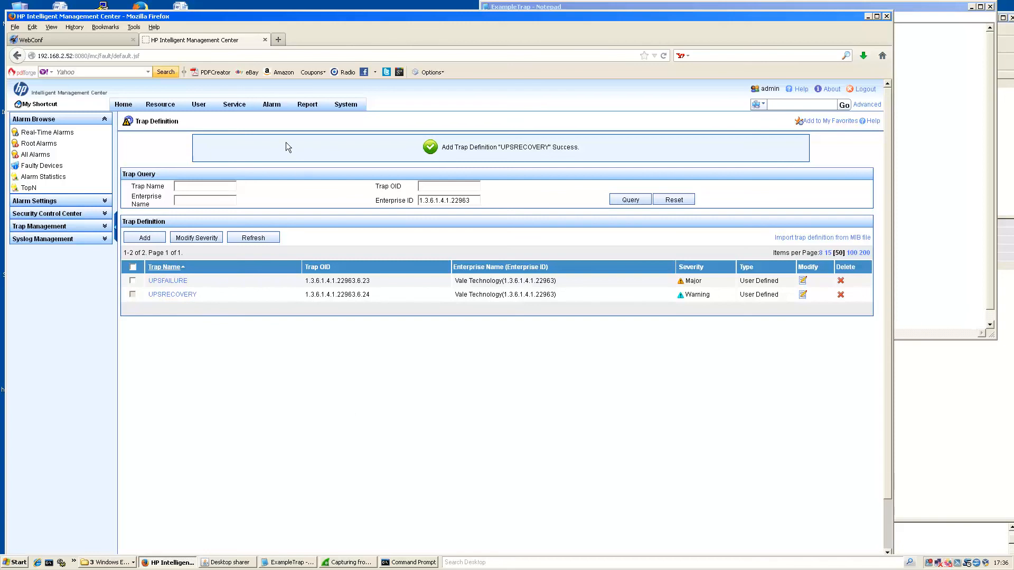
Go to Alarm > Trap Management > Trap to Alarm and begin adding a rule.
mouse_move(271, 105)
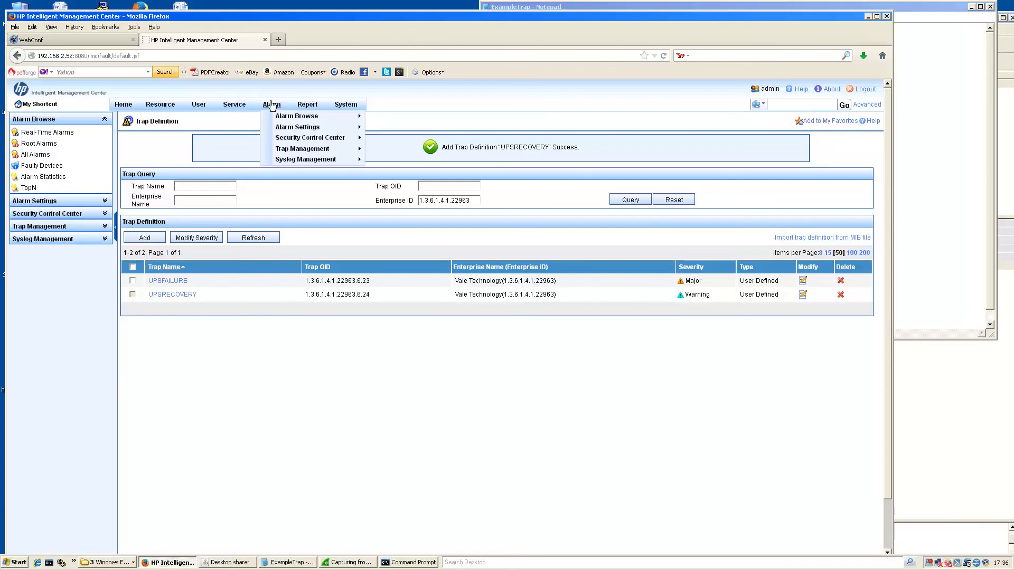
mouse_move(280, 152)
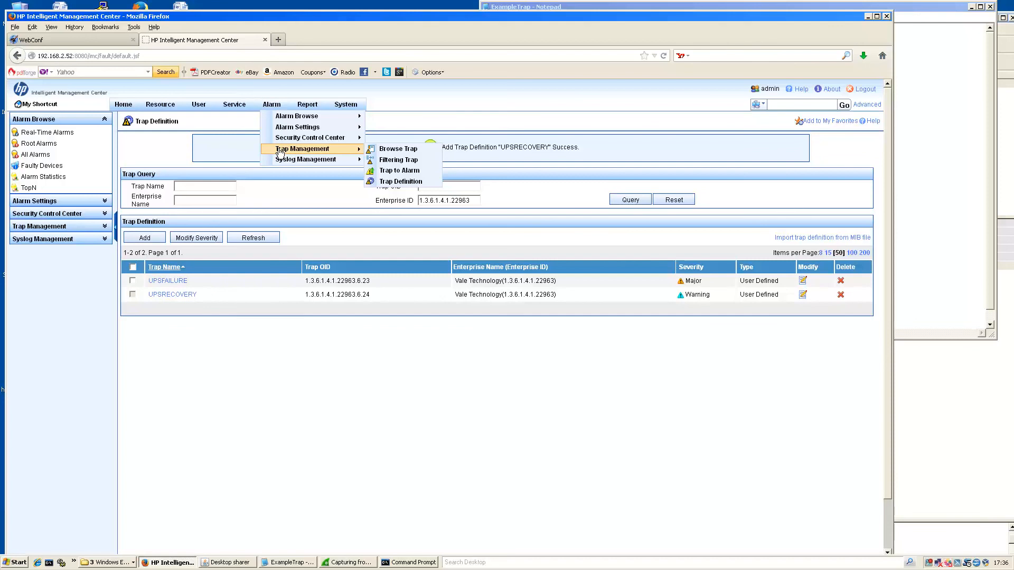
left_click(395, 172)
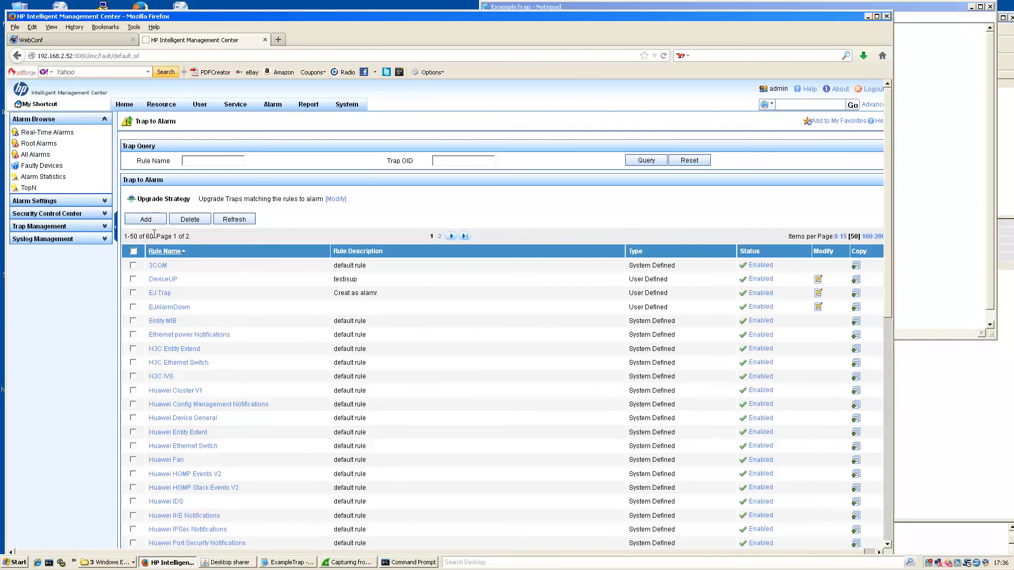
left_click(146, 220)
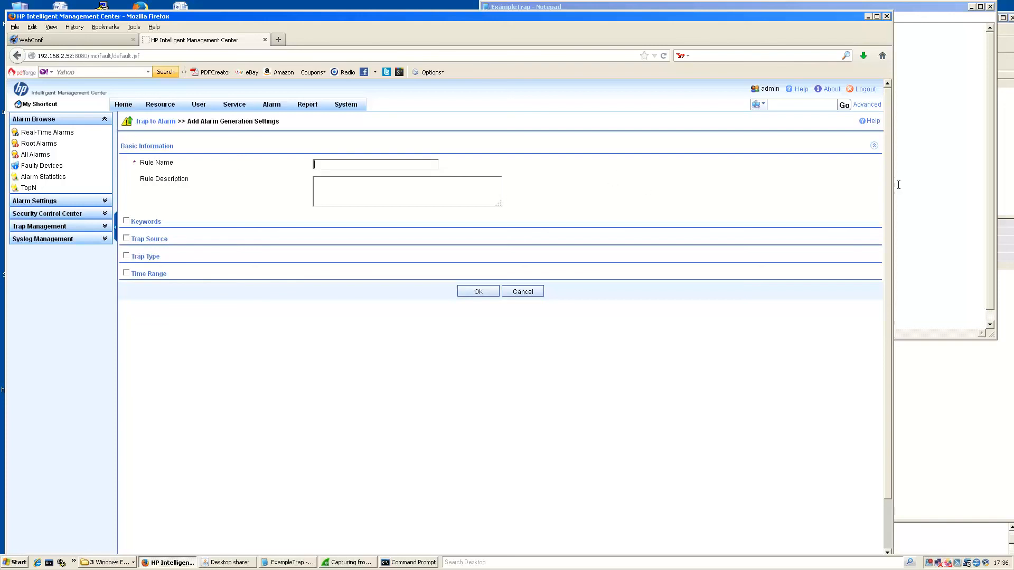
Name the rule UPSRECOVERY, add a UPS recovery description, and enable Trap Type matching.
type("UPS")
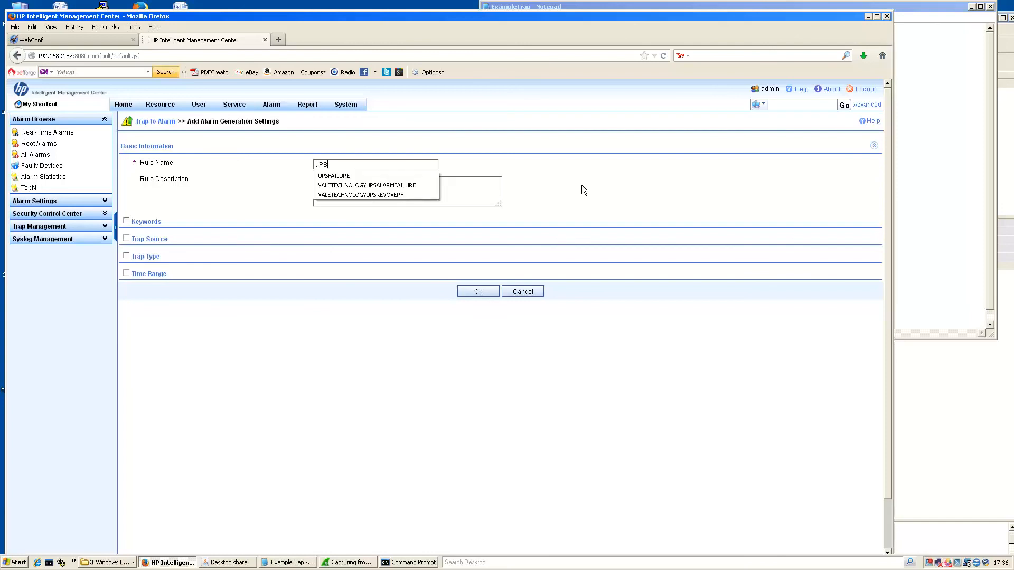
type("RECOVERY")
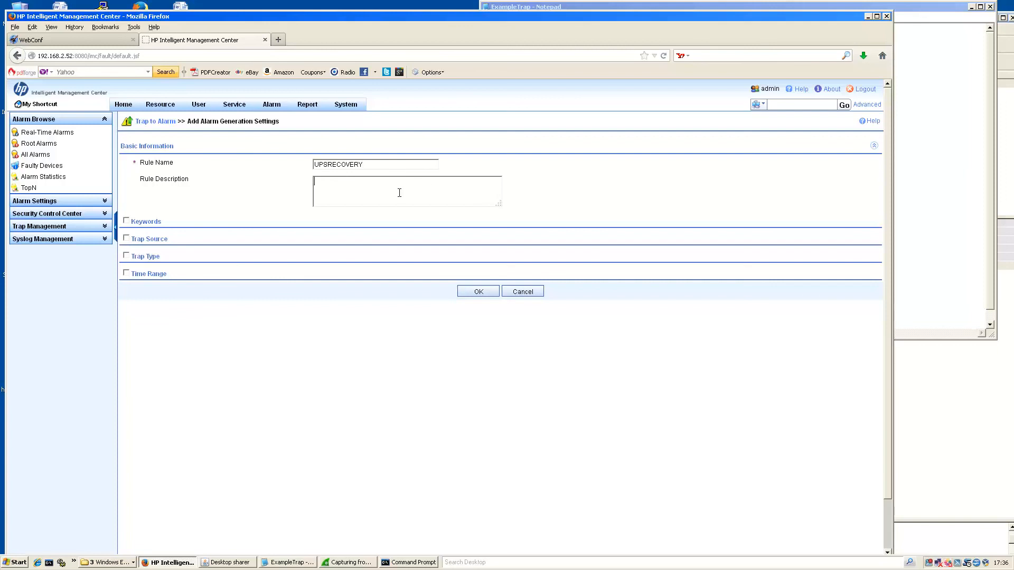
key("Tab")
type("Ups Revoery")
left_click(125, 256)
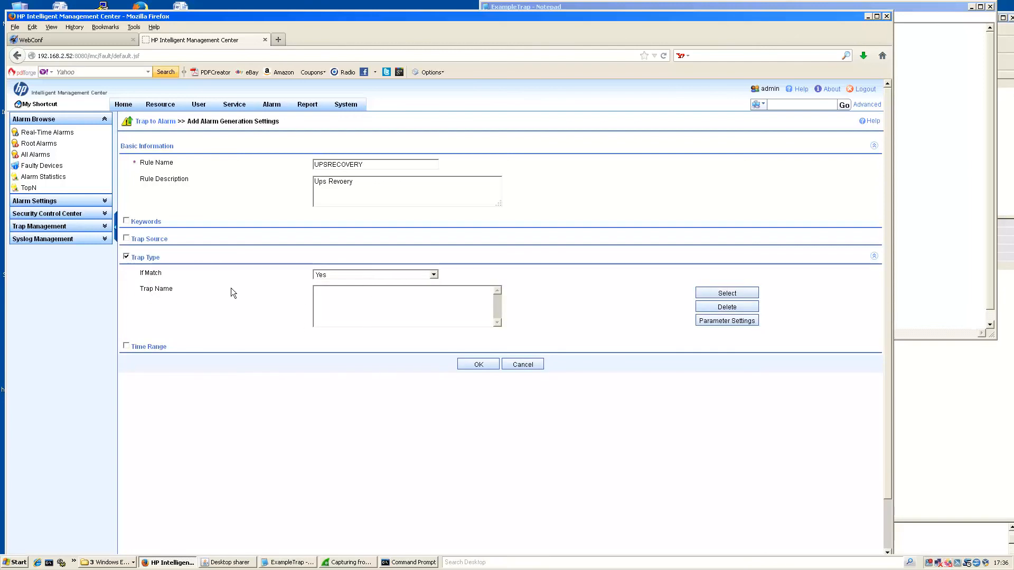
Match the UPSRECOVERY trap from enterprise 1.3.6.1.4.1.22963 and save the rule.
left_click(710, 293)
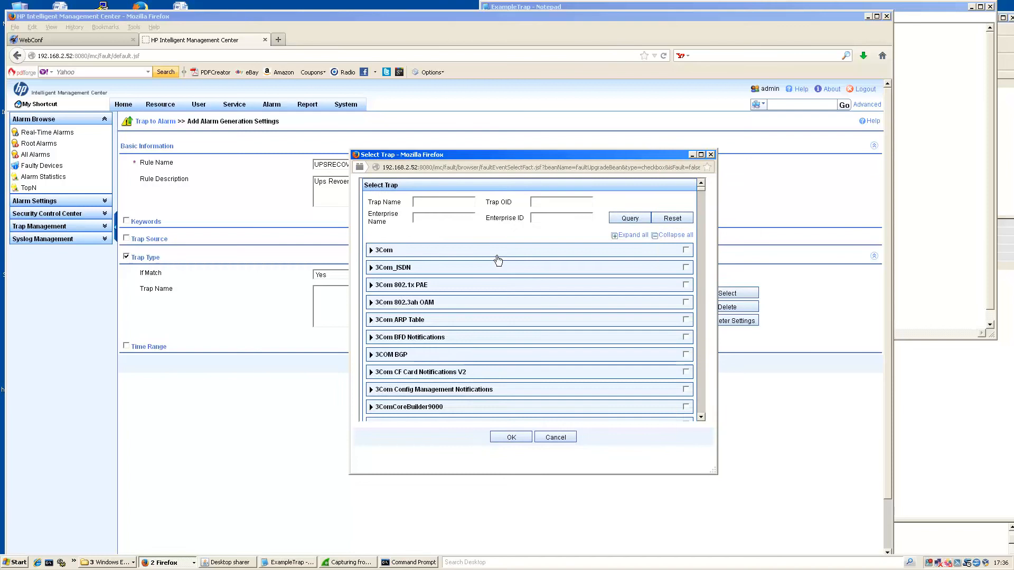
left_click(924, 195)
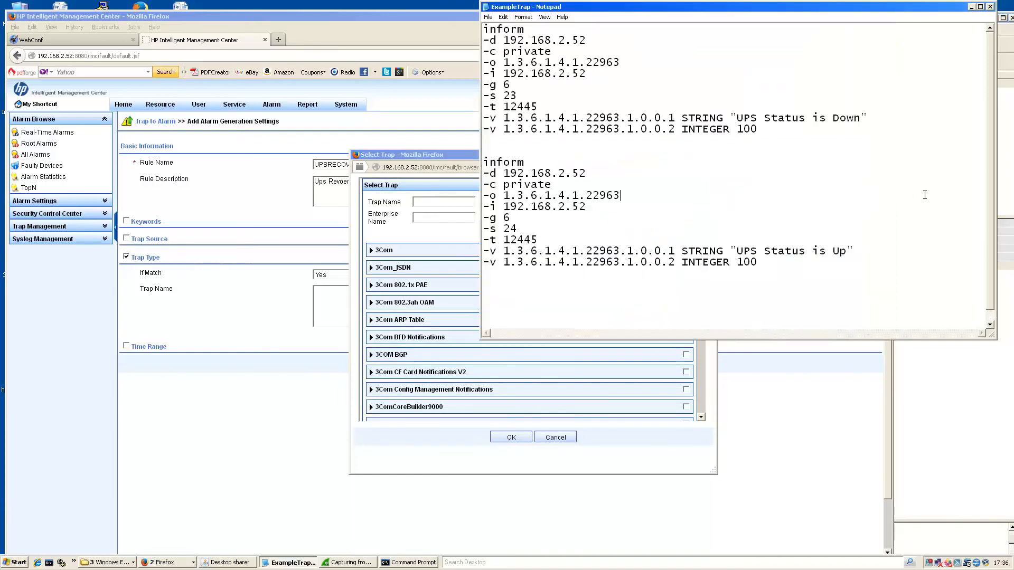
left_click_drag(621, 63, 503, 63)
key("ctrl+c")
left_click(401, 239)
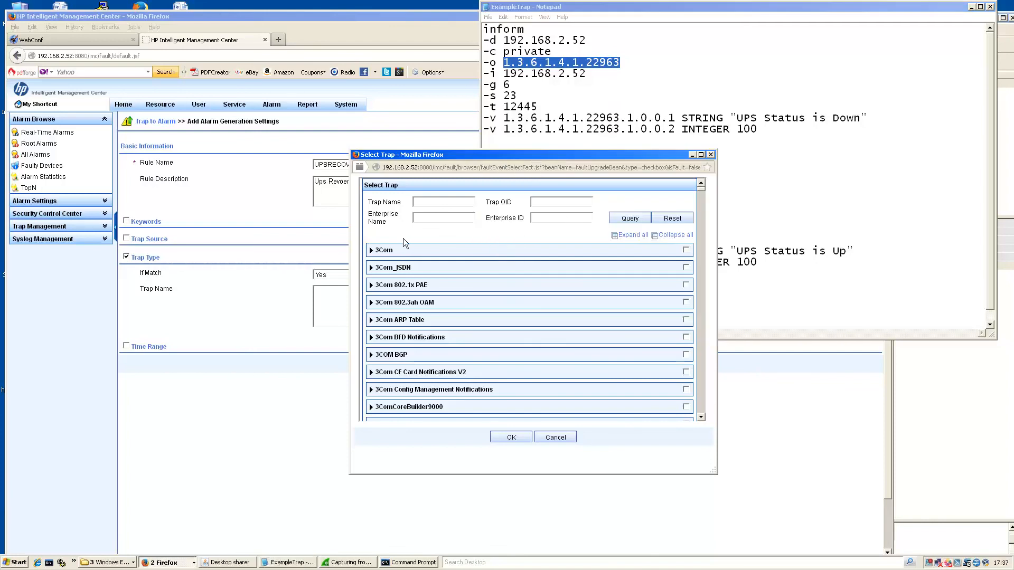
key("ctrl+v")
left_click(624, 218)
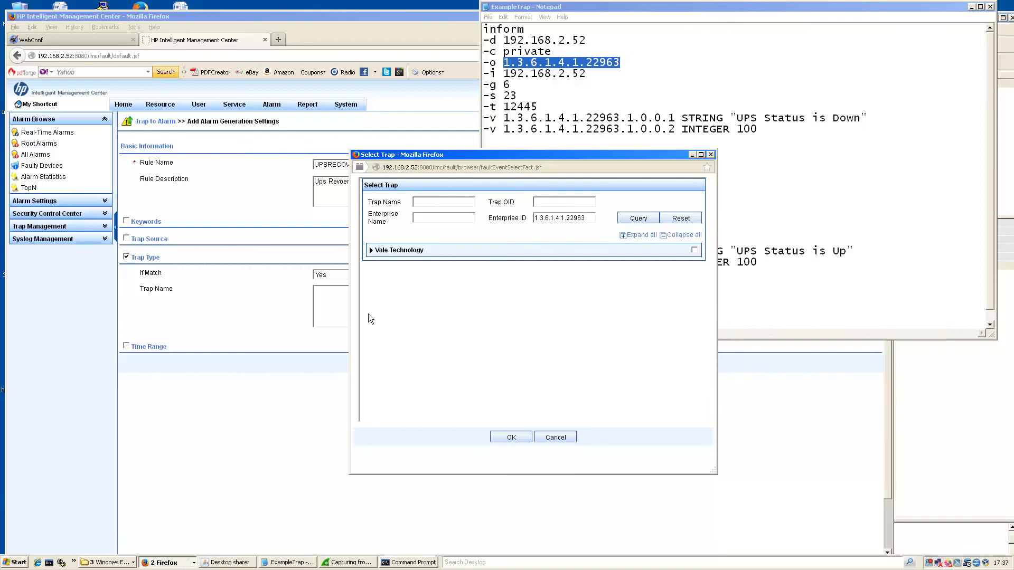
left_click(371, 250)
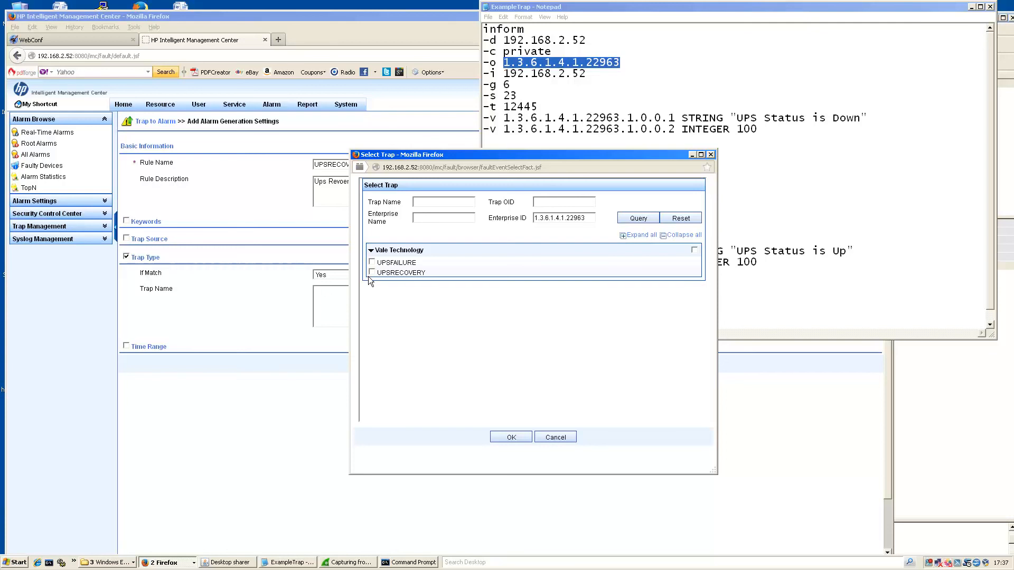
left_click(513, 436)
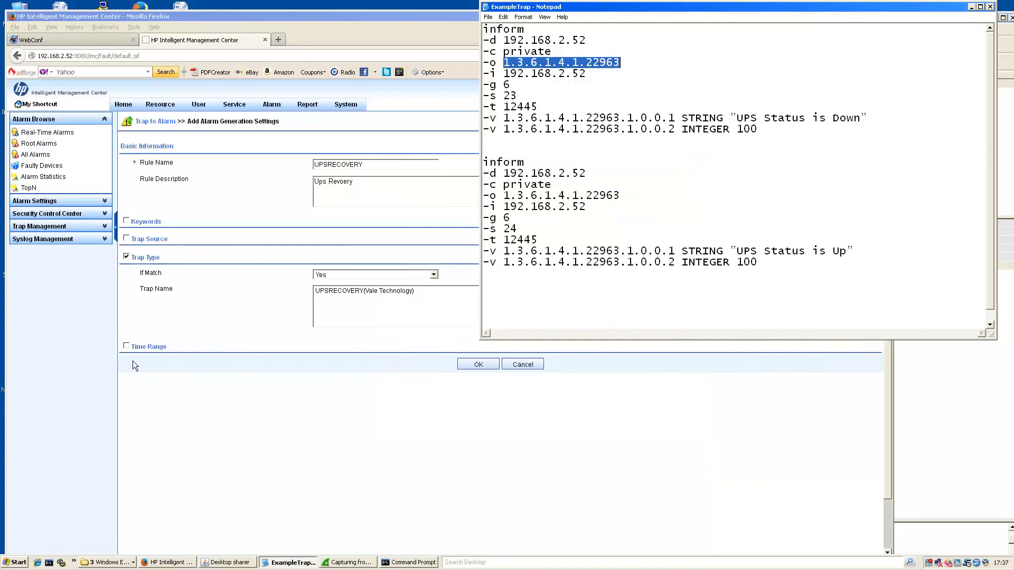
left_click(467, 364)
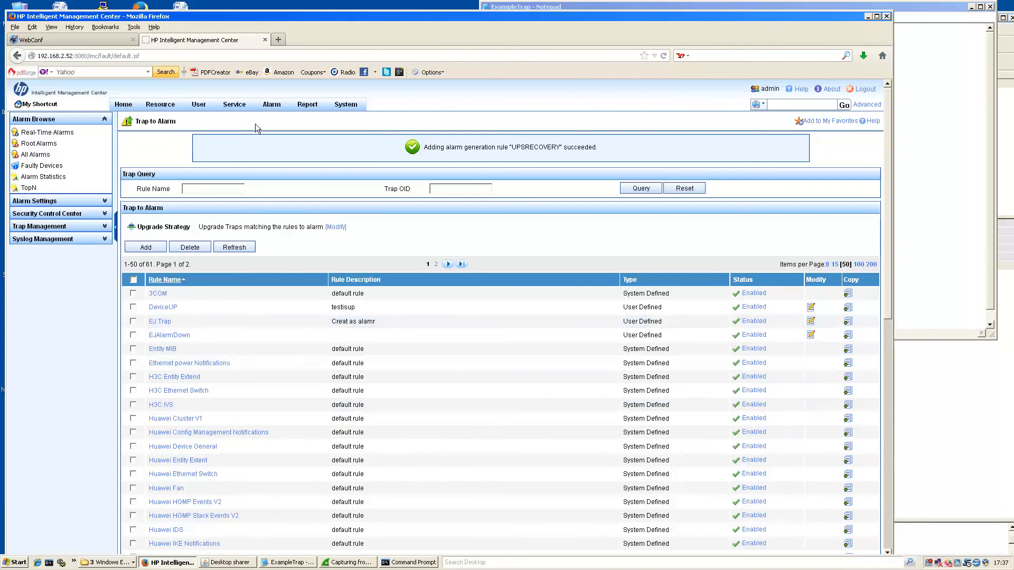
Open Alarm > Alarm Browse > Real-Time Alarms.
left_click(271, 104)
mouse_move(279, 116)
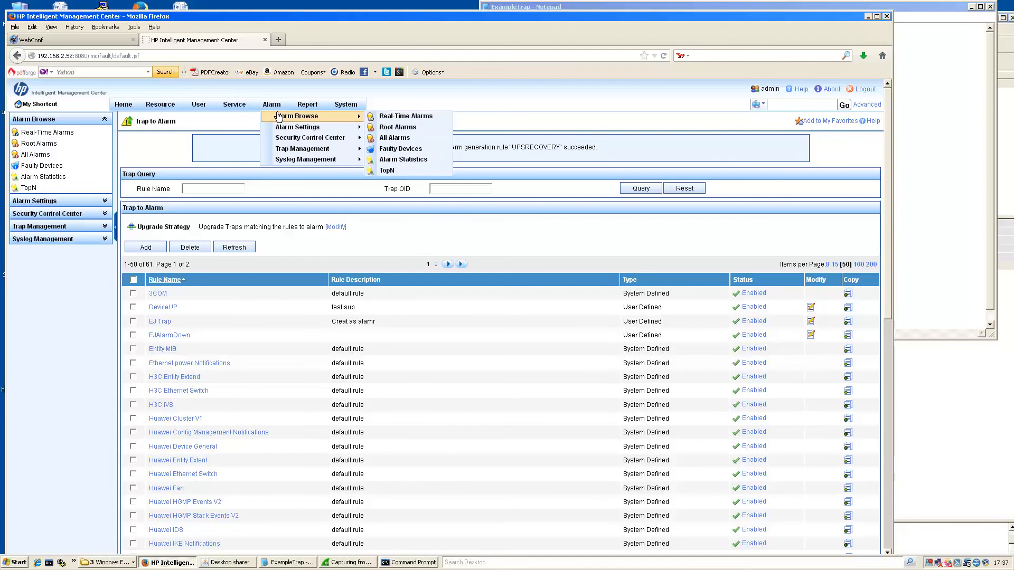
left_click(385, 116)
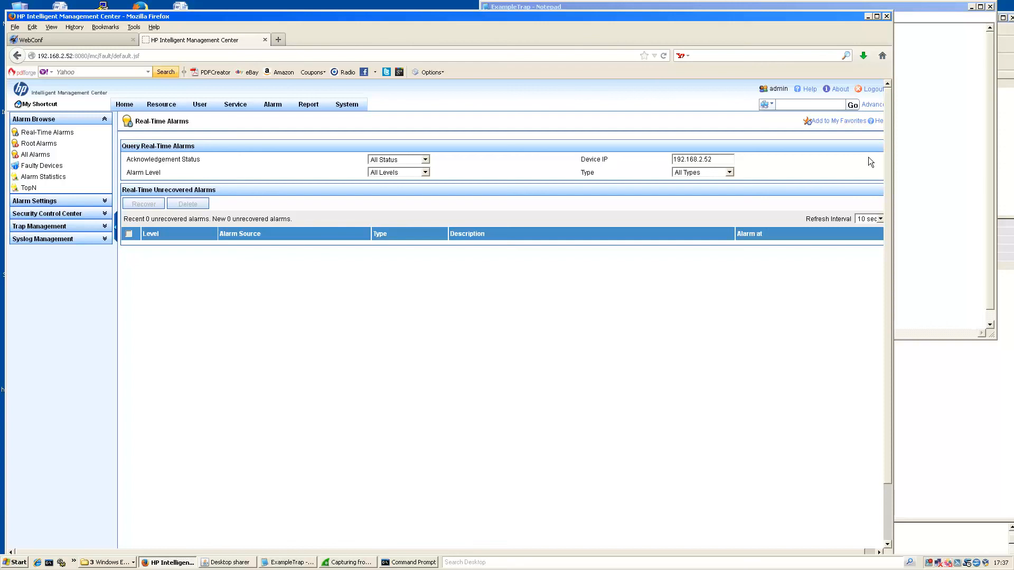
Delete the UPS Status is Up block from the Notepad trap file and save it.
left_click(941, 176)
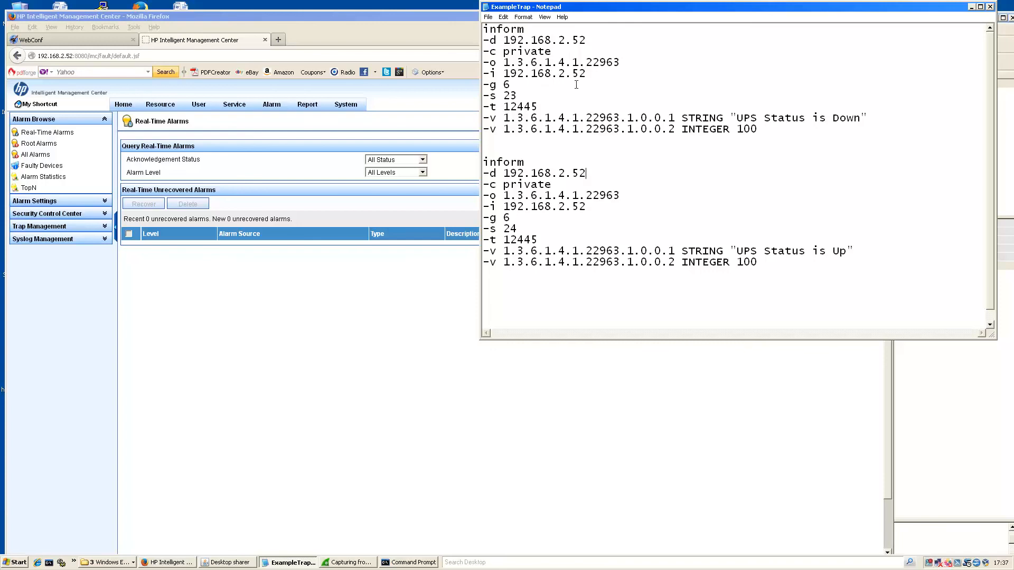
left_click_drag(759, 263, 461, 158)
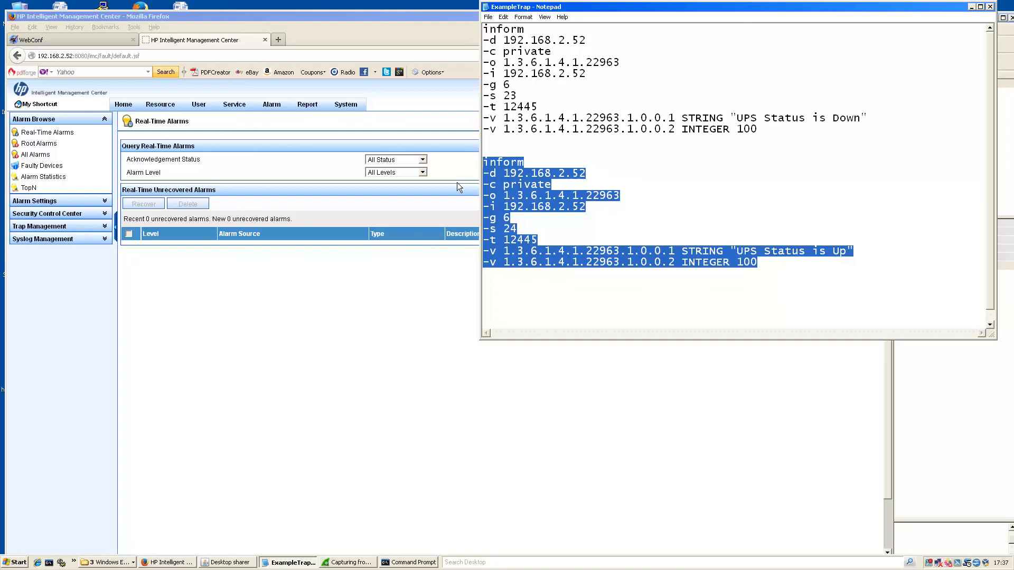
key("Delete")
left_click(488, 17)
left_click(500, 49)
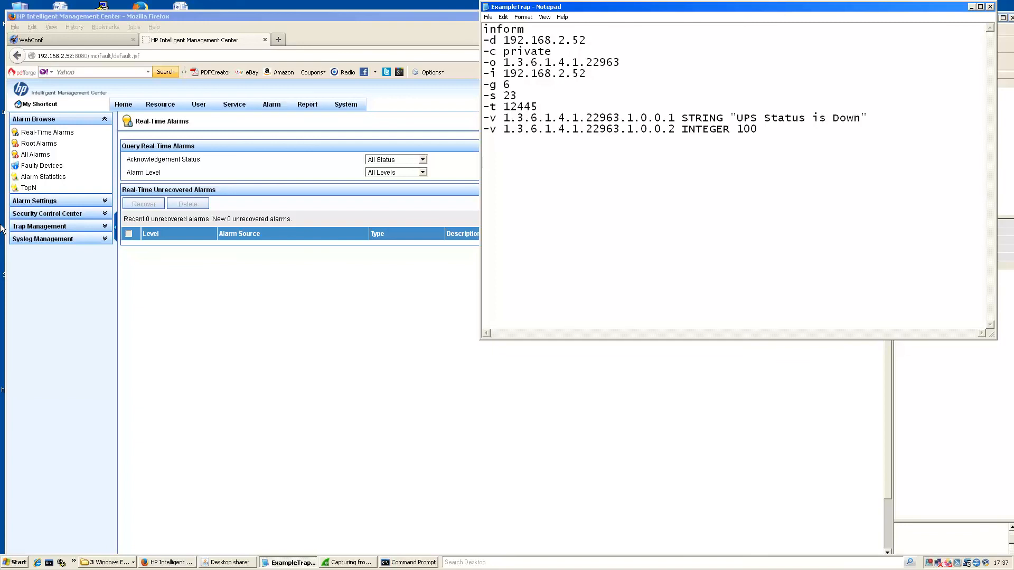
left_click(229, 298)
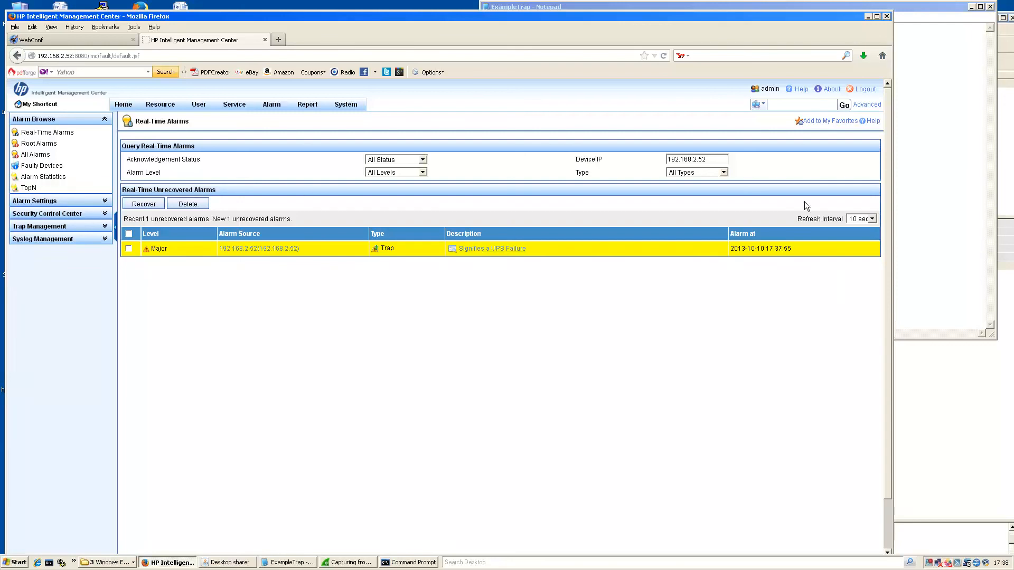
Change the trap file's specific trap from -s 23 to -s 24, save, and return to Real-Time Alarms.
left_click(935, 193)
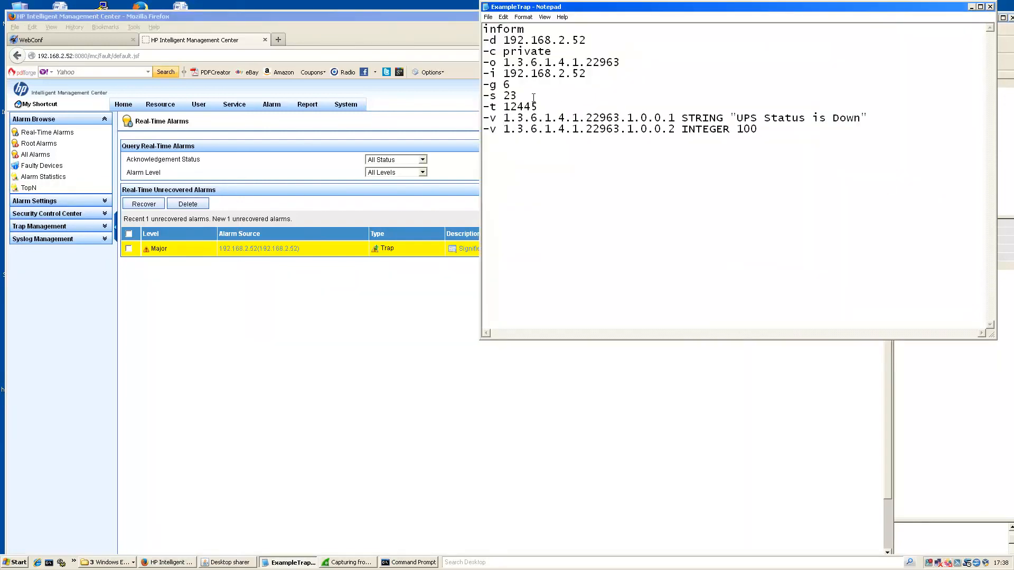
key("BackSpace")
type("4")
left_click(489, 17)
left_click(497, 46)
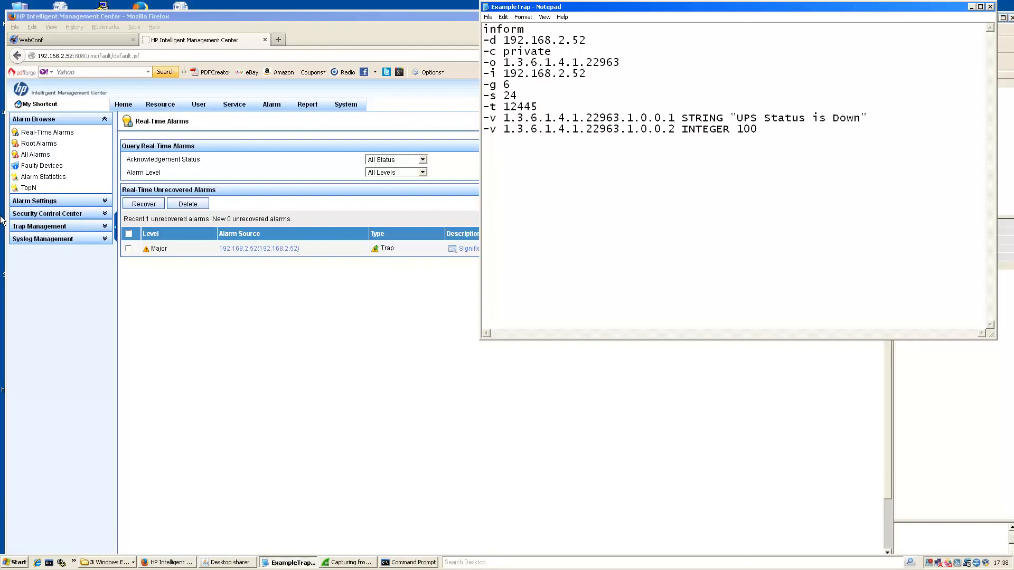
left_click(312, 331)
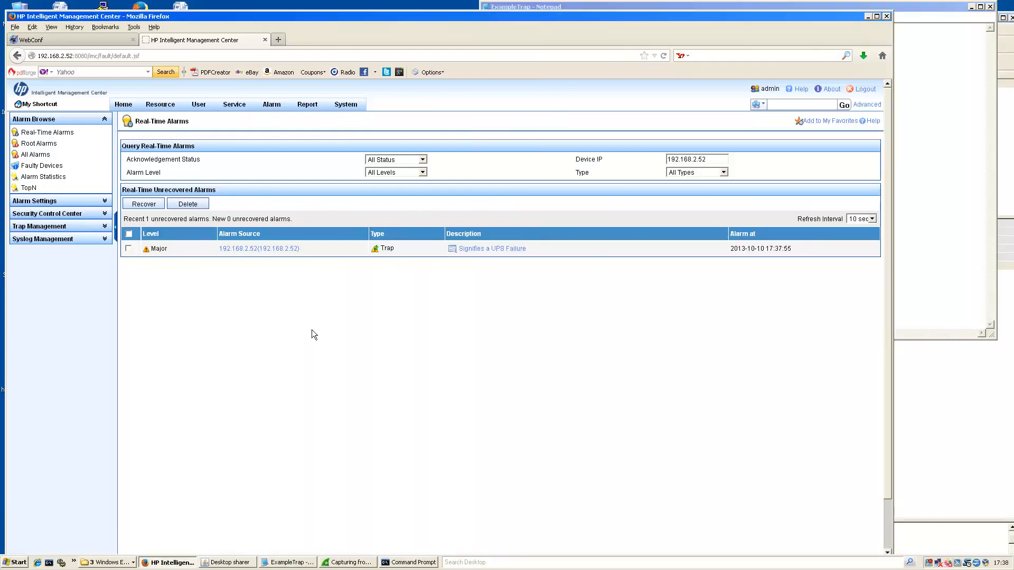